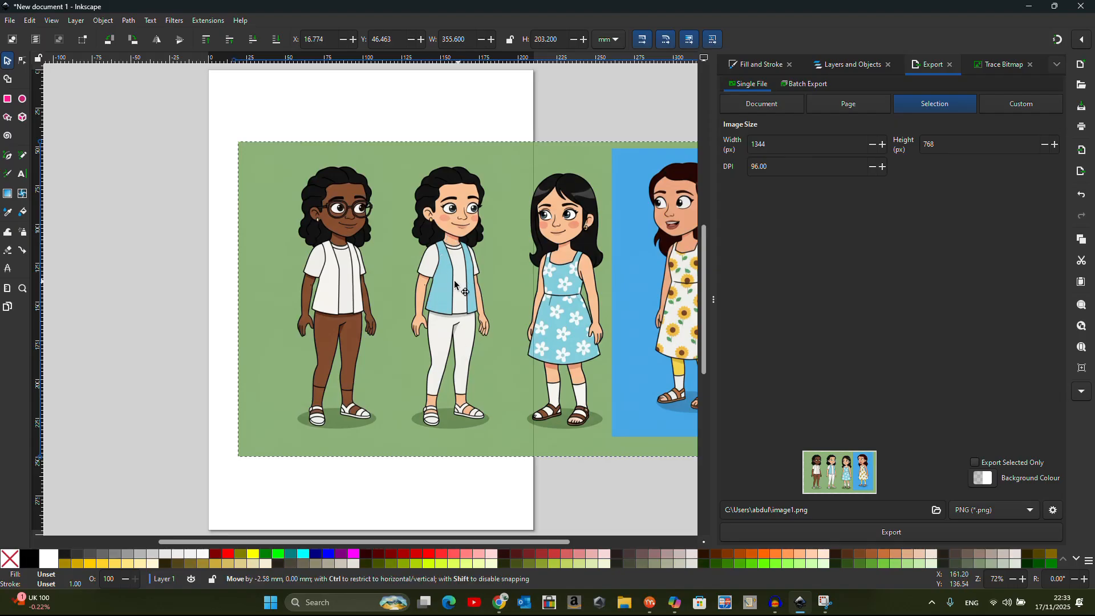
# Nudge the colour image left and preview Pixel art and Multicolour traces in Trace Bitmap
pyautogui.moveTo(468, 283); pyautogui.dragTo(418, 285)
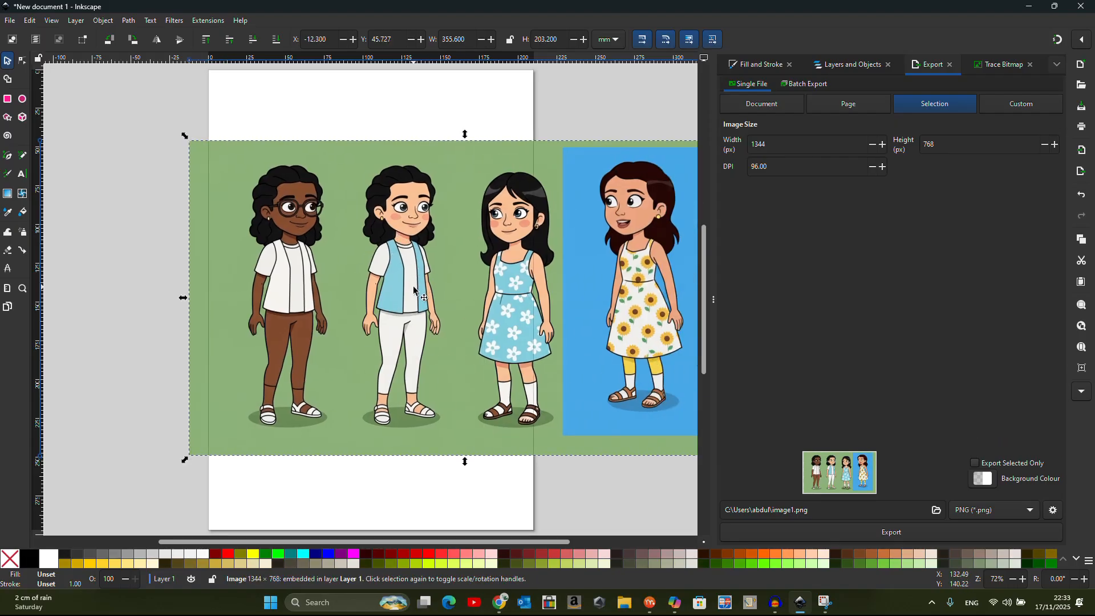
pyautogui.click(129, 21)
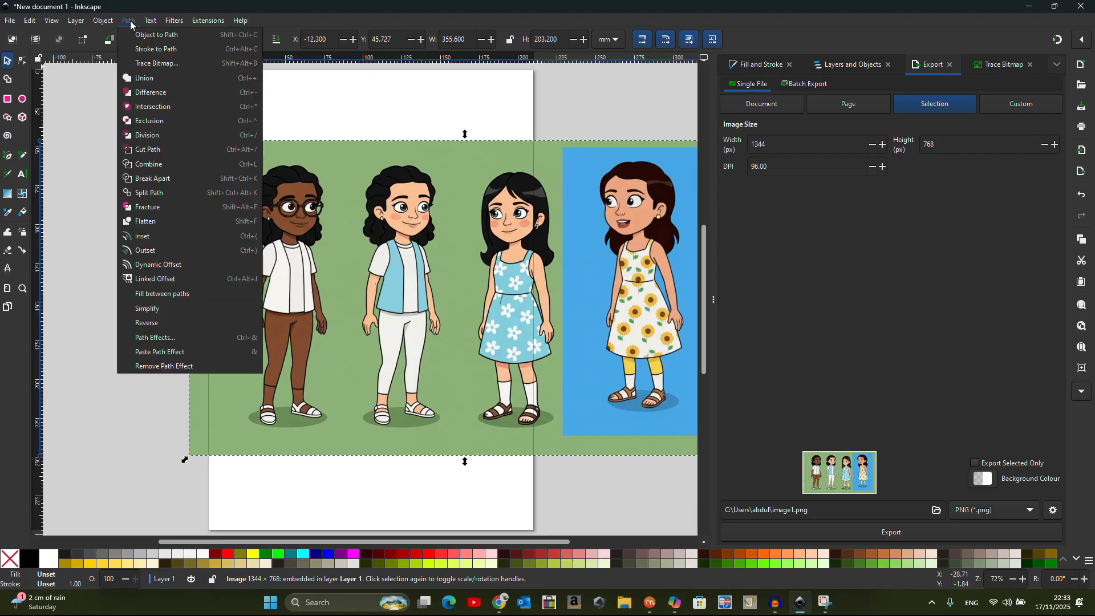
pyautogui.click(157, 63)
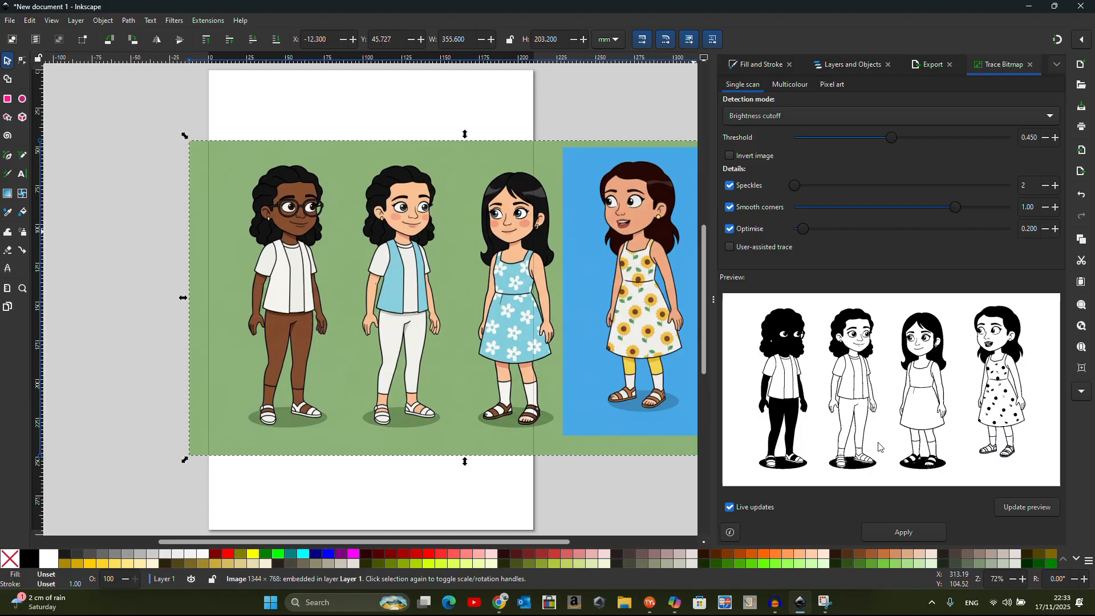
pyautogui.click(833, 85)
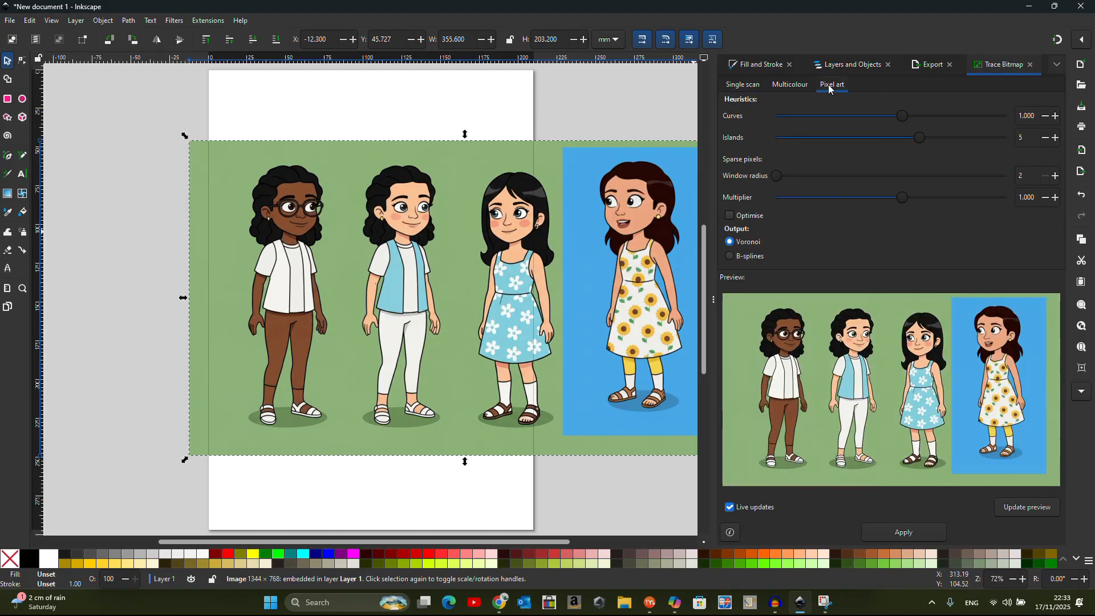
pyautogui.click(790, 86)
# Switch back to Single scan with the brightness threshold at 0.298
pyautogui.click(744, 89)
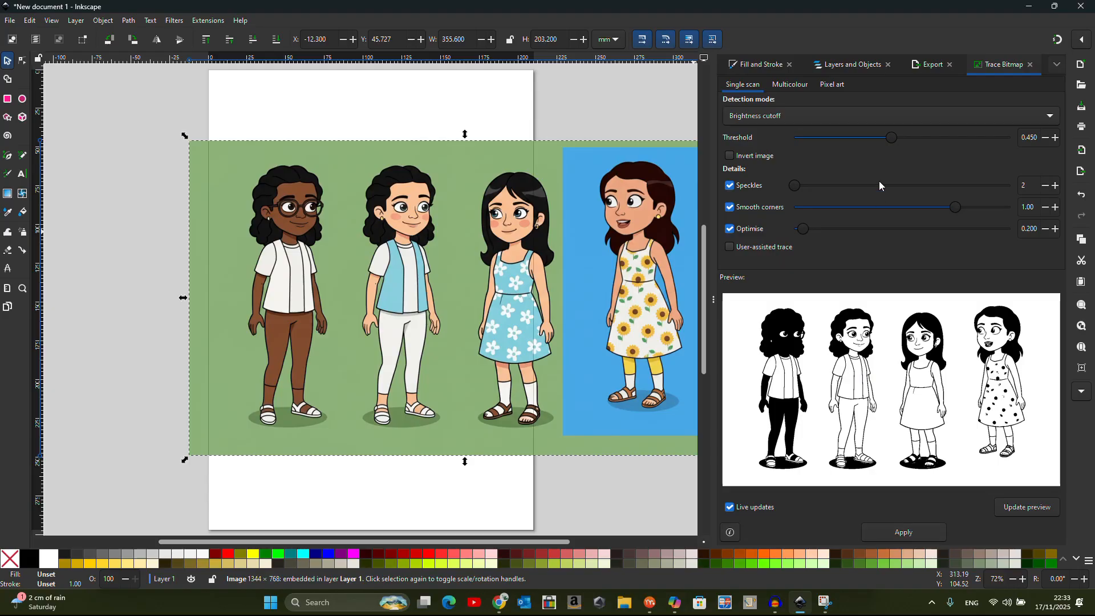
pyautogui.moveTo(890, 139)
pyautogui.mouseDown()
pyautogui.moveTo(979, 135)
pyautogui.moveTo(802, 137)
pyautogui.moveTo(859, 138)
pyautogui.mouseUp()
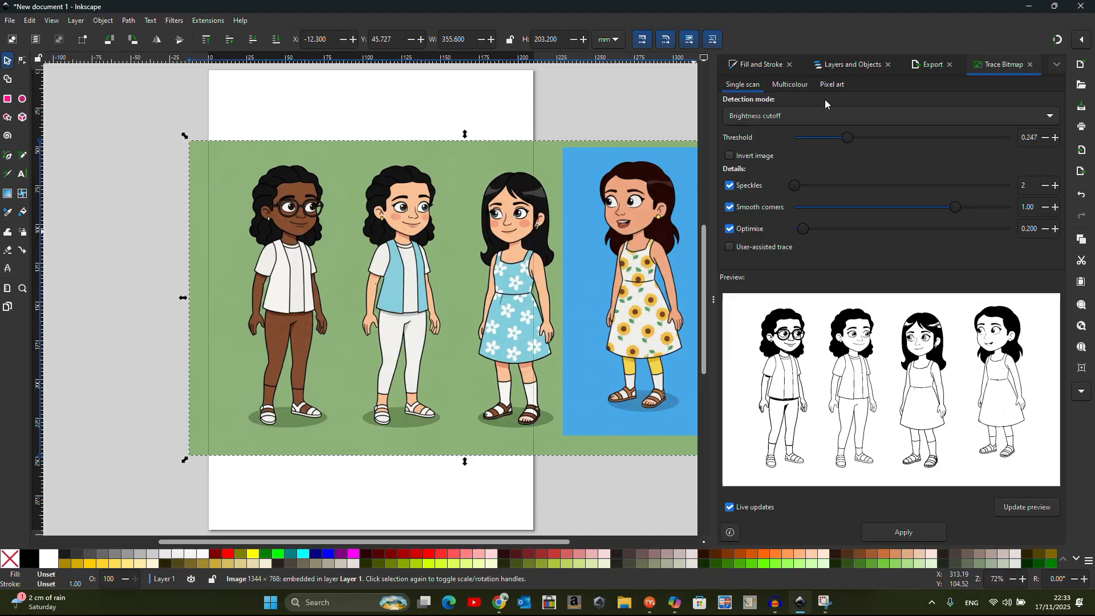
pyautogui.moveTo(850, 135); pyautogui.dragTo(862, 133)
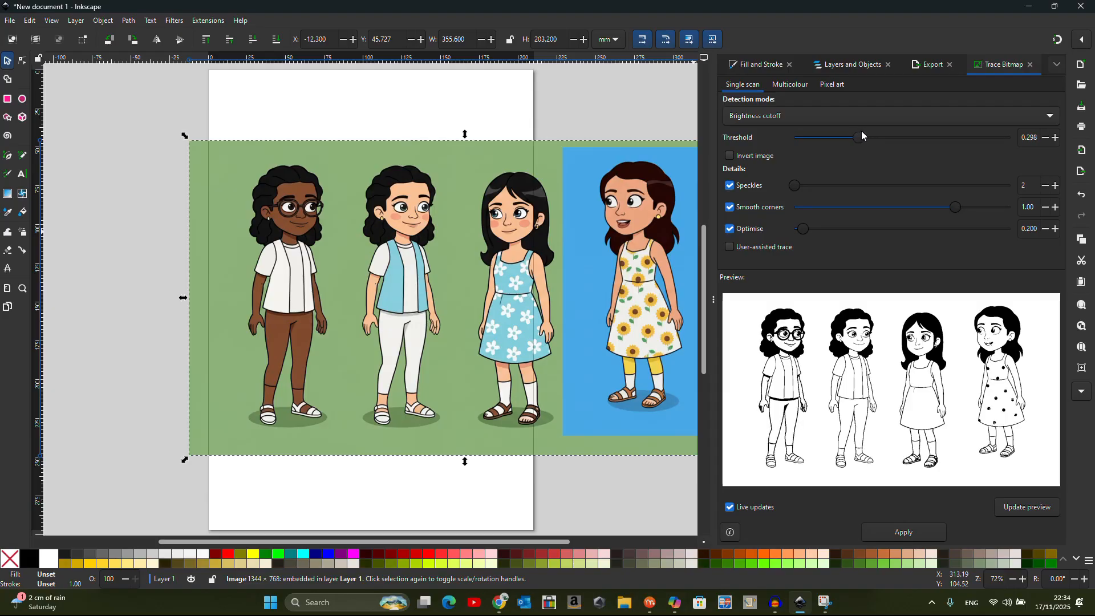
# Apply the trace, creating a 2294-node line-art path, and drag the colour original left of the page
pyautogui.click(904, 532)
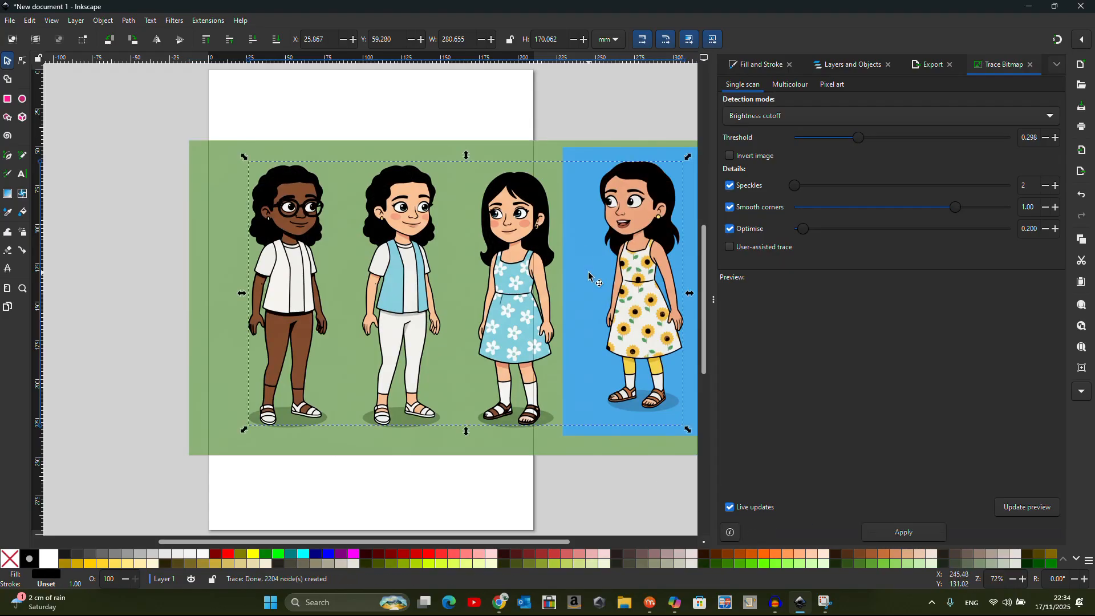
pyautogui.moveTo(573, 231)
pyautogui.mouseDown()
pyautogui.moveTo(565, 352)
pyautogui.moveTo(499, 469)
pyautogui.moveTo(170, 445)
pyautogui.moveTo(57, 378)
pyautogui.moveTo(40, 258)
pyautogui.mouseUp()
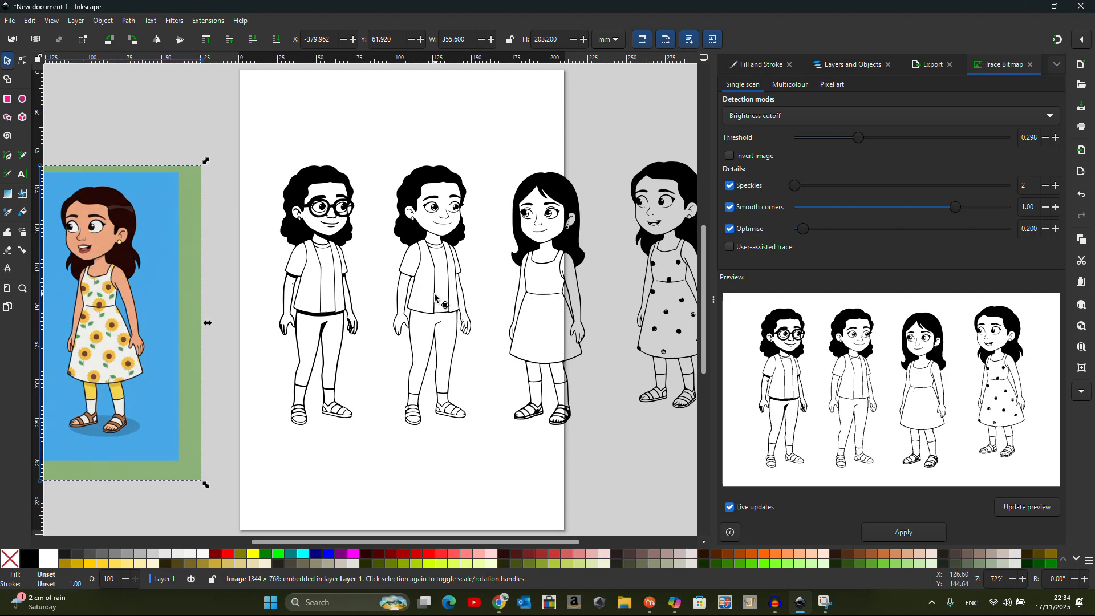
pyautogui.moveTo(433, 300); pyautogui.dragTo(392, 312)
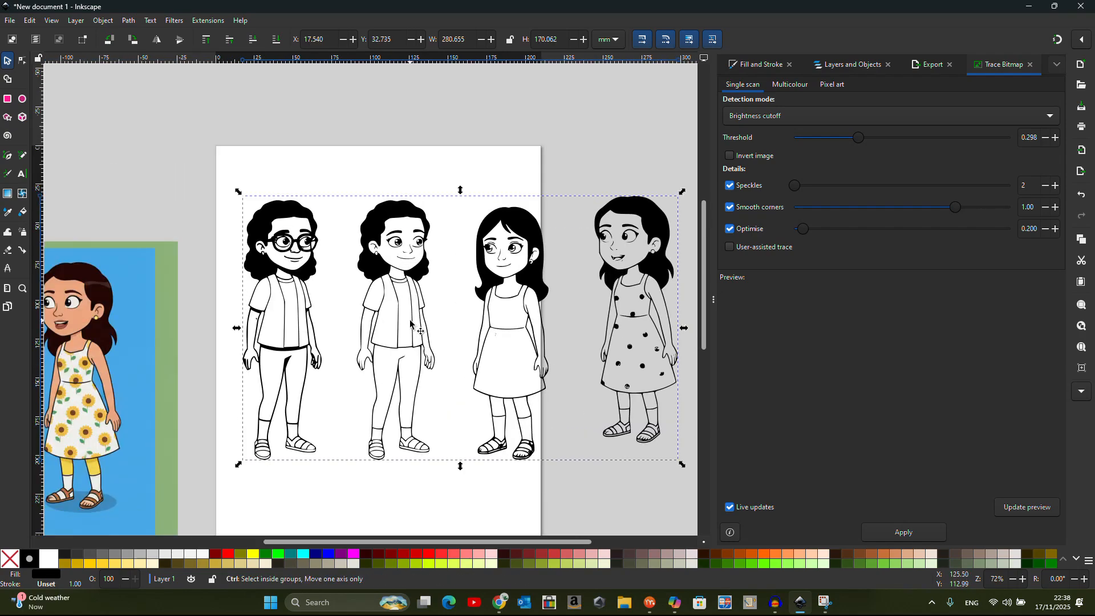
pyautogui.scroll(3, 410, 325)
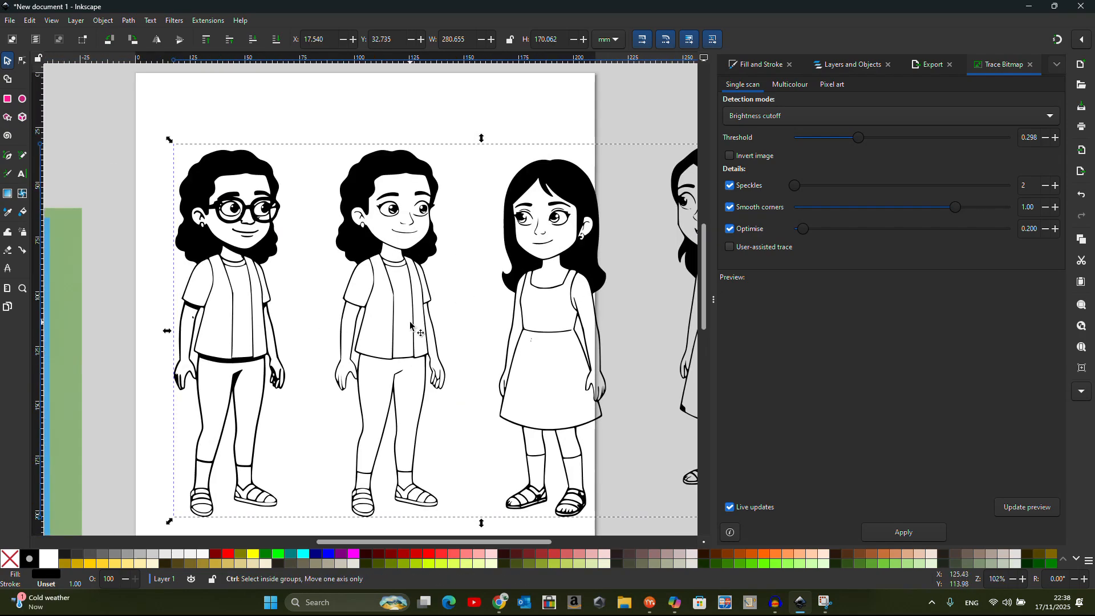
pyautogui.click(23, 214)
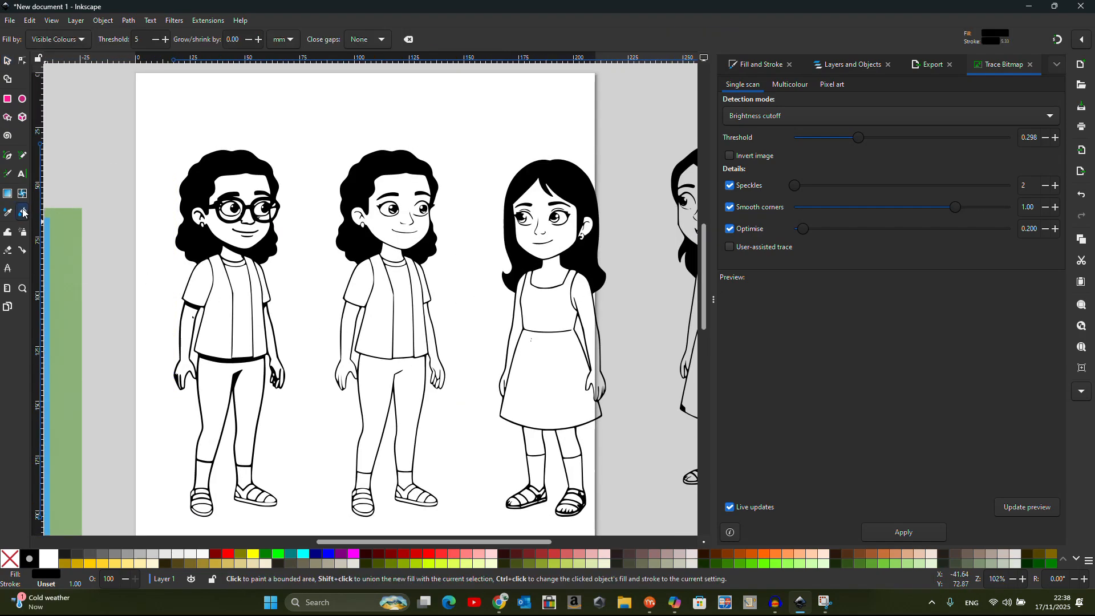
# Bucket-fill the second girl's vest, shirt, sleeve and arm black, undoing the leggings fill
pyautogui.click(388, 293)
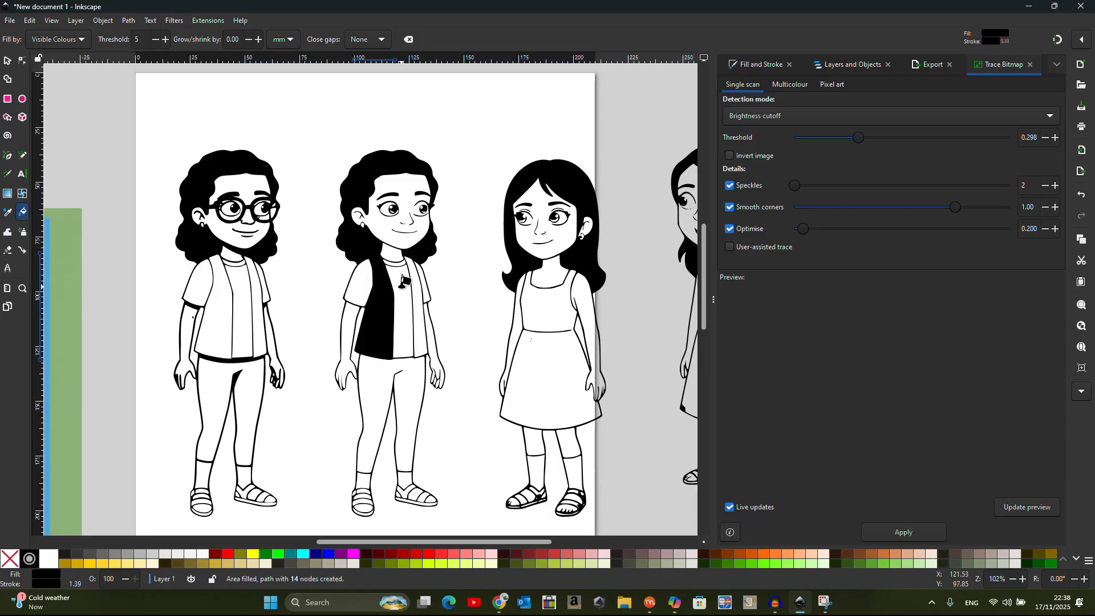
pyautogui.click(403, 281)
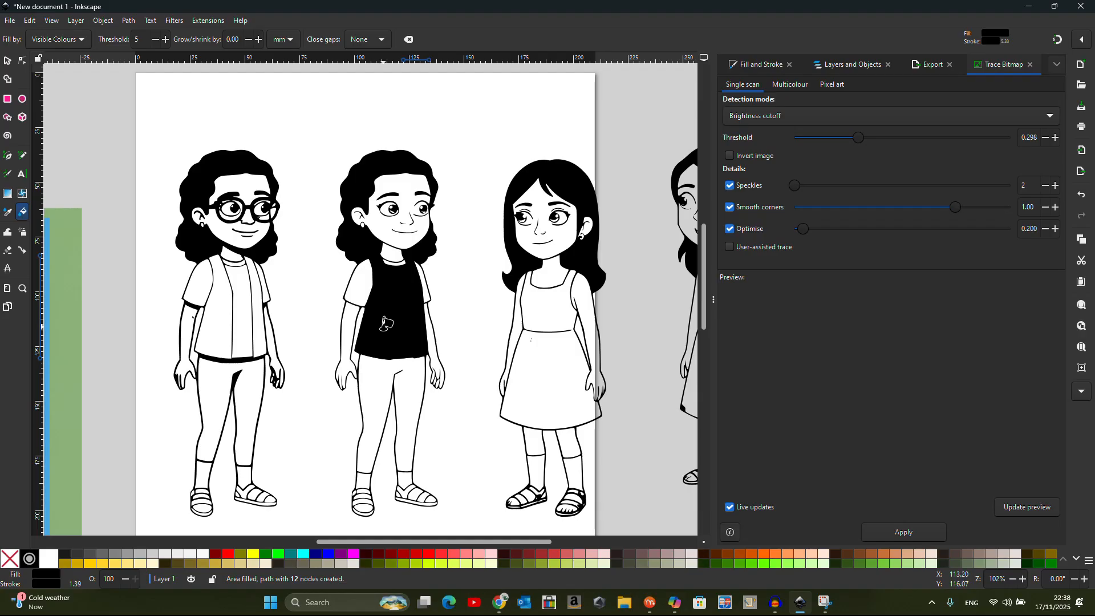
pyautogui.click(356, 283)
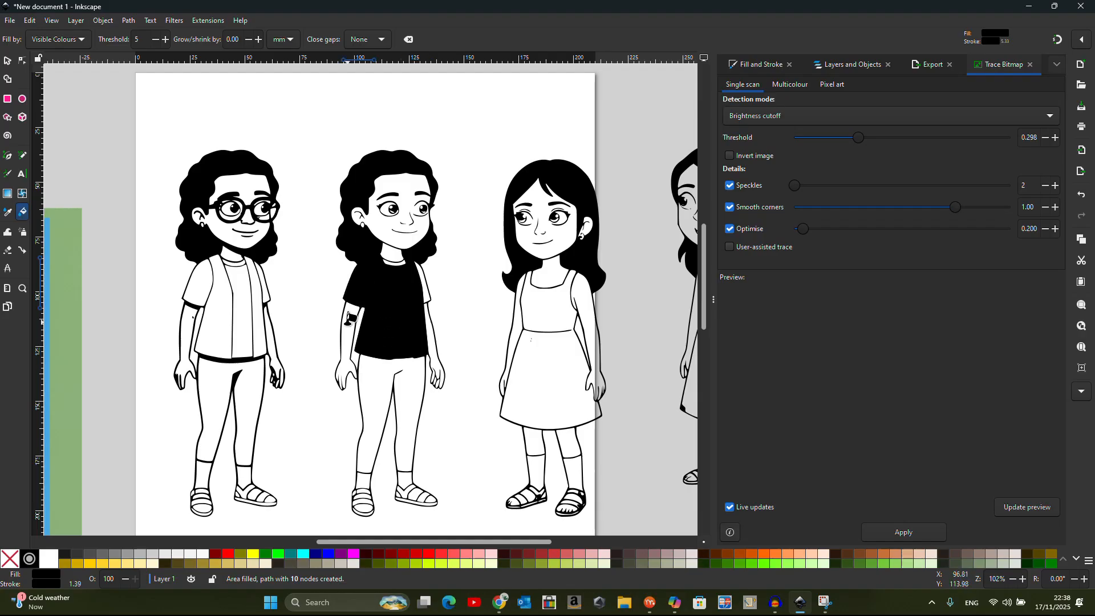
pyautogui.click(347, 320)
pyautogui.click(374, 394)
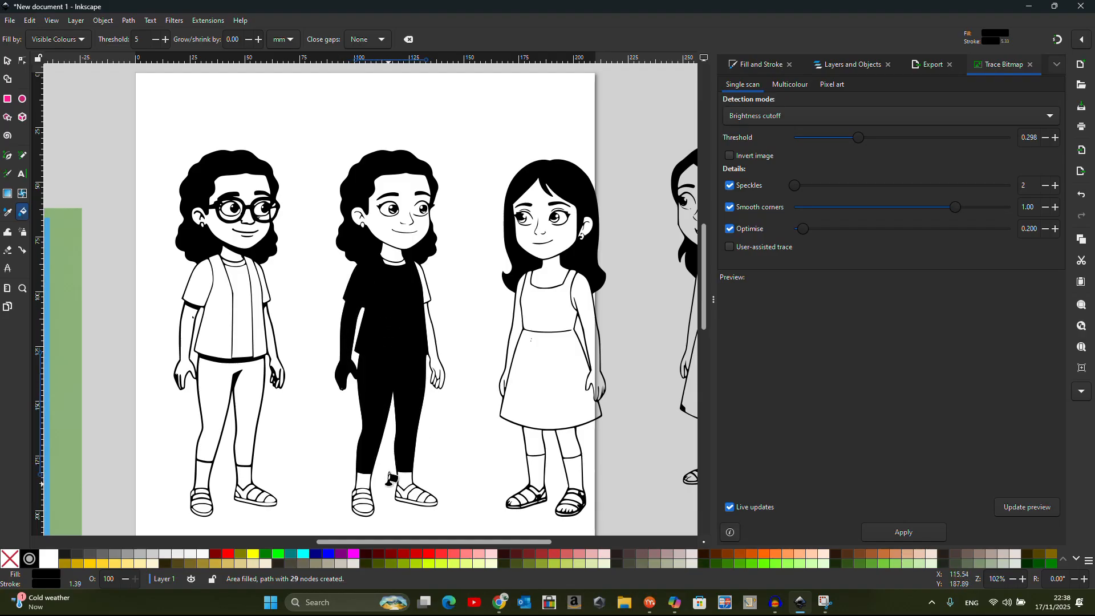
pyautogui.hotkey('ctrl', 'z')
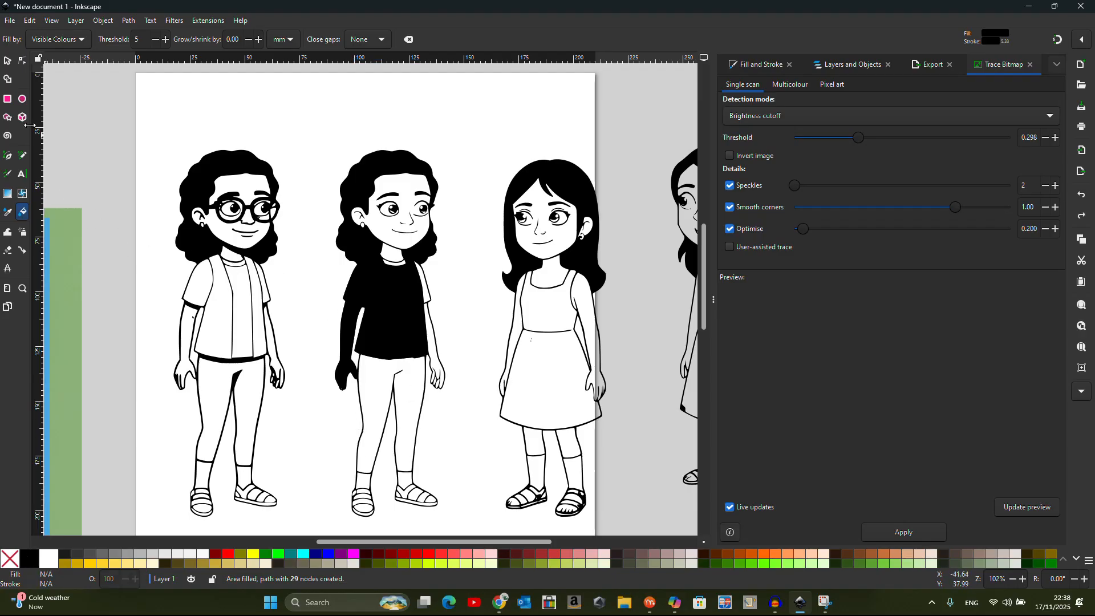
# Draw a black rectangle, fill her left leg, and move the rectangle over the third girl's head
pyautogui.click(8, 98)
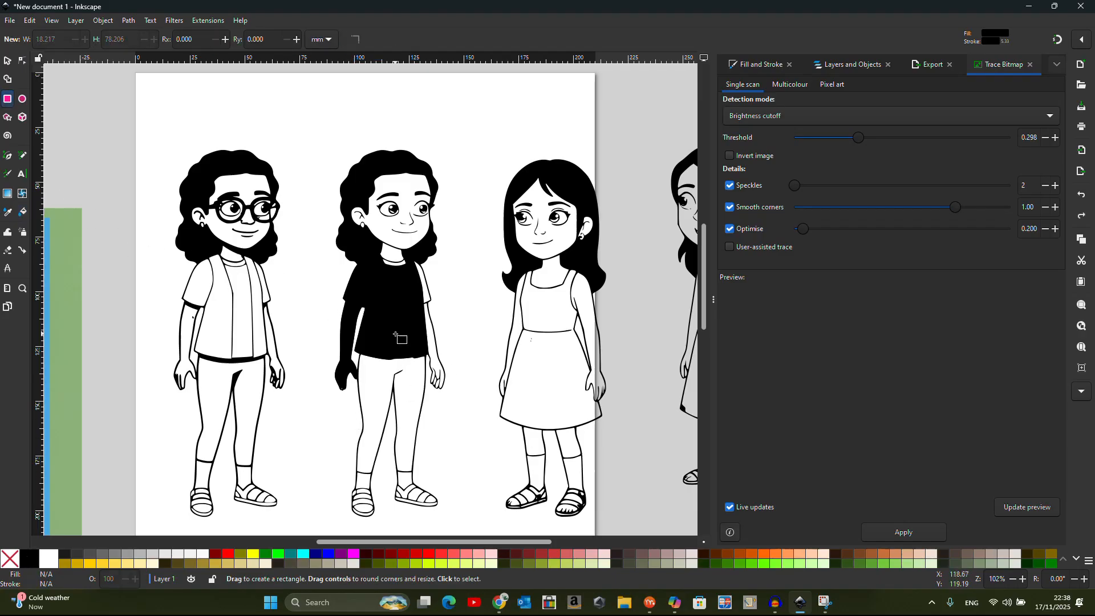
pyautogui.moveTo(394, 323)
pyautogui.mouseDown()
pyautogui.moveTo(441, 422)
pyautogui.moveTo(472, 529)
pyautogui.mouseUp()
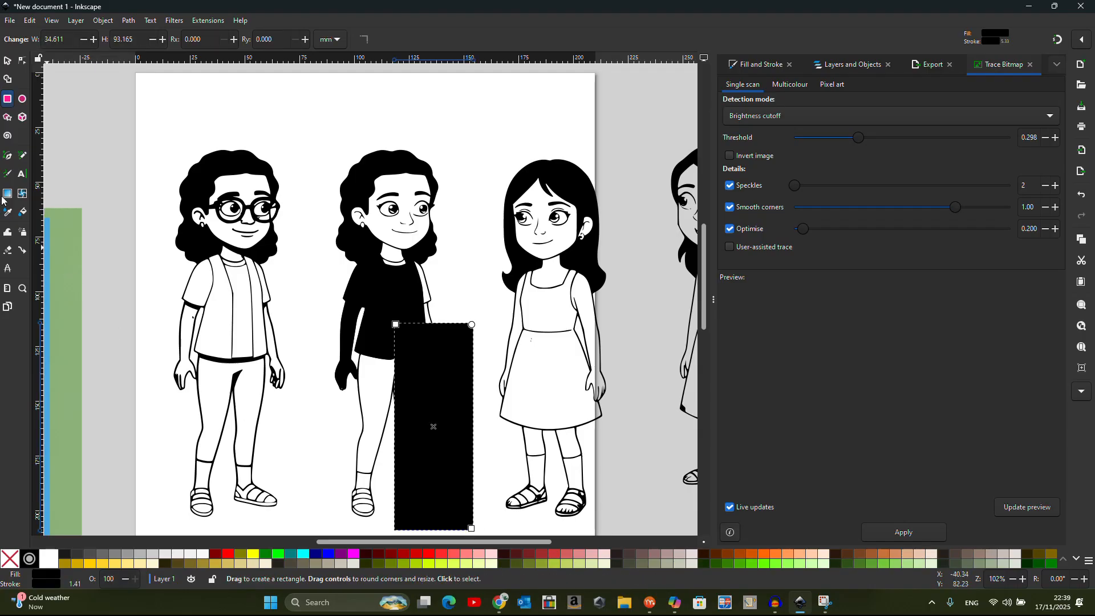
pyautogui.click(23, 212)
pyautogui.click(373, 390)
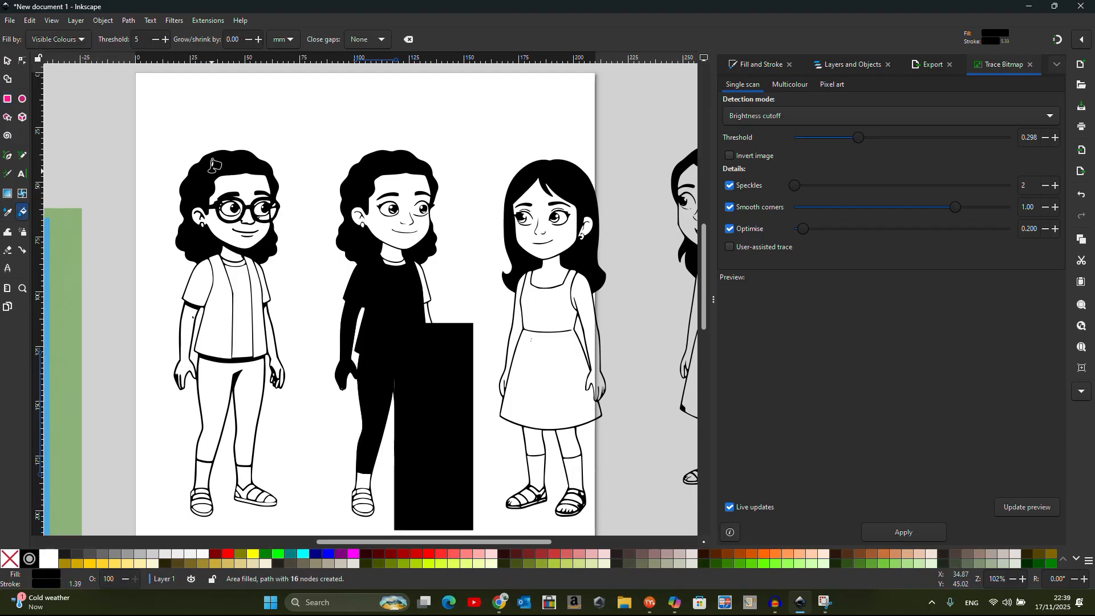
pyautogui.click(8, 60)
pyautogui.moveTo(434, 404); pyautogui.dragTo(535, 145)
# Fill the second girl's right leg and both socks black
pyautogui.click(23, 213)
pyautogui.click(406, 399)
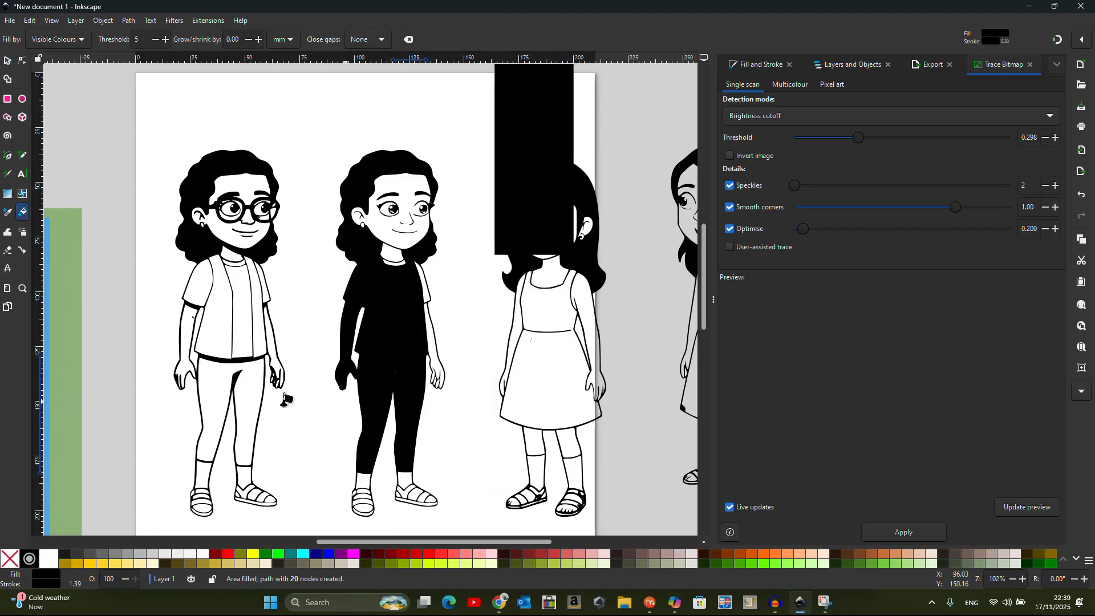
pyautogui.click(364, 479)
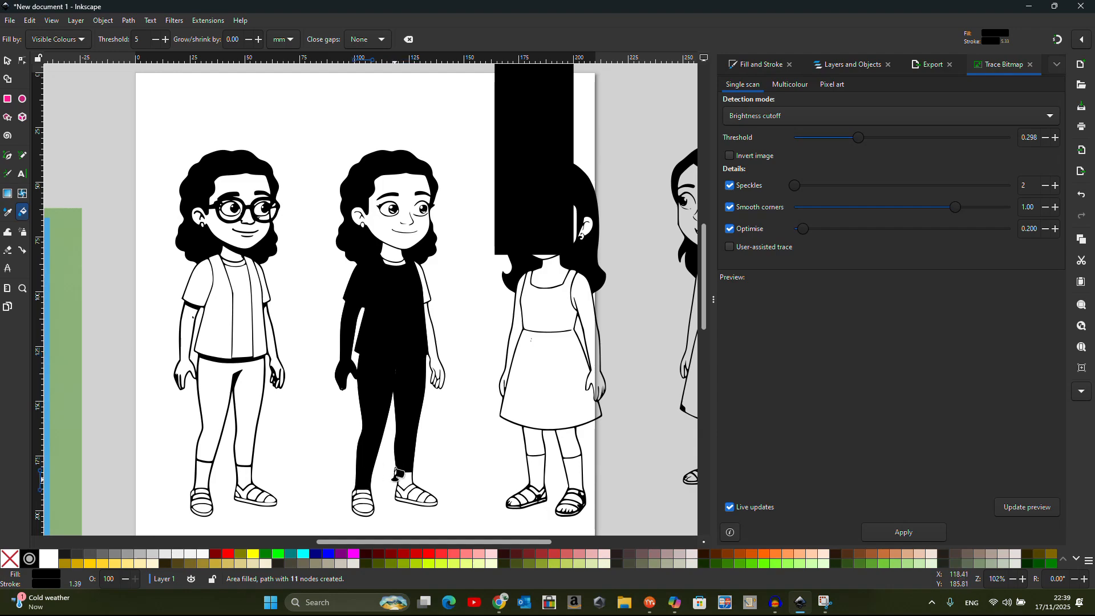
pyautogui.click(406, 478)
pyautogui.scroll(-5, 393, 228)
pyautogui.scroll(2, 377, 374)
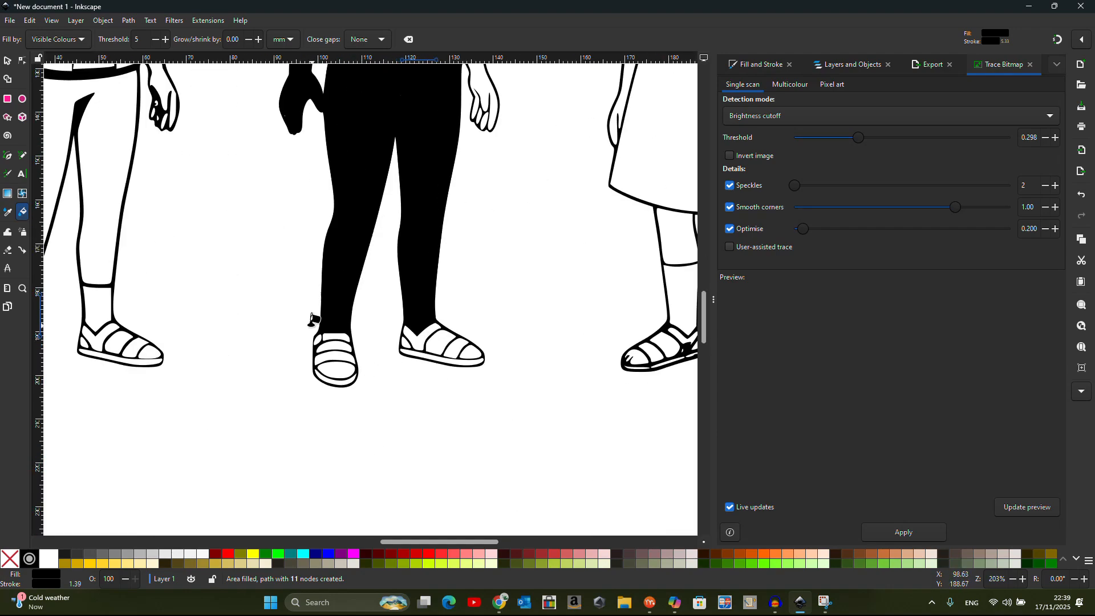
pyautogui.scroll(1, 318, 317)
# Fill the right shoe's parts, strap, toe and sole black
pyautogui.click(462, 339)
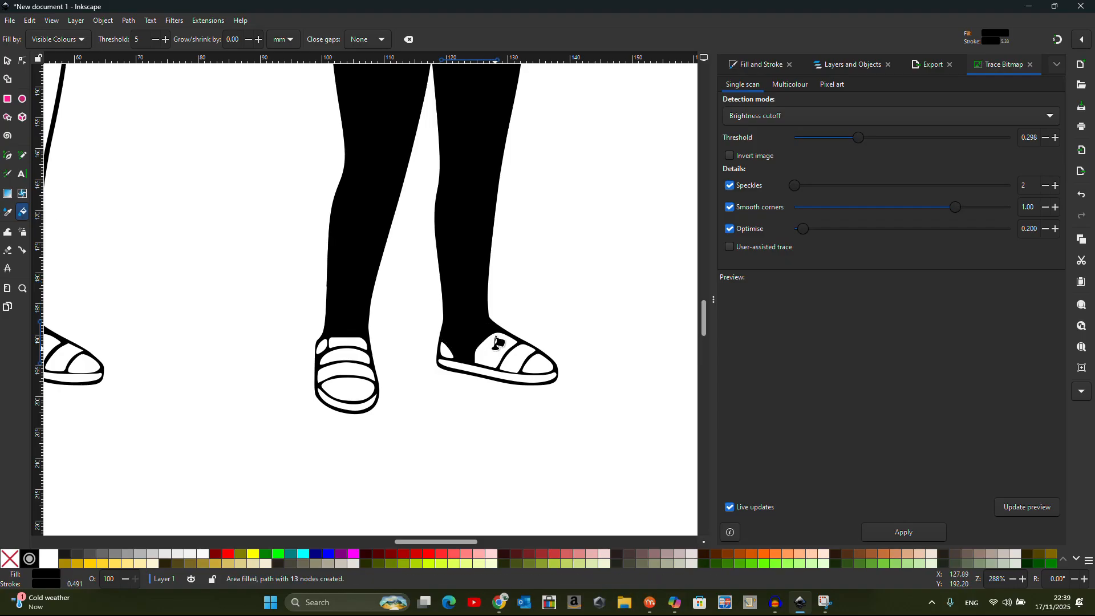
pyautogui.click(494, 348)
pyautogui.click(448, 348)
pyautogui.click(522, 349)
pyautogui.click(539, 372)
pyautogui.click(538, 377)
pyautogui.scroll(-4, 427, 402)
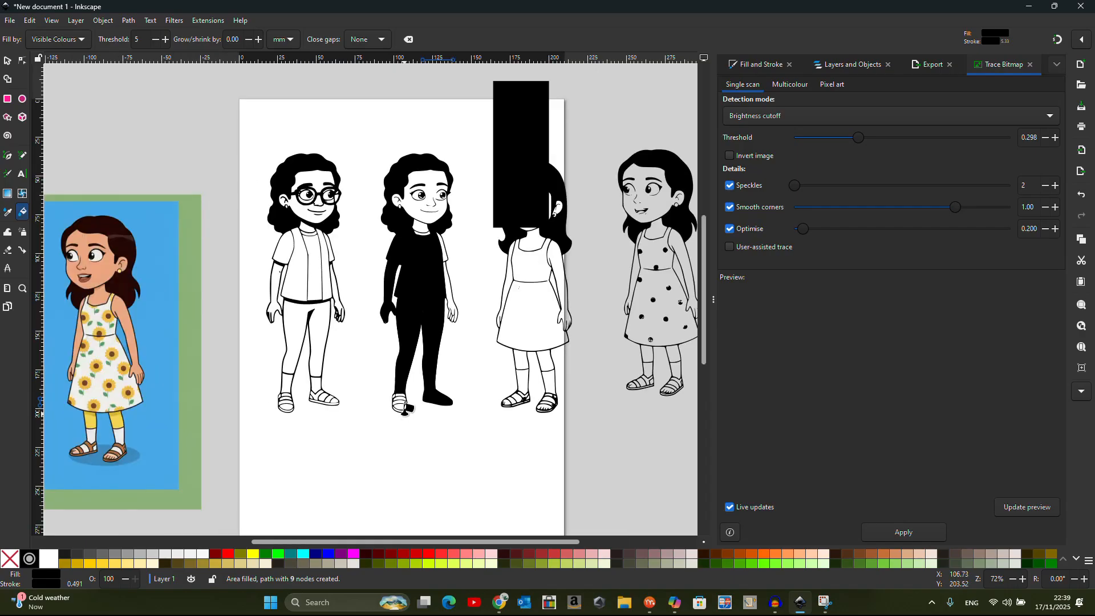
# Move the colour reference image right and down beside the trace
pyautogui.click(9, 64)
pyautogui.moveTo(138, 350)
pyautogui.mouseDown()
pyautogui.moveTo(344, 429)
pyautogui.moveTo(687, 450)
pyautogui.moveTo(891, 429)
pyautogui.moveTo(724, 426)
pyautogui.mouseUp()
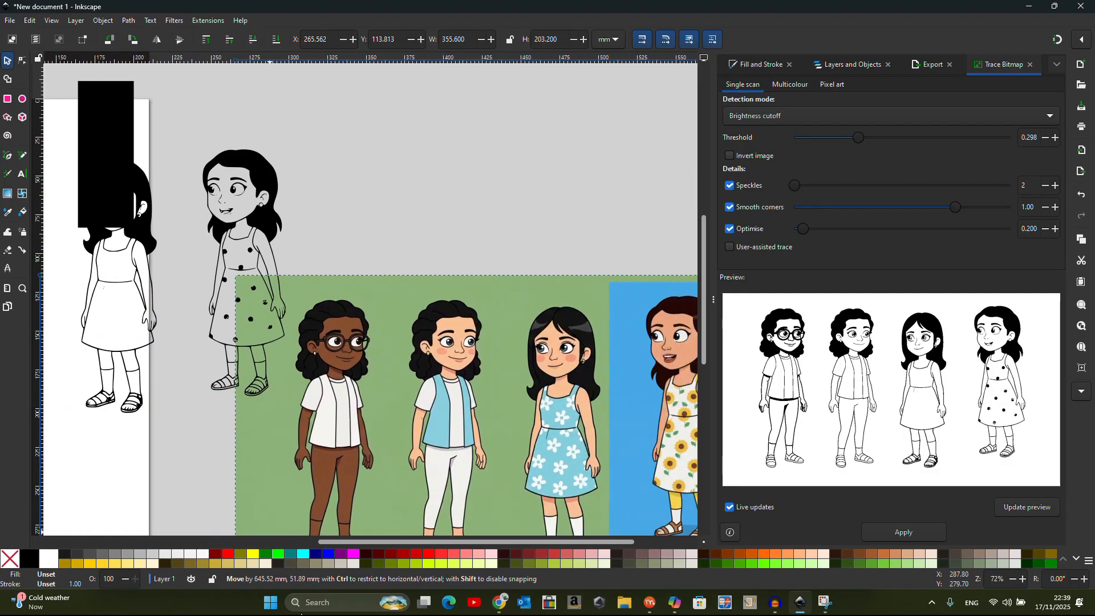
pyautogui.moveTo(353, 545); pyautogui.dragTo(189, 545)
pyautogui.moveTo(631, 466); pyautogui.dragTo(601, 509)
# Recolour the second girl's shirt and one vest piece light blue with the Dropper
pyautogui.click(334, 296)
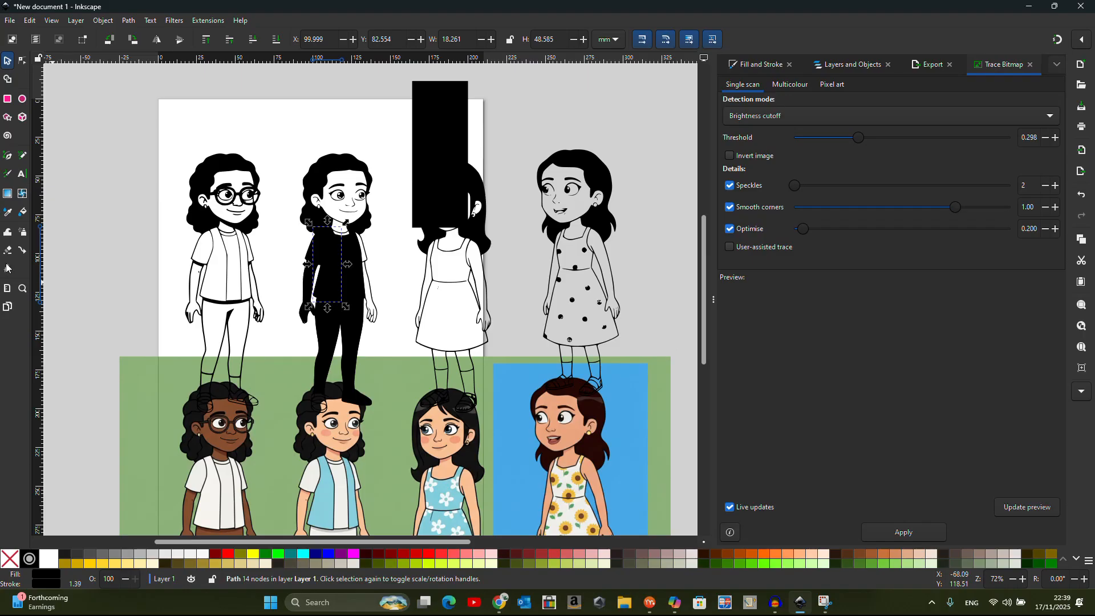
pyautogui.click(6, 214)
pyautogui.click(427, 482)
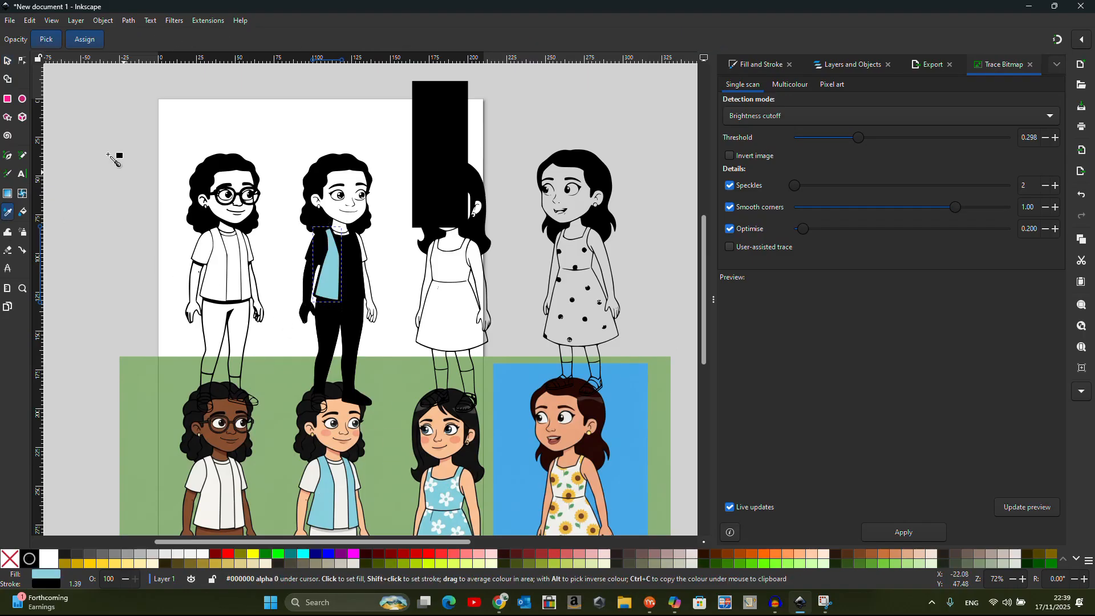
pyautogui.click(8, 60)
pyautogui.click(360, 268)
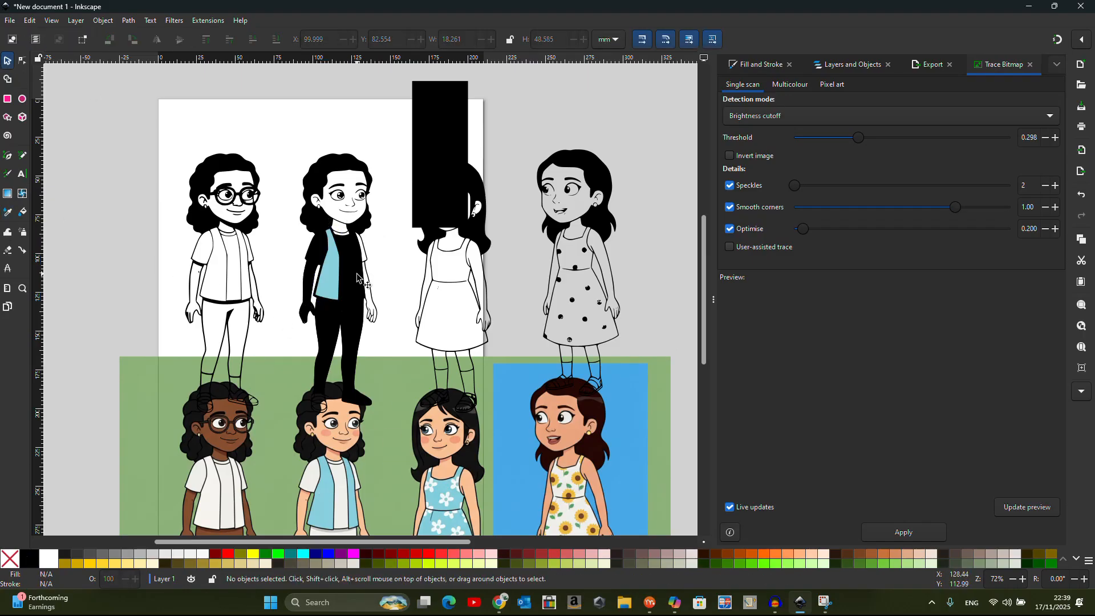
pyautogui.click(11, 216)
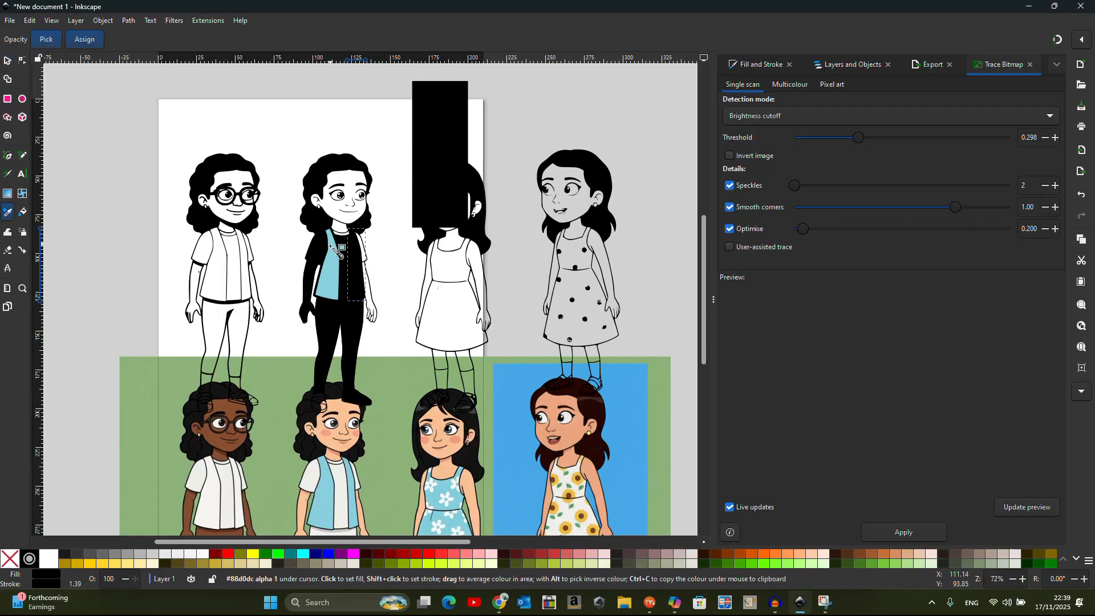
pyautogui.click(330, 260)
# Make the other vest piece white and the sleeve off-white
pyautogui.click(7, 61)
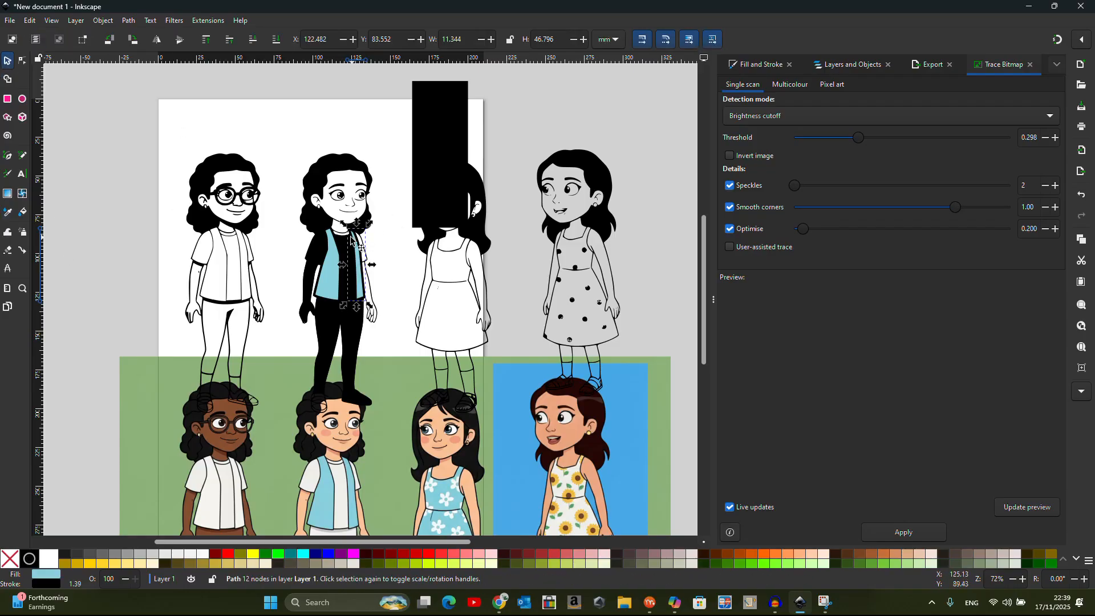
pyautogui.click(351, 252)
pyautogui.click(6, 216)
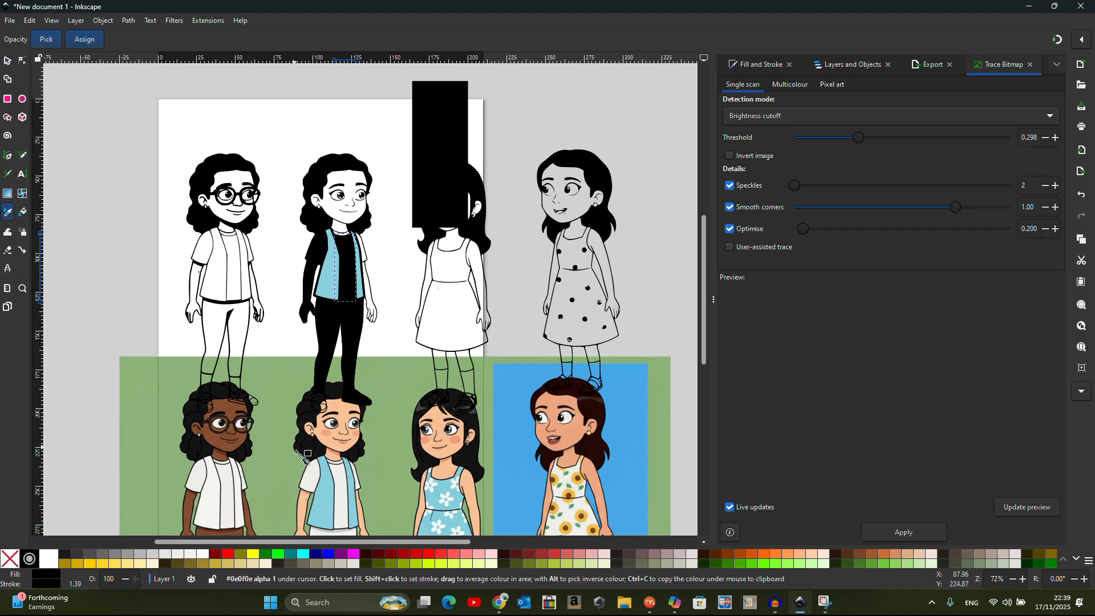
pyautogui.click(210, 501)
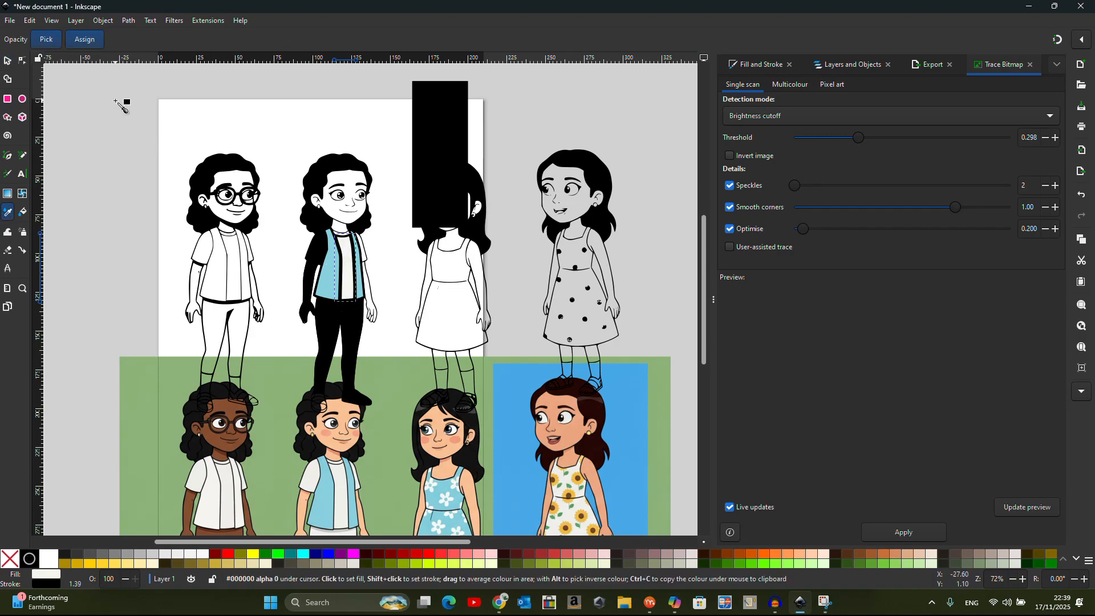
pyautogui.click(7, 61)
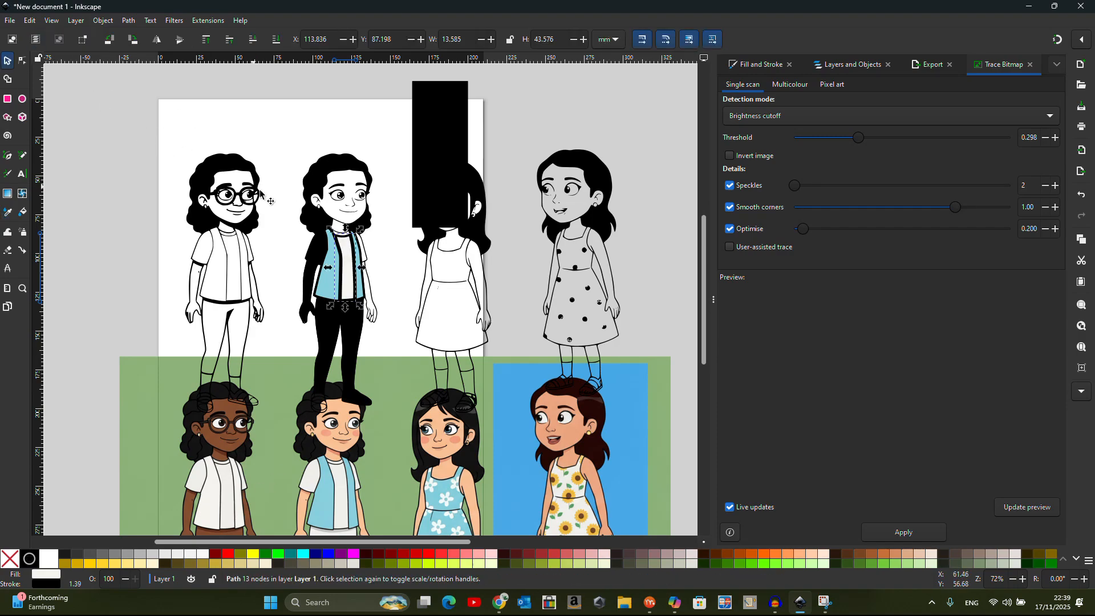
pyautogui.click(320, 251)
pyautogui.click(8, 217)
pyautogui.click(209, 497)
# Give the second girl's arm the peach skin colour
pyautogui.click(7, 61)
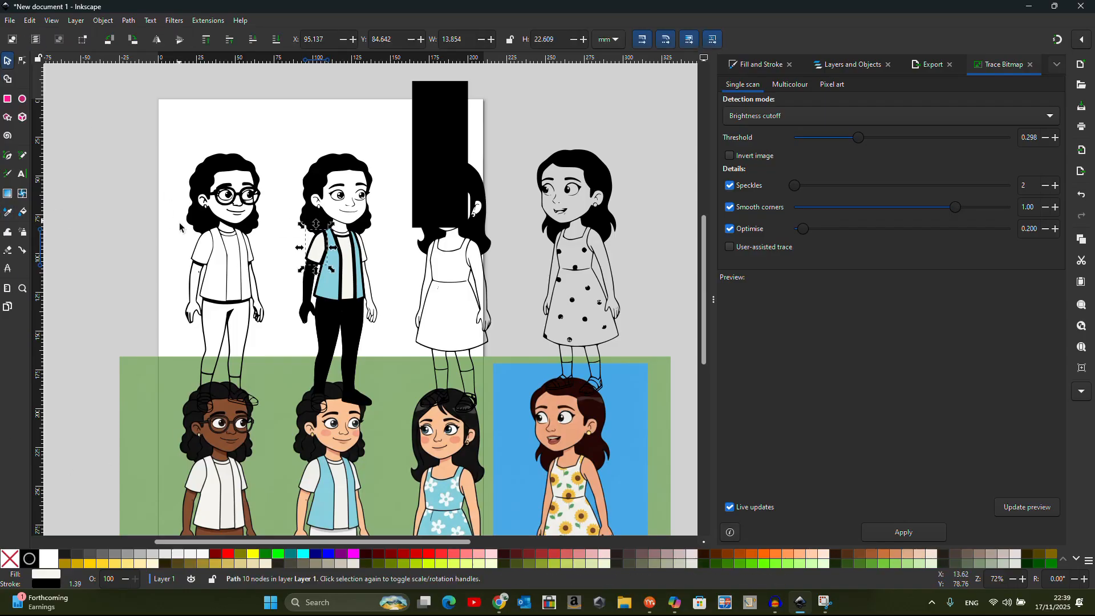
pyautogui.click(308, 283)
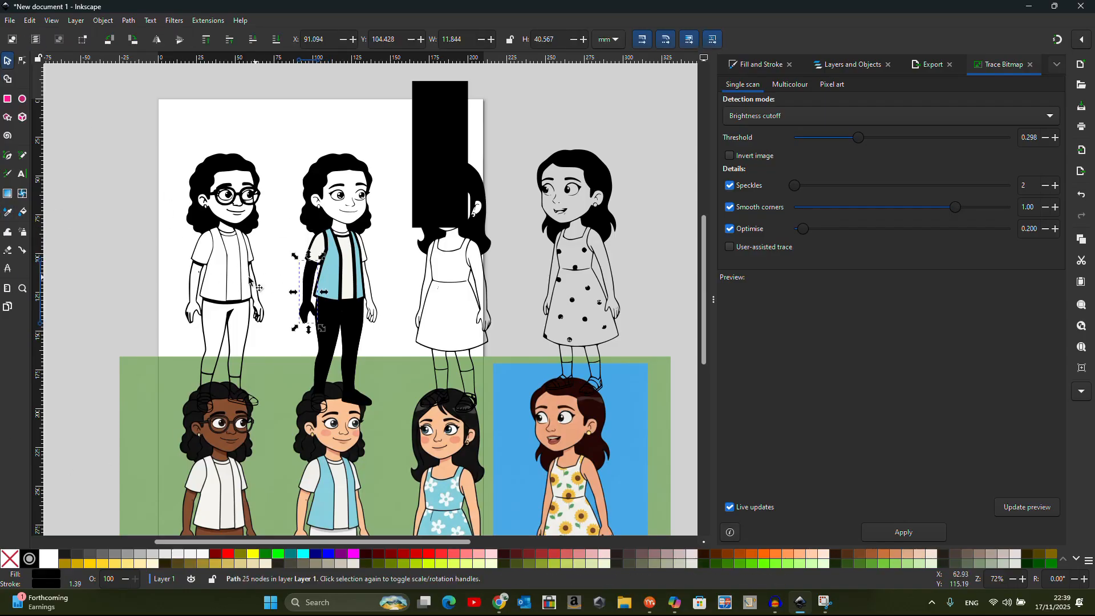
pyautogui.click(8, 216)
pyautogui.click(341, 431)
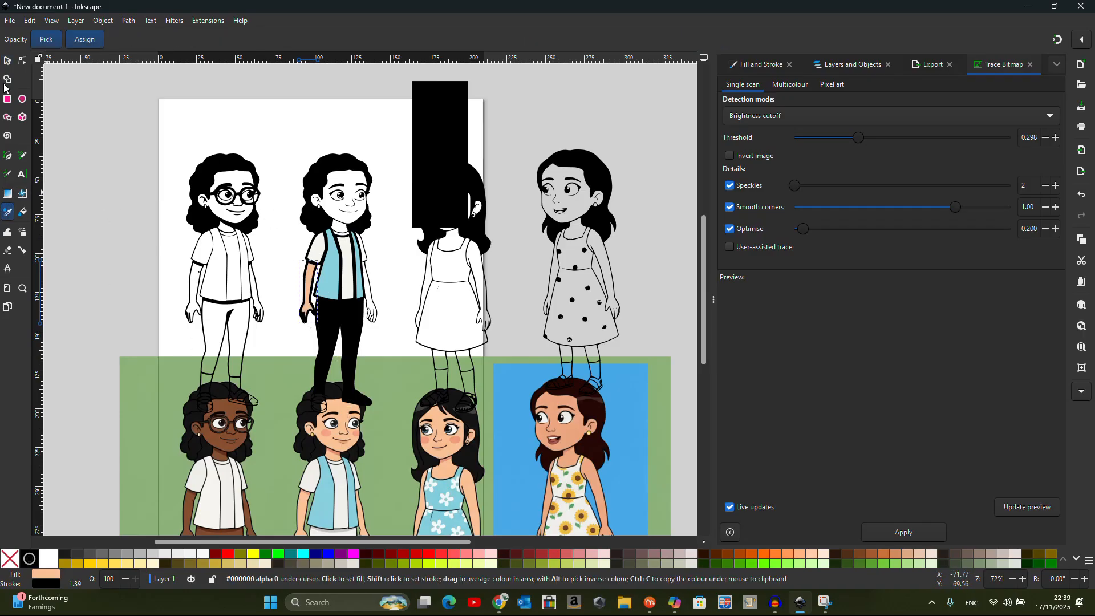
pyautogui.click(8, 59)
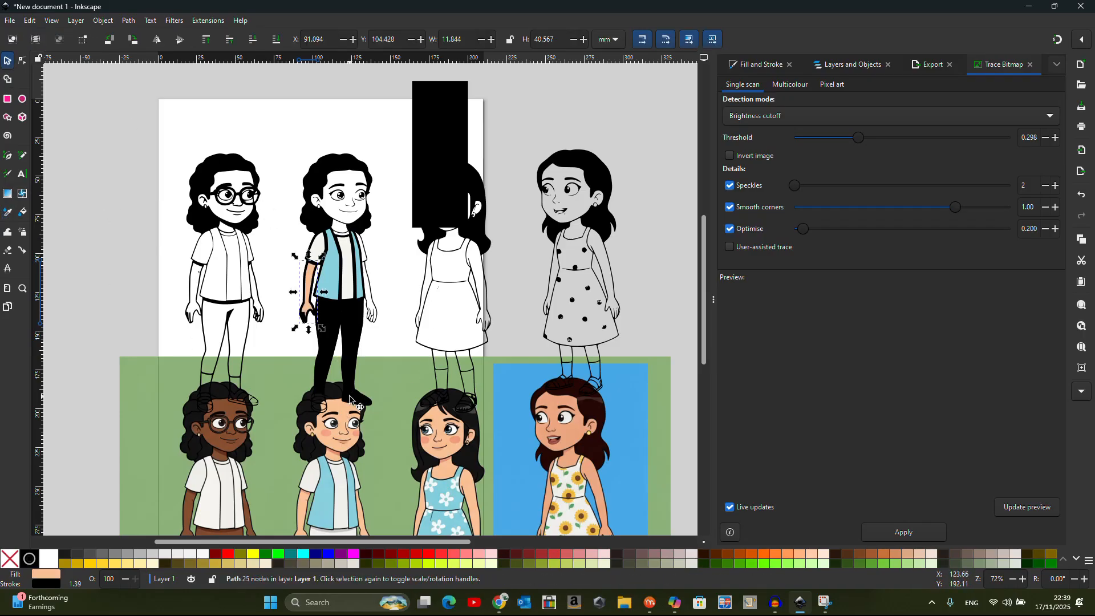
pyautogui.scroll(-2, 387, 249)
# Turn both of the second girl's black trouser legs white
pyautogui.click(340, 298)
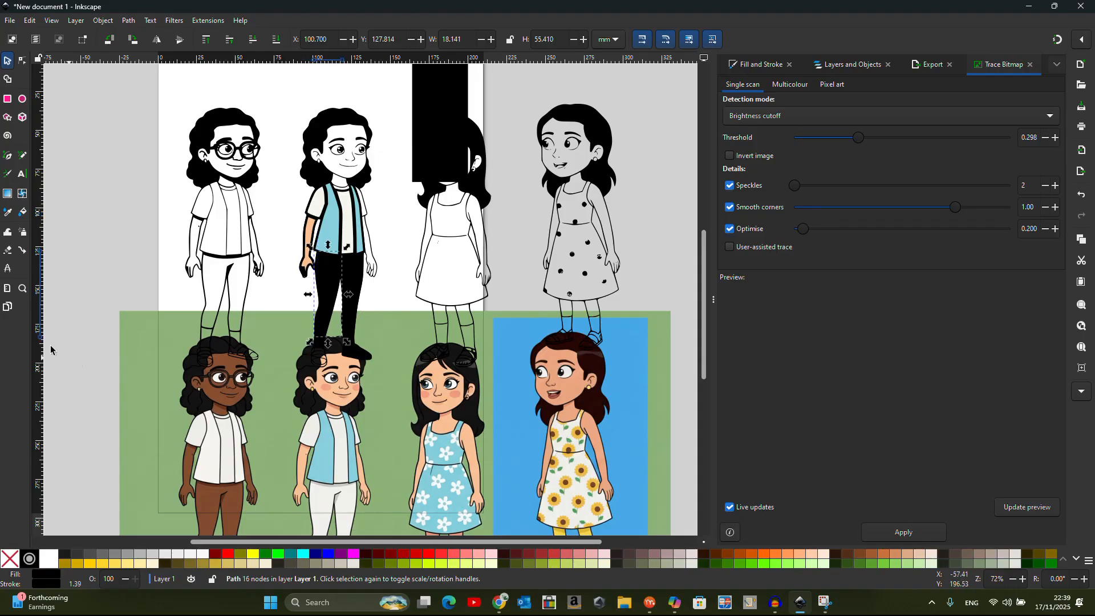
pyautogui.click(8, 212)
pyautogui.click(172, 118)
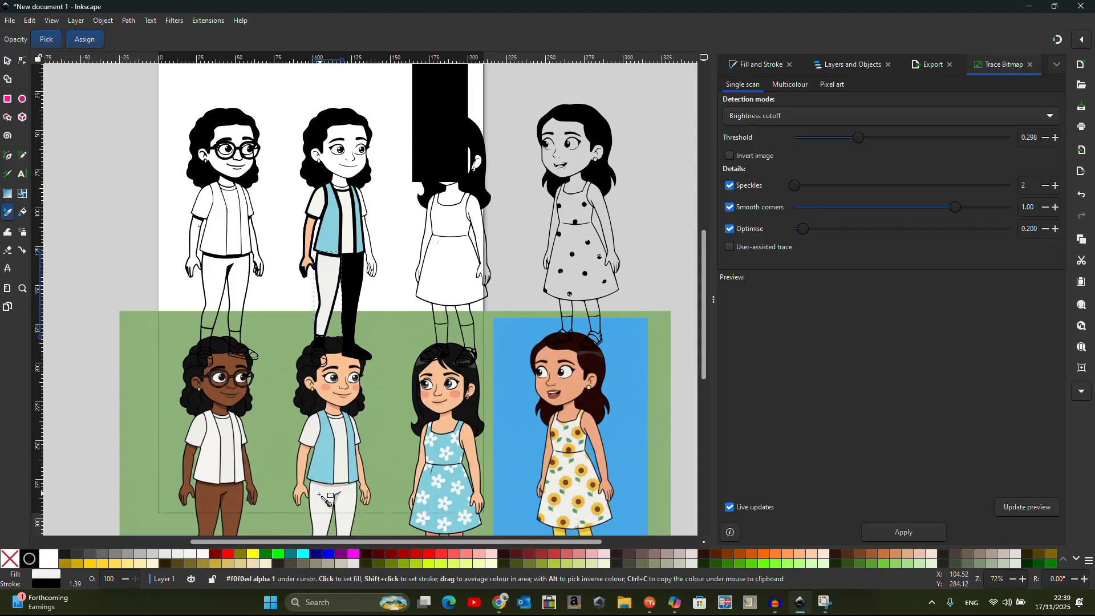
pyautogui.click(5, 66)
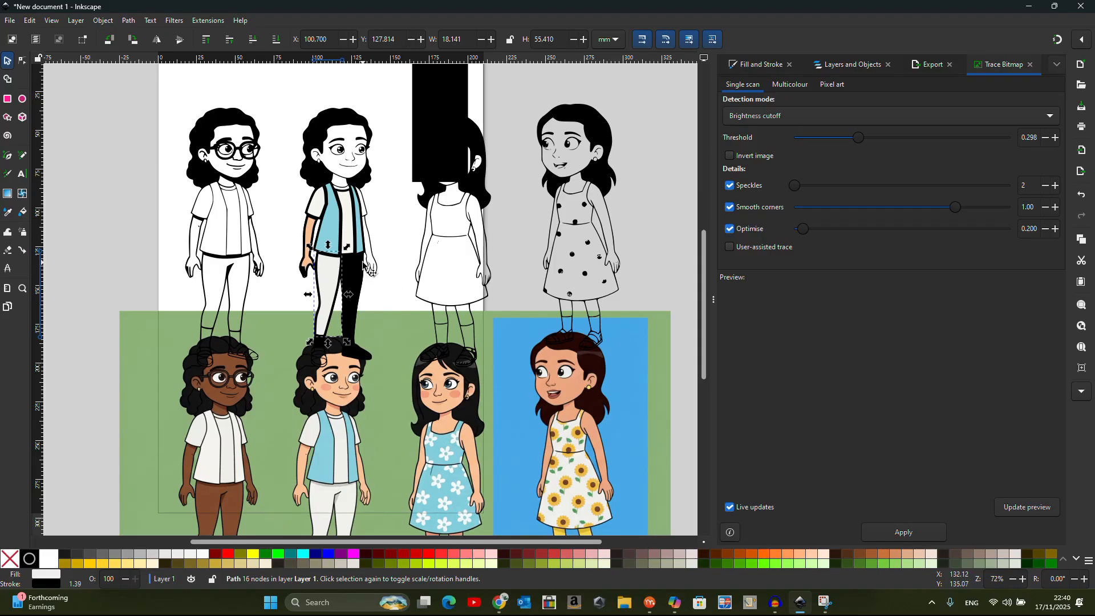
pyautogui.click(359, 265)
pyautogui.click(9, 213)
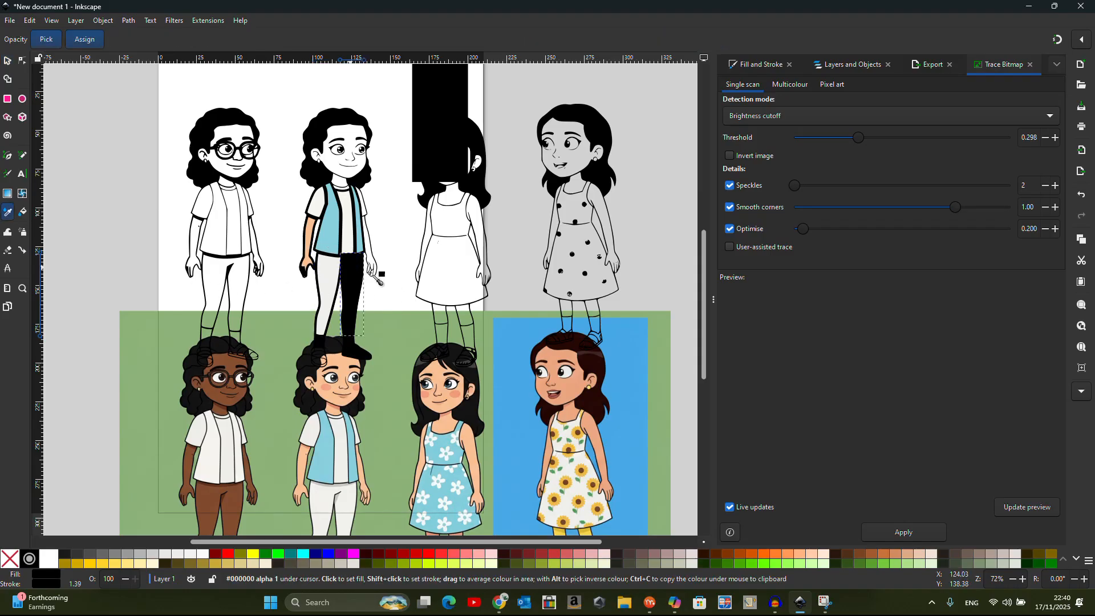
pyautogui.click(308, 298)
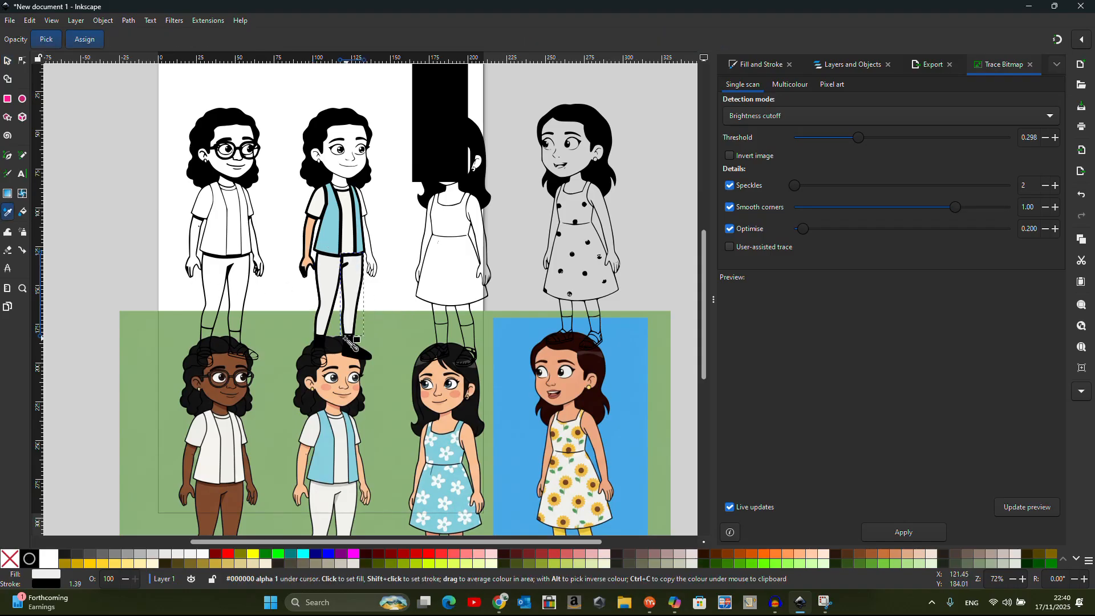
pyautogui.scroll(-1, 411, 264)
pyautogui.scroll(1, 368, 245)
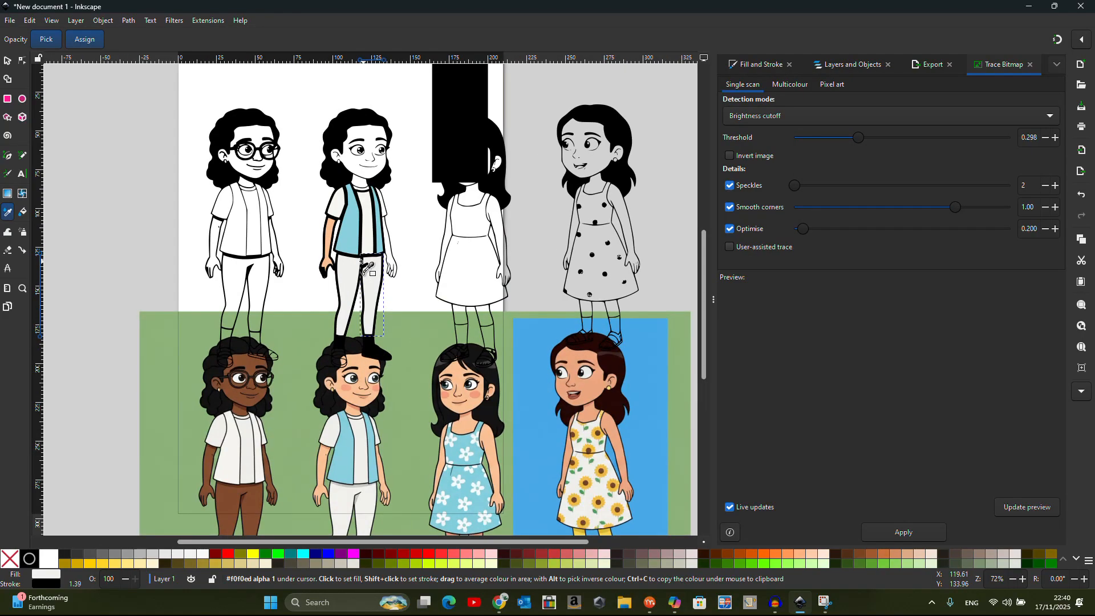
# Move the reference image lower and try recolouring the left shoe with the Dropper
pyautogui.click(7, 61)
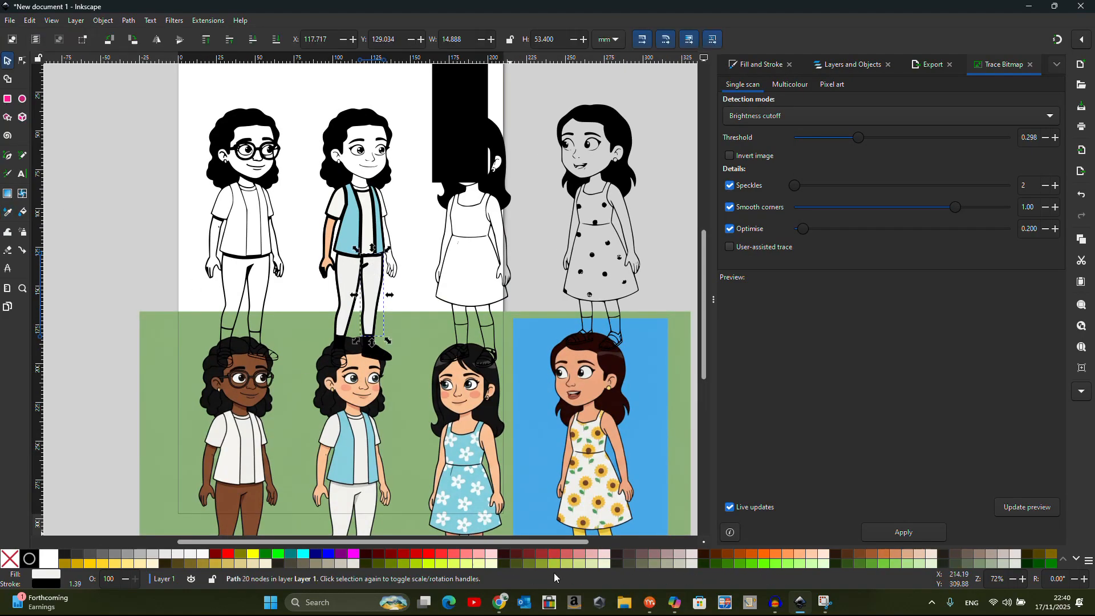
pyautogui.moveTo(420, 439); pyautogui.dragTo(462, 525)
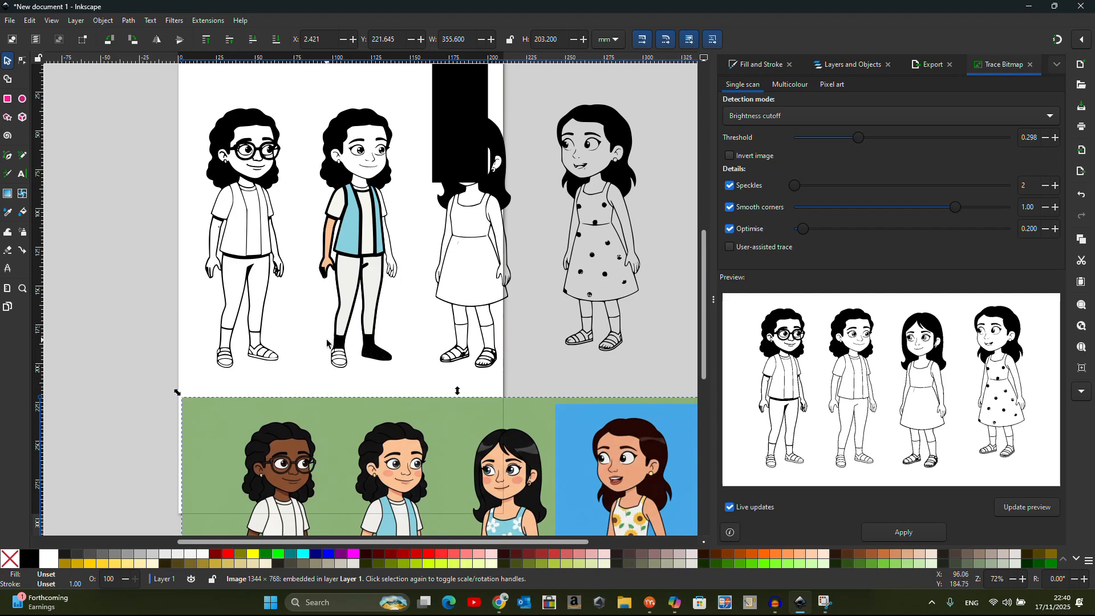
pyautogui.click(342, 343)
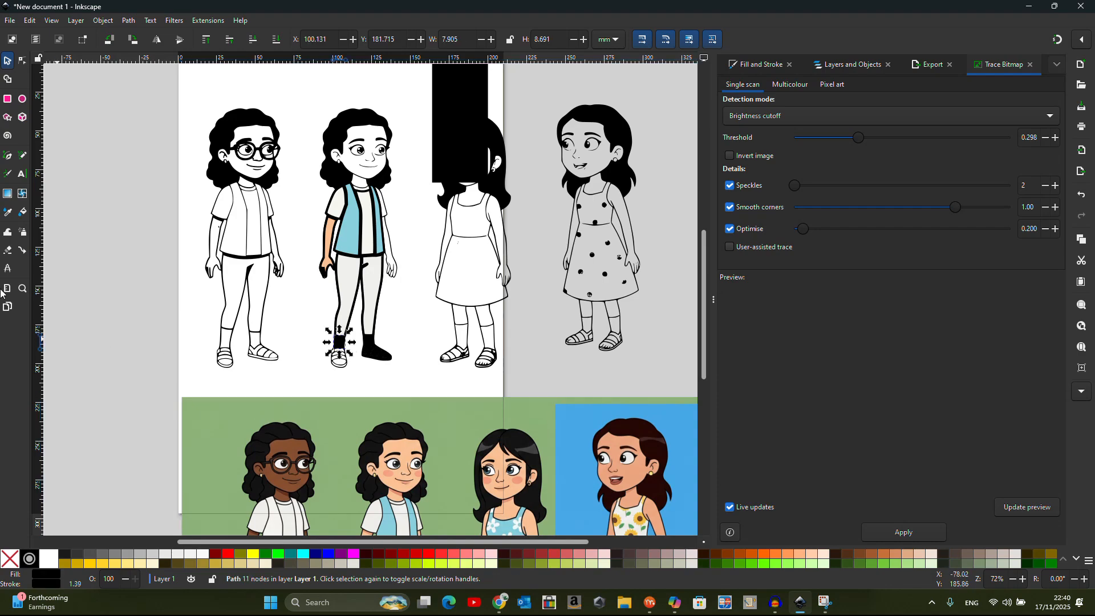
pyautogui.click(8, 214)
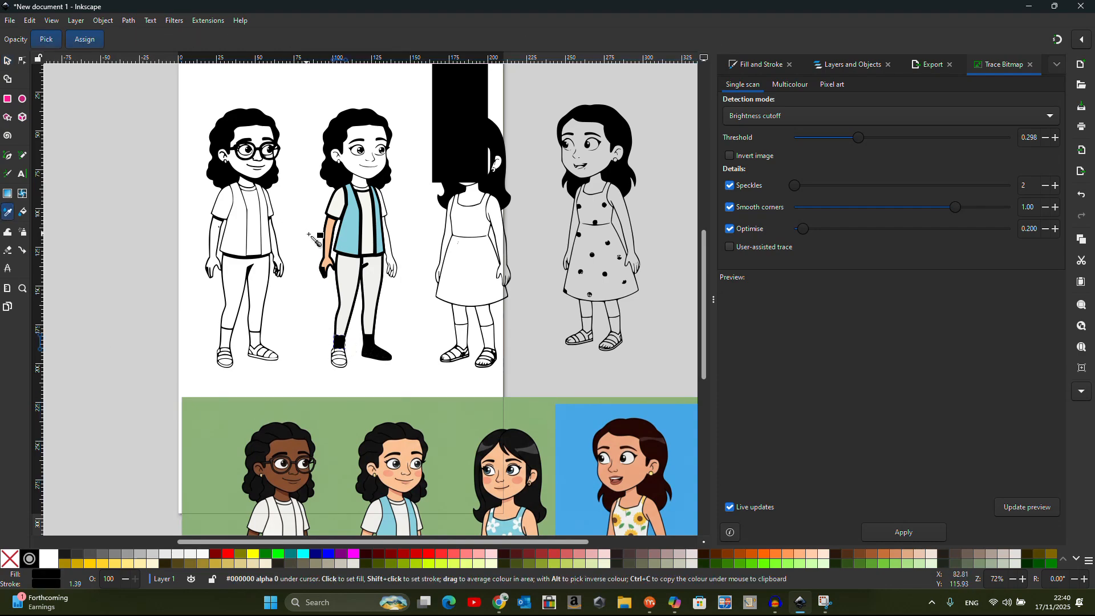
pyautogui.click(9, 61)
pyautogui.click(367, 356)
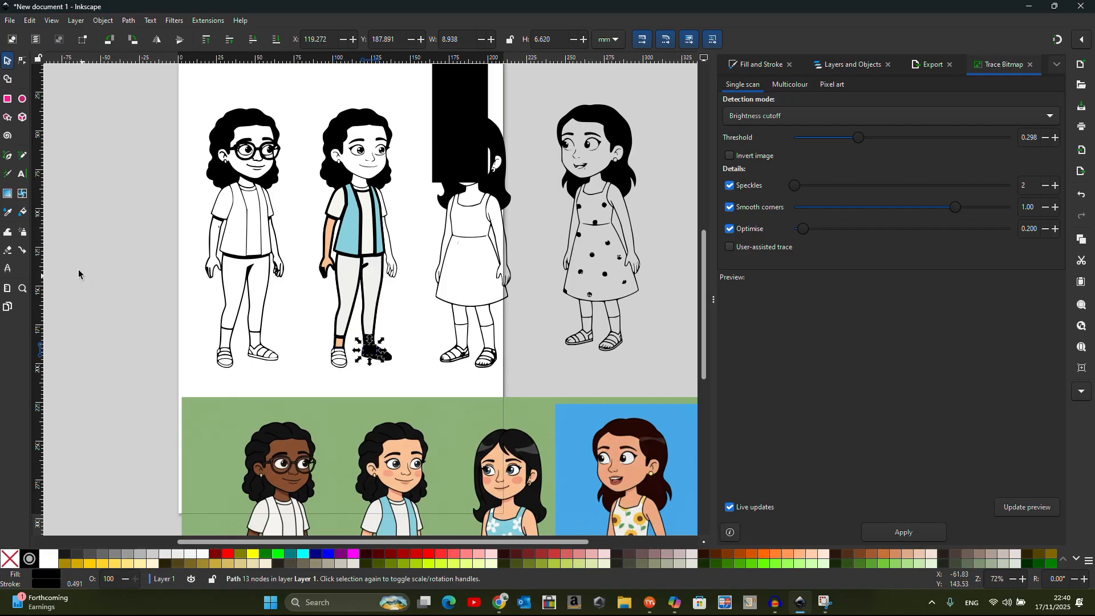
pyautogui.click(371, 341)
pyautogui.click(412, 342)
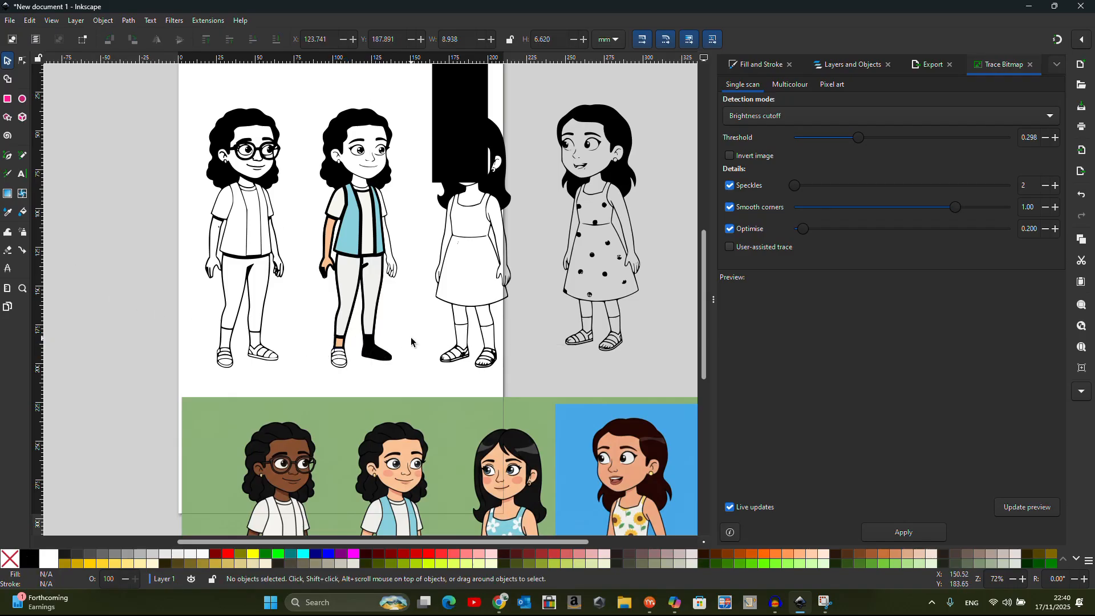
# Retry the right shoe with the Dropper, then nudge the traced character sheet into place
pyautogui.scroll(2, 390, 360)
pyautogui.click(371, 383)
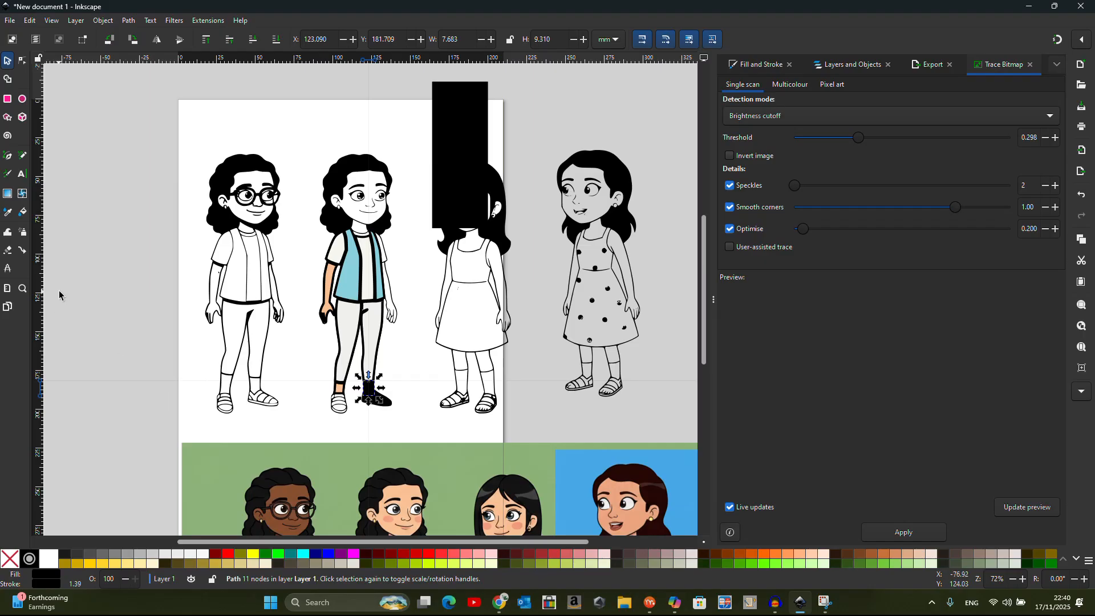
pyautogui.click(10, 216)
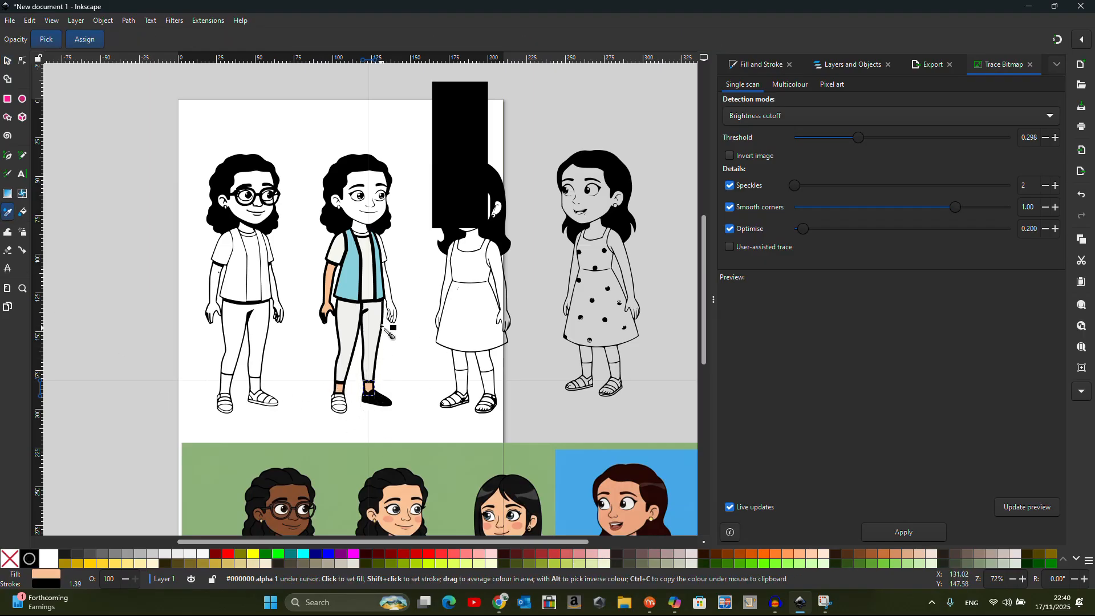
pyautogui.click(5, 59)
pyautogui.click(385, 254)
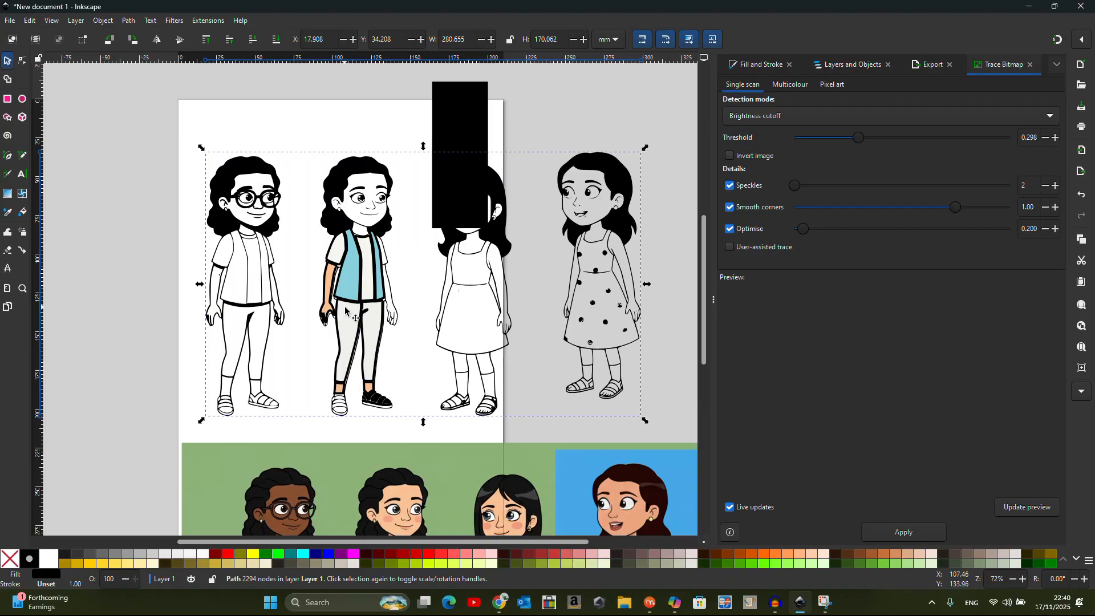
pyautogui.moveTo(444, 292); pyautogui.dragTo(440, 271)
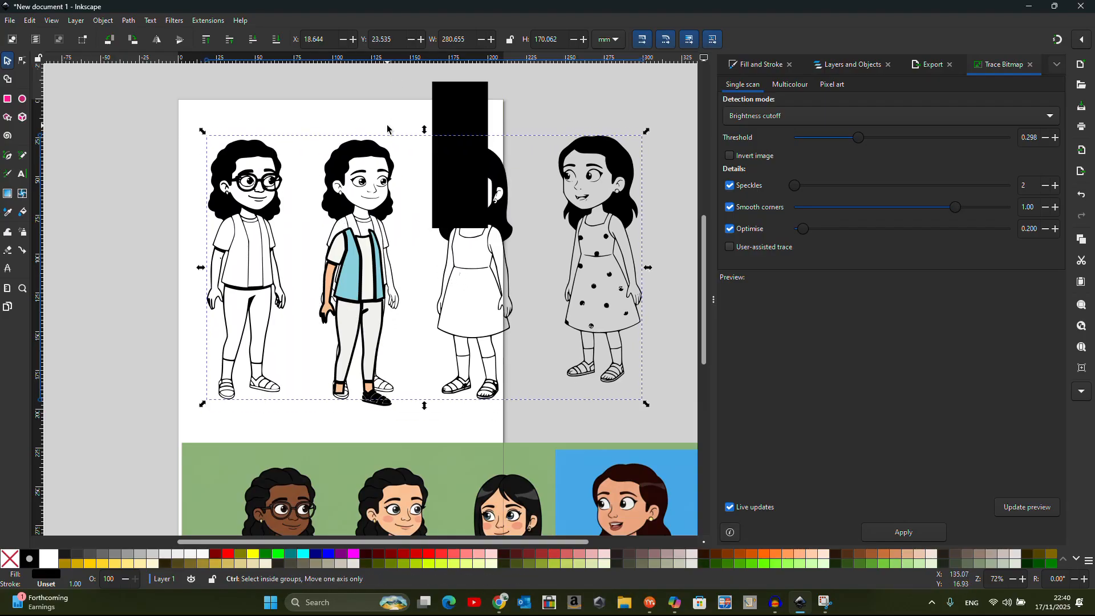
pyautogui.scroll(2, 381, 186)
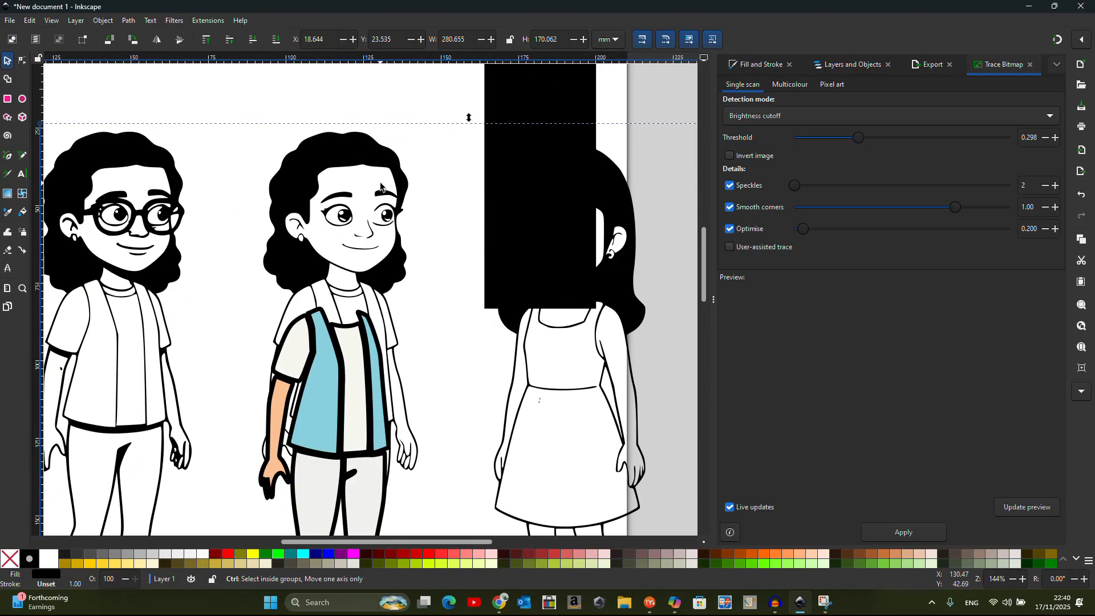
# Try a peach fill on the second girl's hair, undo it, and shift the bitmap up
pyautogui.click(23, 212)
pyautogui.click(315, 140)
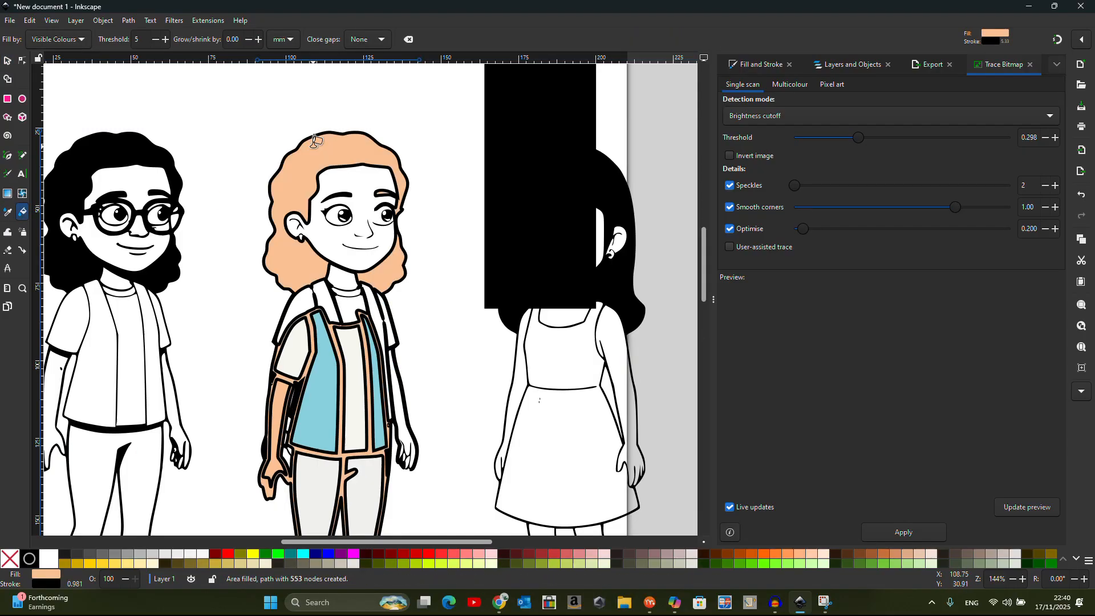
pyautogui.hotkey('ctrl', 'z')
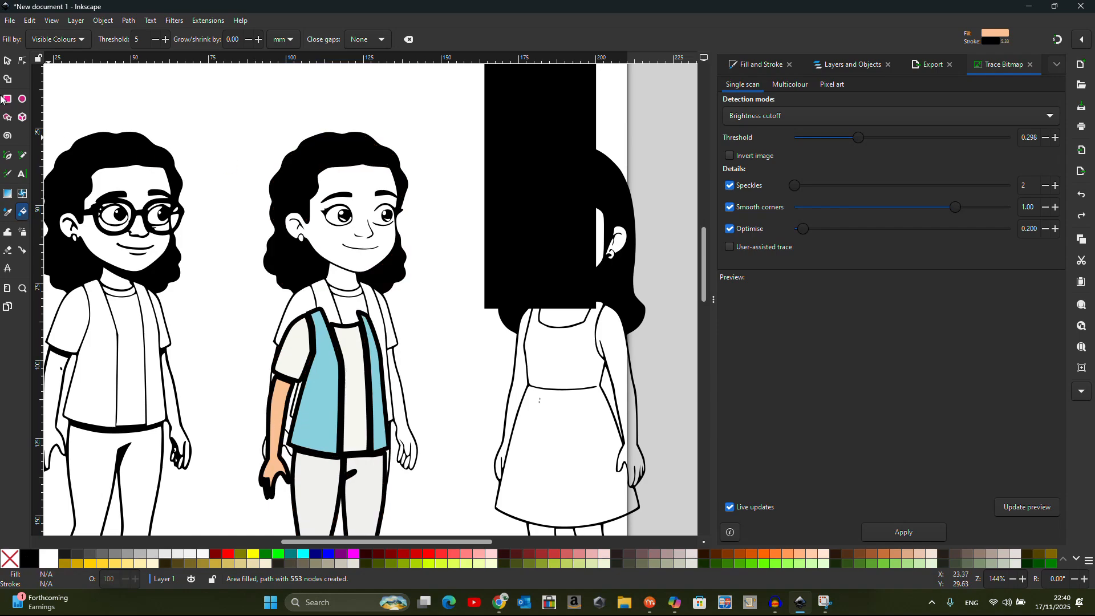
pyautogui.click(7, 60)
pyautogui.moveTo(401, 227); pyautogui.dragTo(406, 178)
# Draw a large peach rectangle over her body and fill her face peach
pyautogui.click(8, 98)
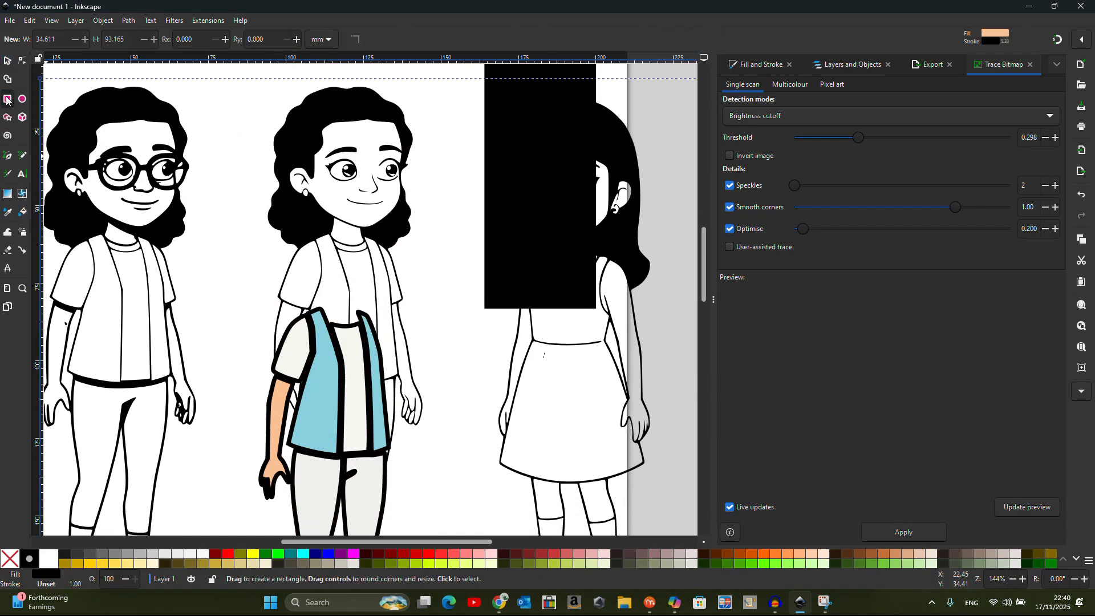
pyautogui.moveTo(210, 244)
pyautogui.mouseDown()
pyautogui.moveTo(344, 336)
pyautogui.moveTo(508, 422)
pyautogui.moveTo(588, 498)
pyautogui.mouseUp()
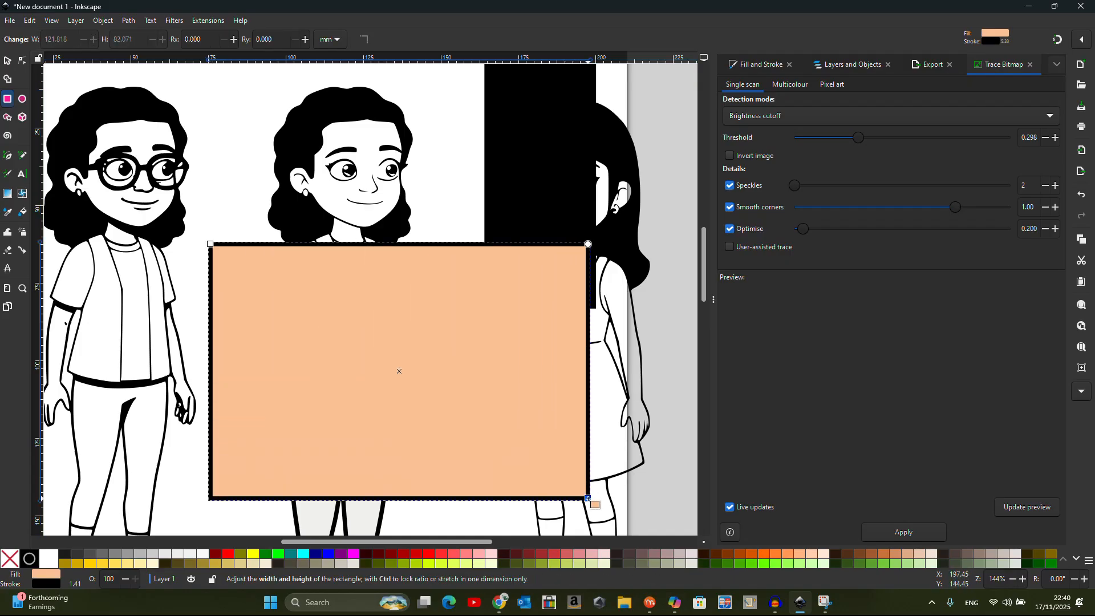
pyautogui.click(22, 213)
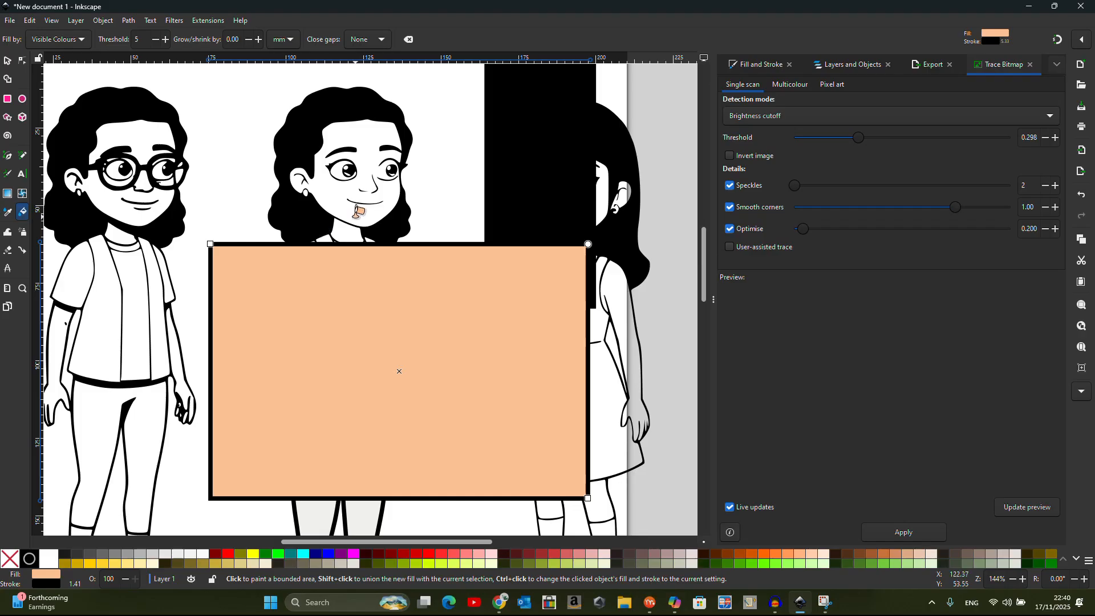
pyautogui.click(357, 212)
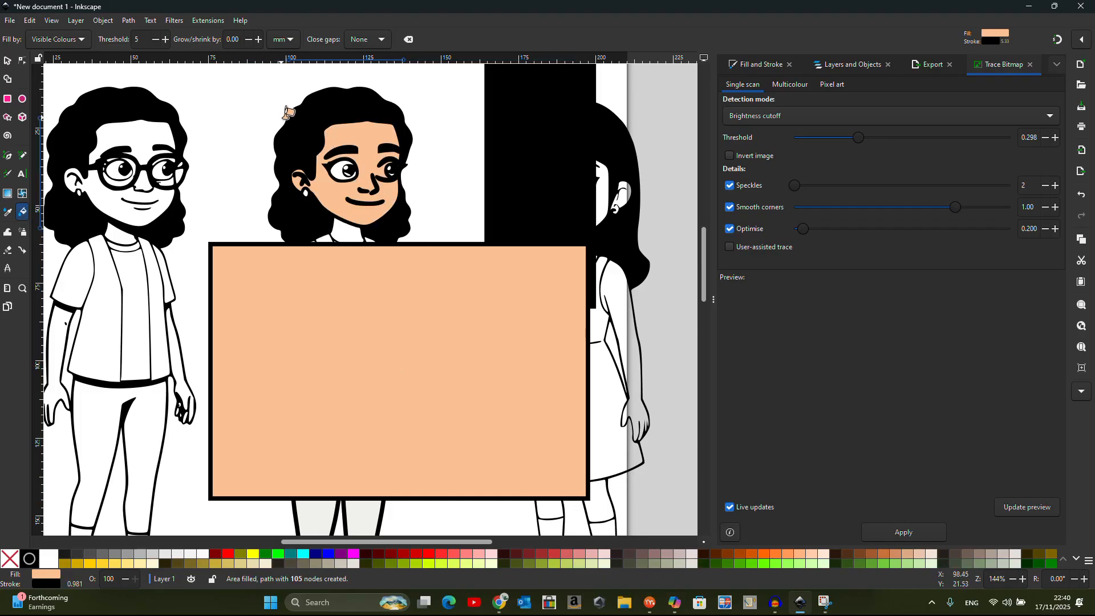
pyautogui.click(296, 113)
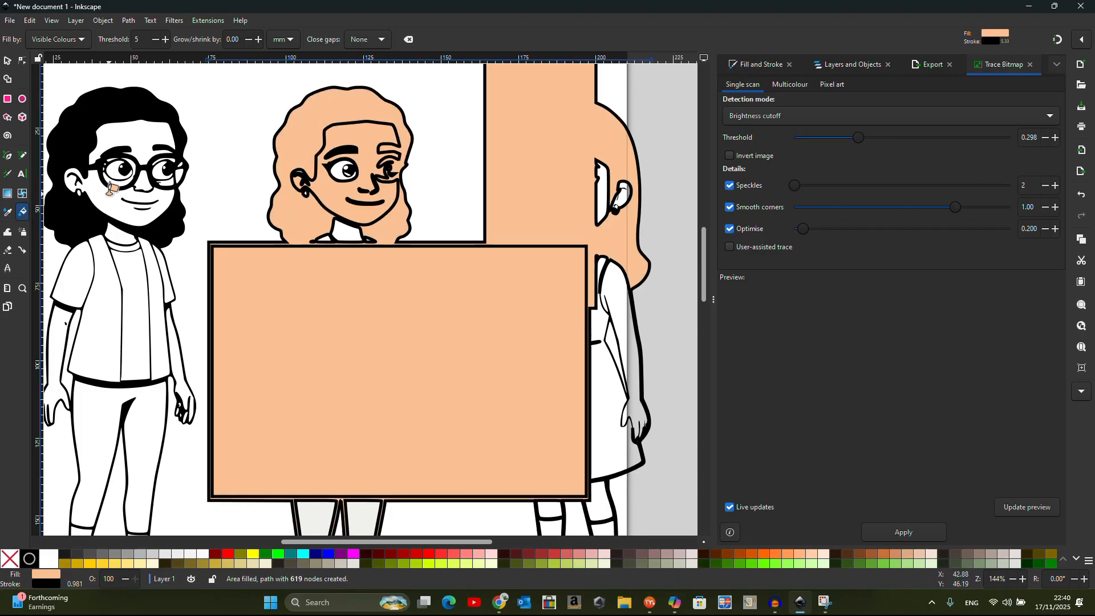
pyautogui.hotkey('ctrl', 'z')
# Move the peach rectangle aside and drag the traced drawing away from the coloured pieces
pyautogui.press('s')
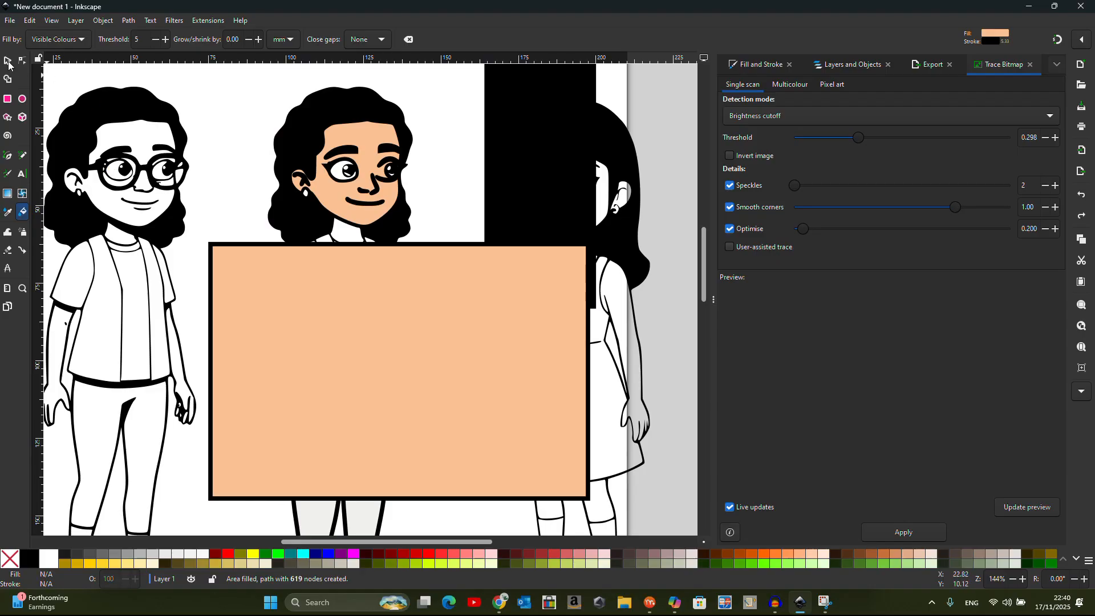
pyautogui.click(374, 337)
pyautogui.moveTo(350, 322); pyautogui.dragTo(734, 377)
pyautogui.click(226, 216)
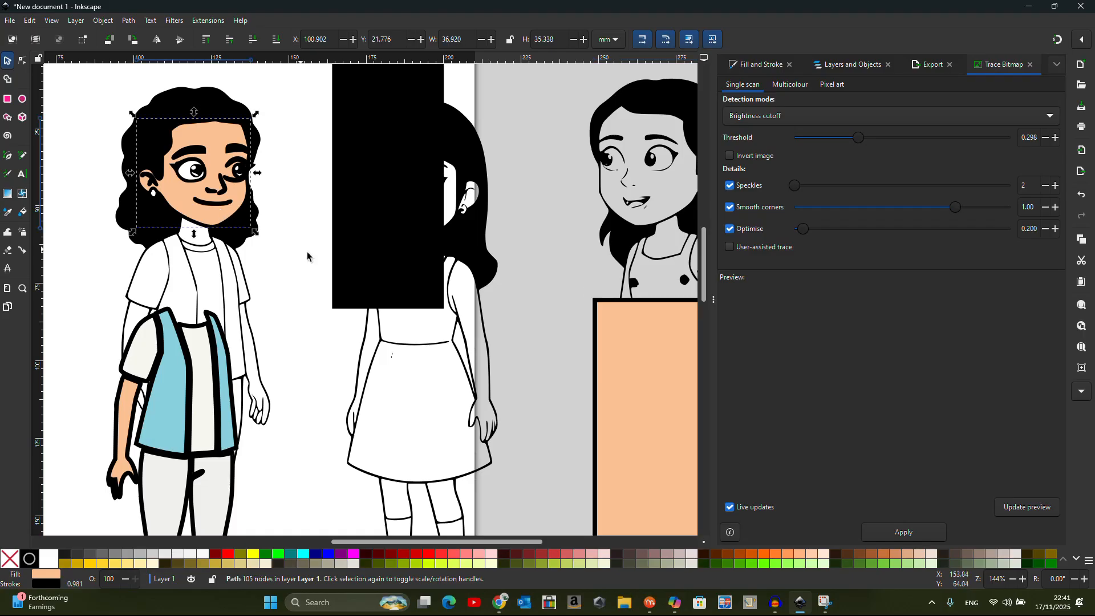
pyautogui.scroll(-1, 482, 267)
pyautogui.moveTo(327, 273); pyautogui.dragTo(360, 271)
pyautogui.click(258, 271)
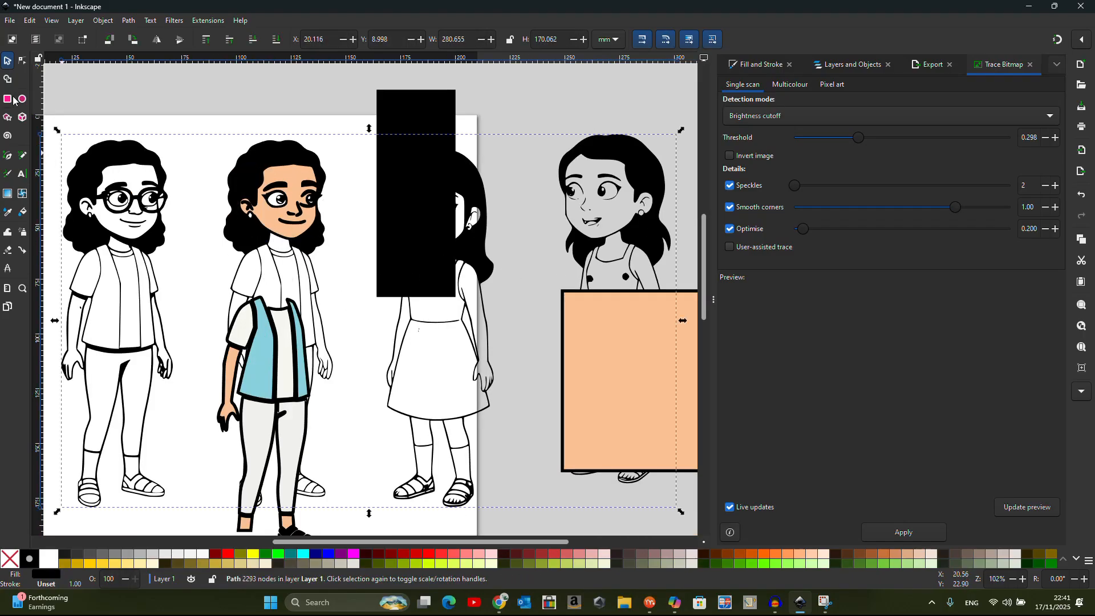
pyautogui.moveTo(147, 206)
pyautogui.mouseDown()
pyautogui.moveTo(191, 291)
pyautogui.moveTo(134, 259)
pyautogui.mouseUp()
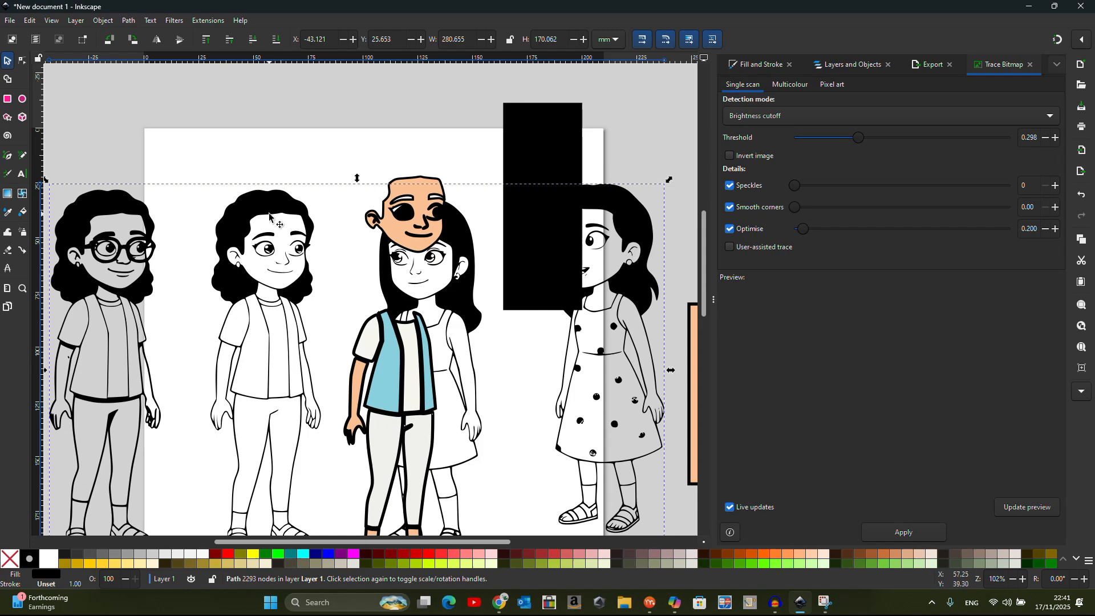
# Draw a rectangle over the second girl's body and subtract it from the trace with Path > Difference
pyautogui.click(7, 101)
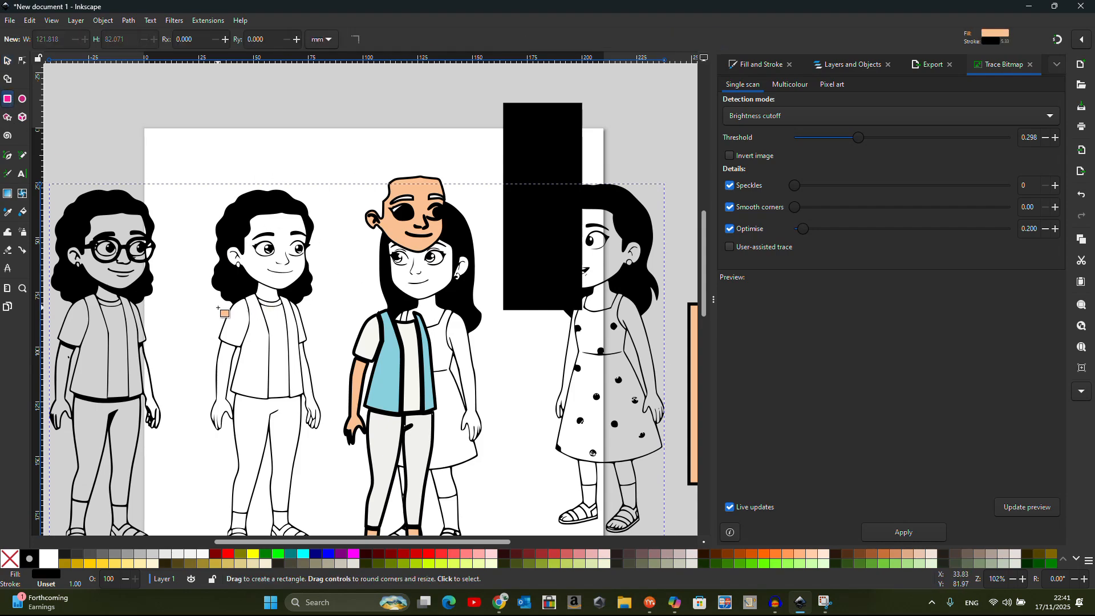
pyautogui.moveTo(174, 297); pyautogui.dragTo(340, 575)
pyautogui.scroll(-2, 318, 277)
pyautogui.scroll(1, 318, 242)
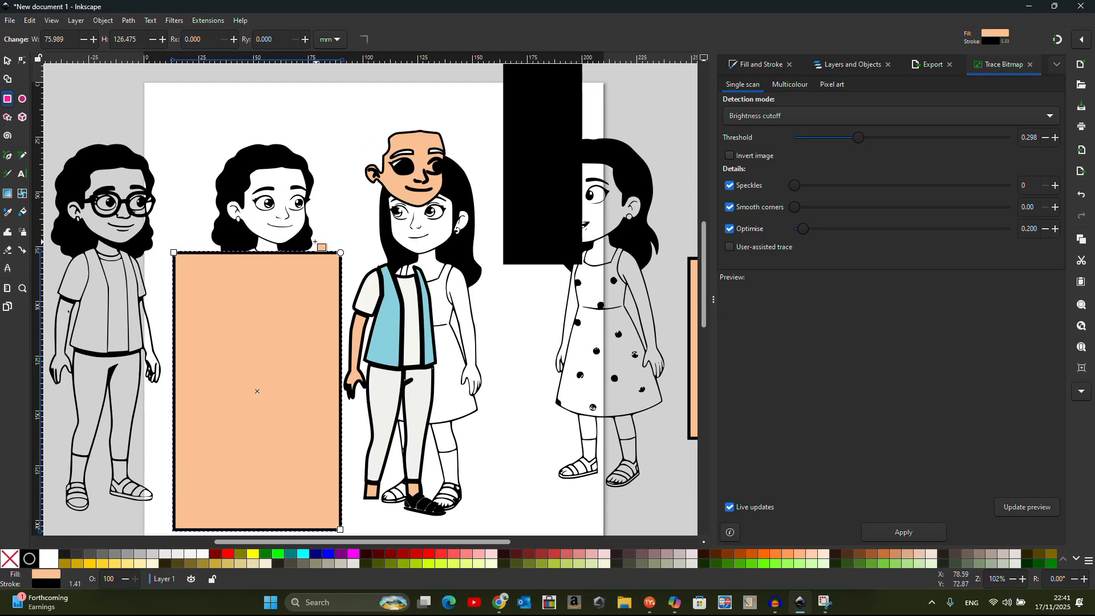
pyautogui.click(8, 61)
pyautogui.keyDown('shift'); pyautogui.click(230, 200); pyautogui.keyUp('shift')
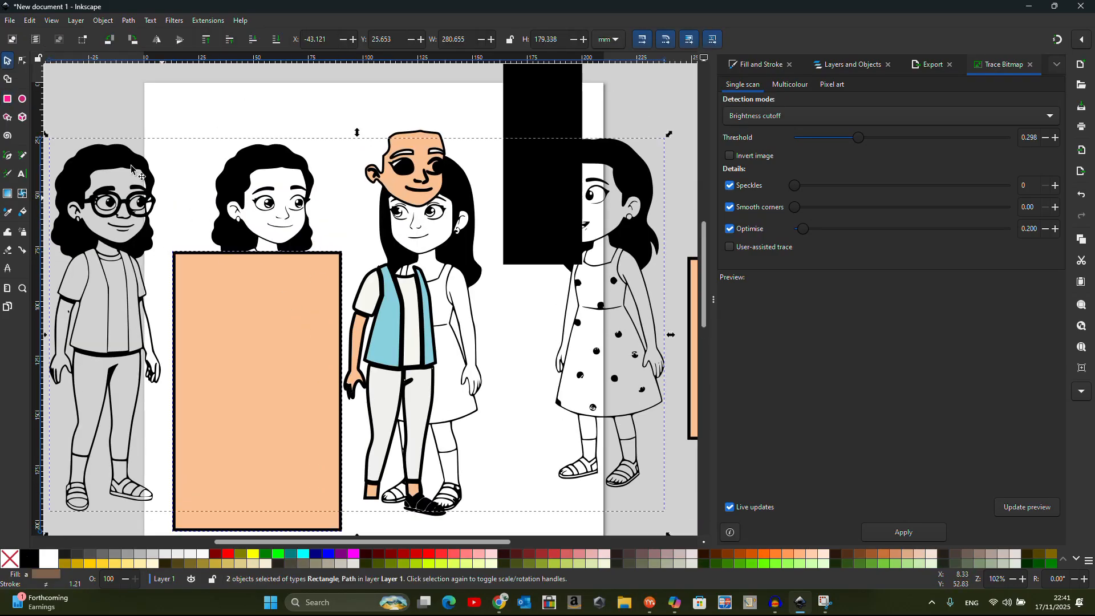
pyautogui.click(129, 20)
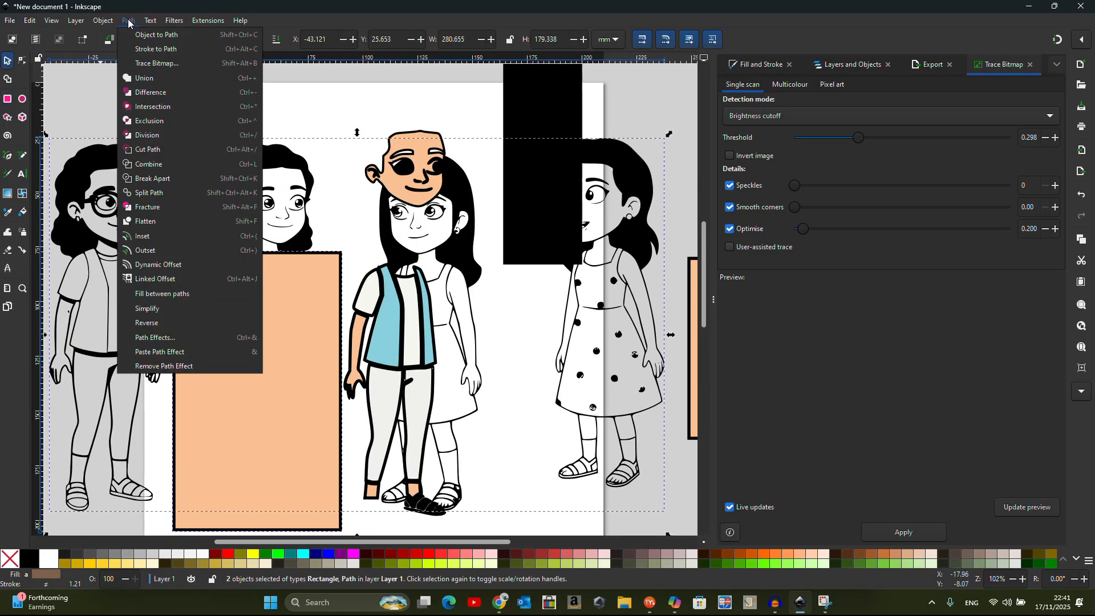
pyautogui.click(158, 91)
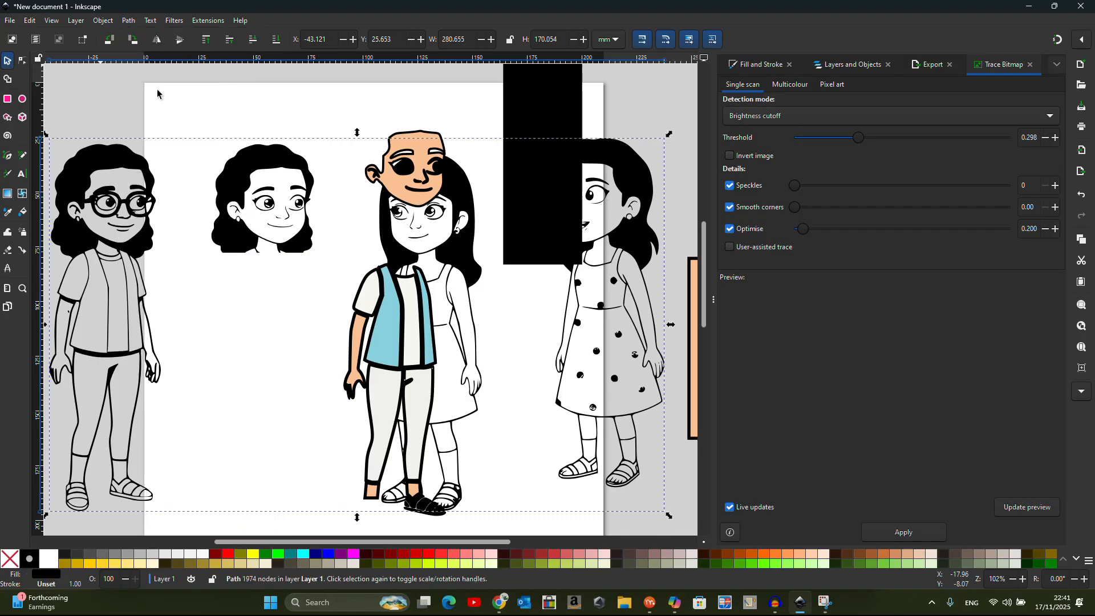
# Move the peach face piece to the page top and inspect the trace's nodes
pyautogui.click(409, 167)
pyautogui.moveTo(409, 167); pyautogui.dragTo(269, 64)
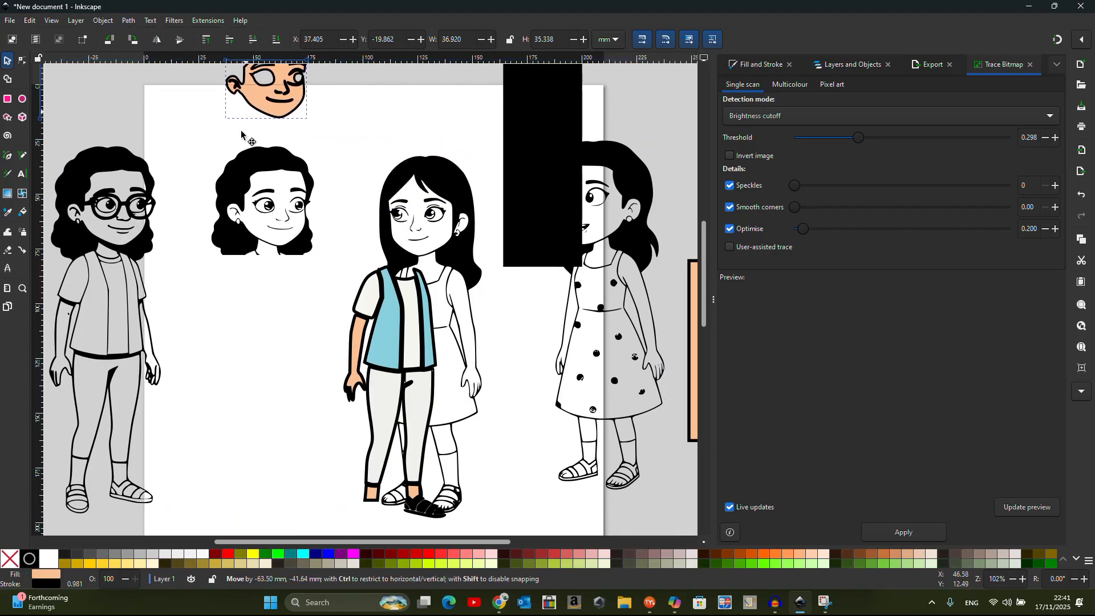
pyautogui.click(254, 168)
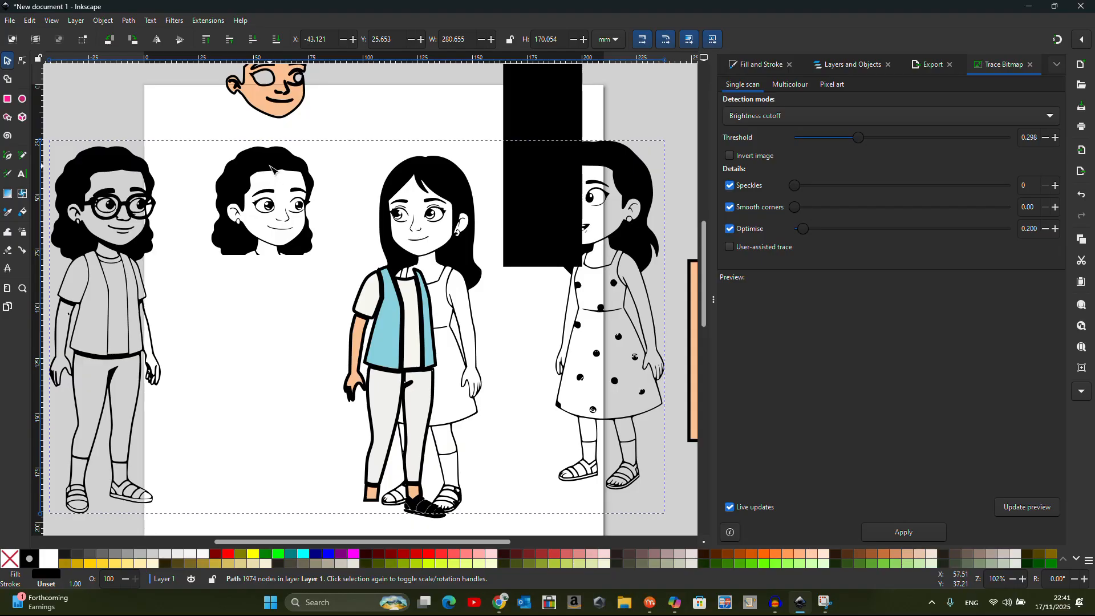
pyautogui.doubleClick(273, 169)
pyautogui.click(281, 328)
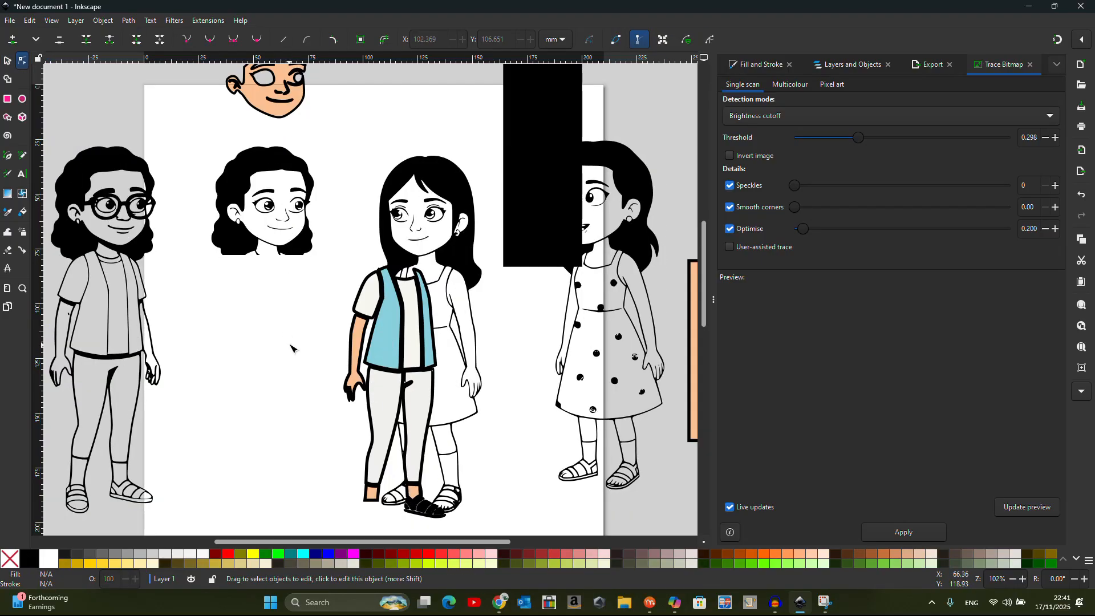
# Bucket-fill the isolated head's hair and skin, and delete the old peach face piece
pyautogui.click(23, 212)
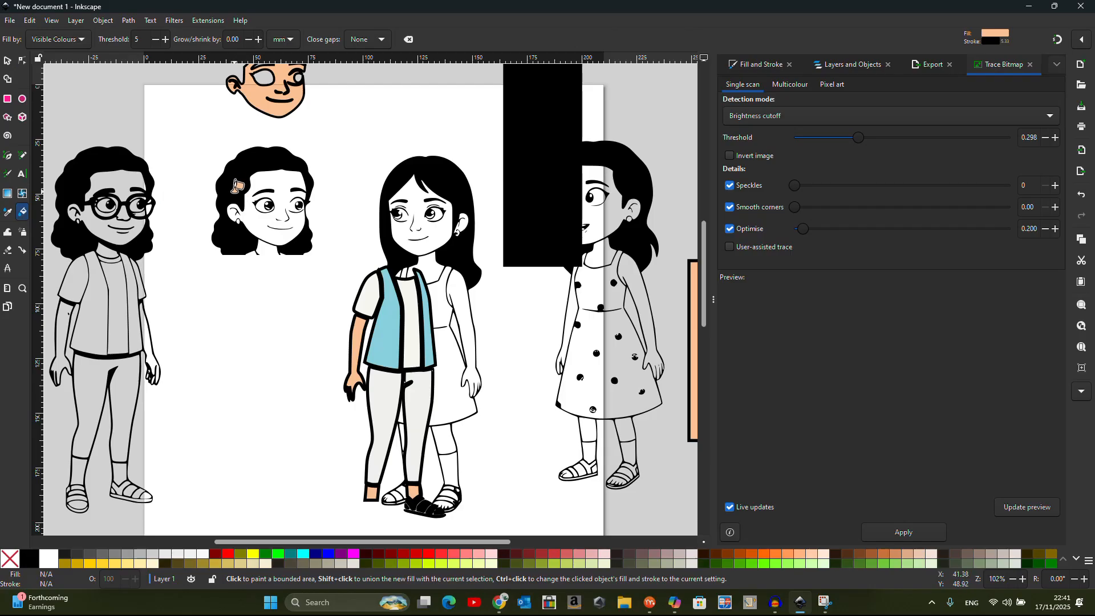
pyautogui.click(233, 188)
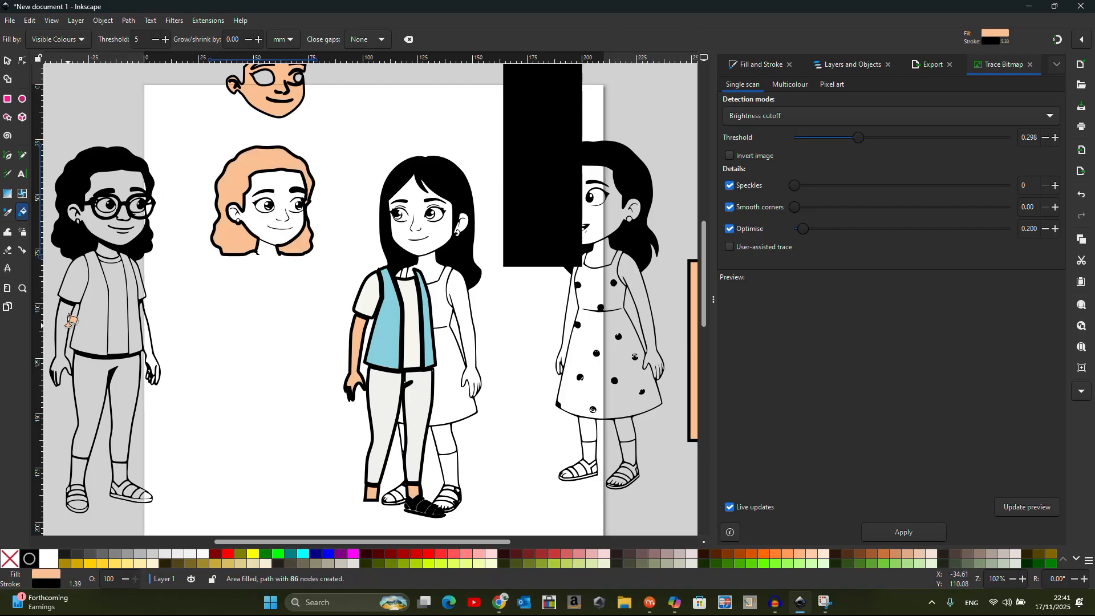
pyautogui.click(265, 179)
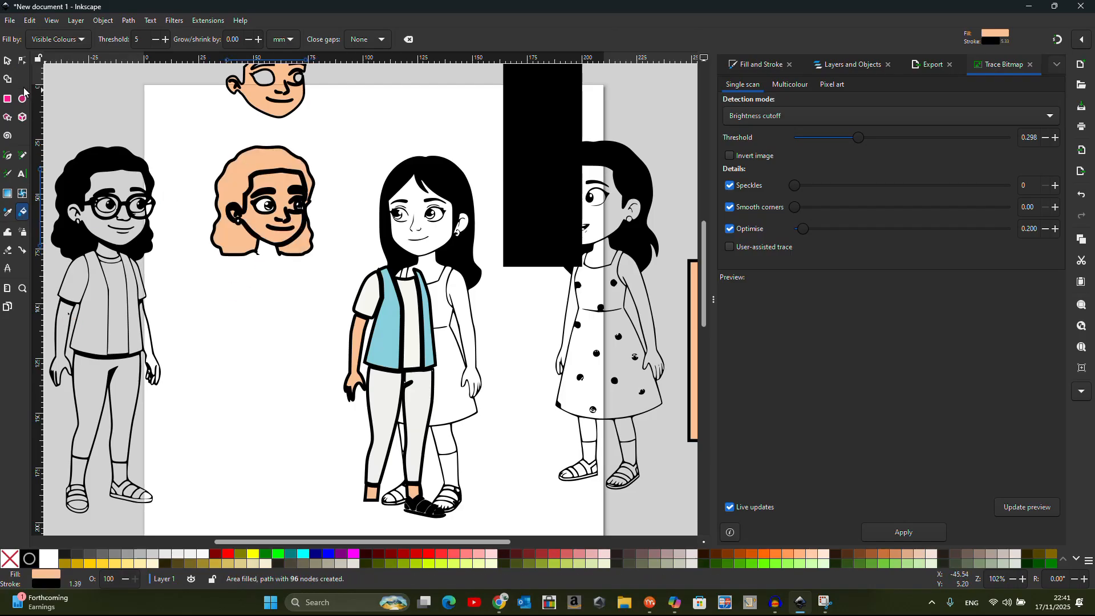
pyautogui.click(8, 61)
pyautogui.click(257, 101)
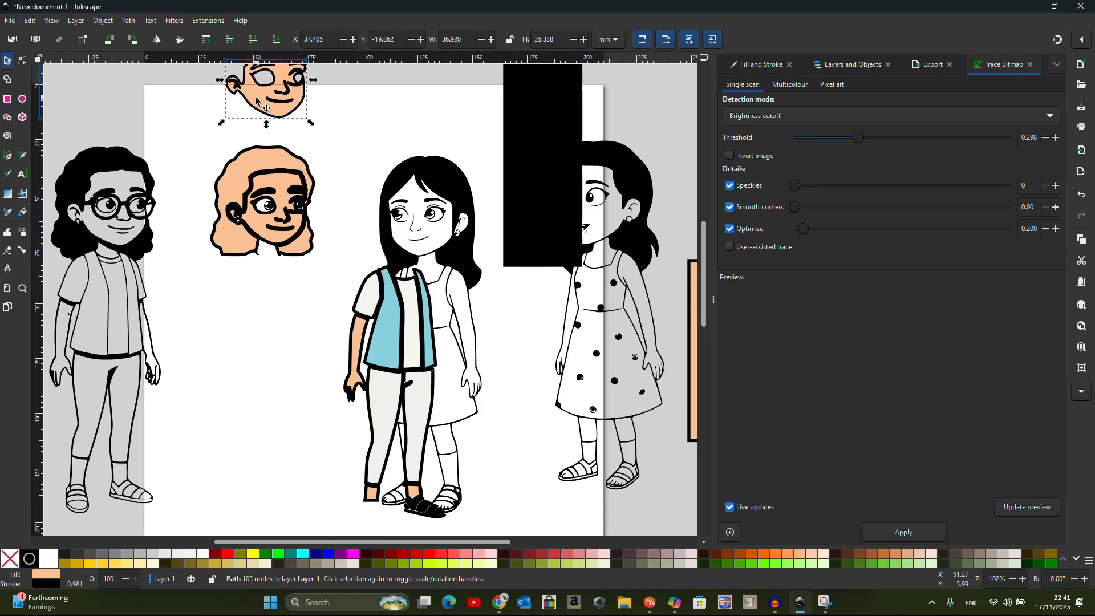
pyautogui.press('Delete')
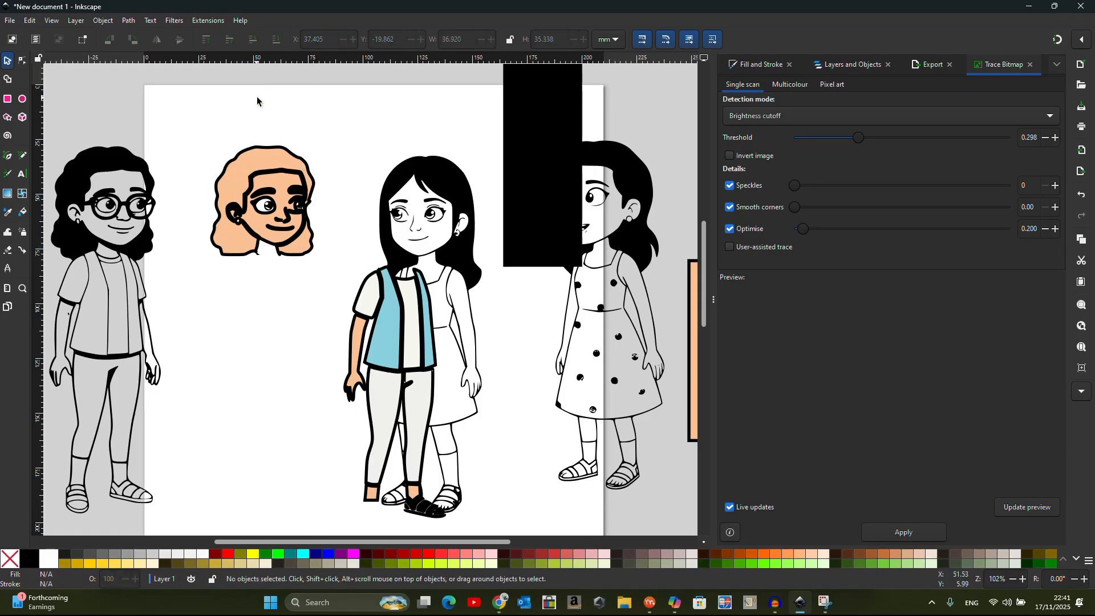
# Make the hair fill black with the Dropper, then node-edit the peach face
pyautogui.click(260, 173)
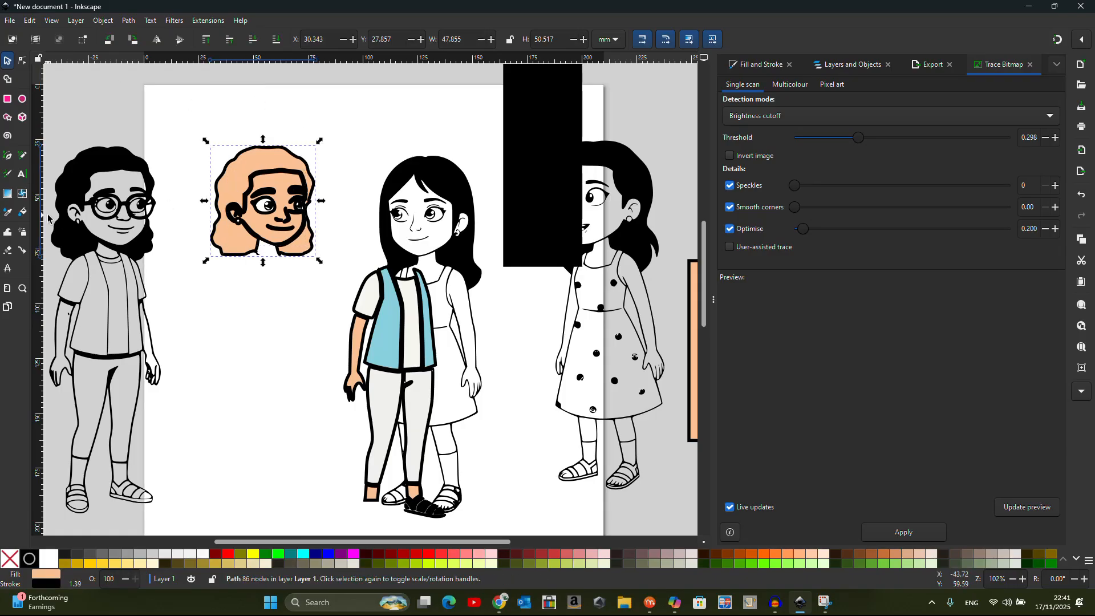
pyautogui.click(7, 212)
pyautogui.click(88, 167)
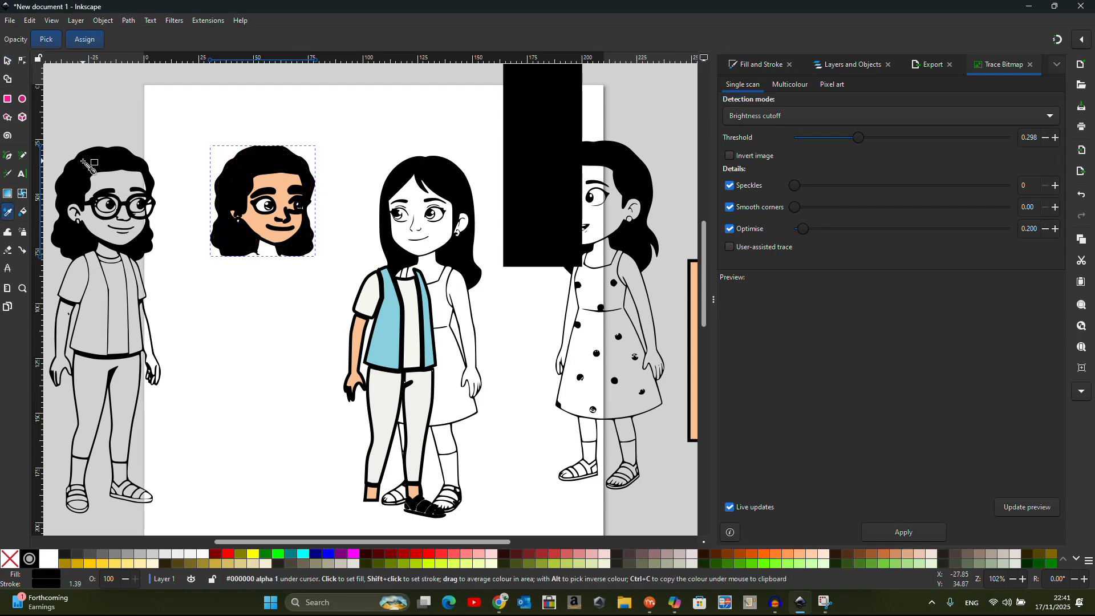
pyautogui.click(7, 62)
pyautogui.hscroll(-4, 391, 218)
pyautogui.scroll(4, 391, 218)
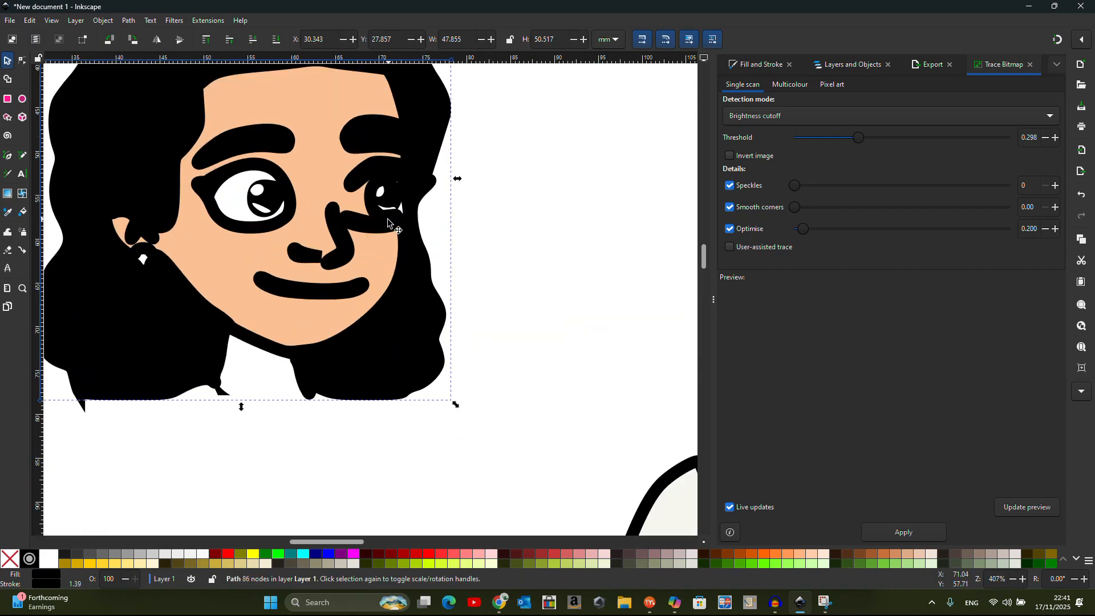
pyautogui.scroll(-2, 351, 231)
pyautogui.doubleClick(317, 216)
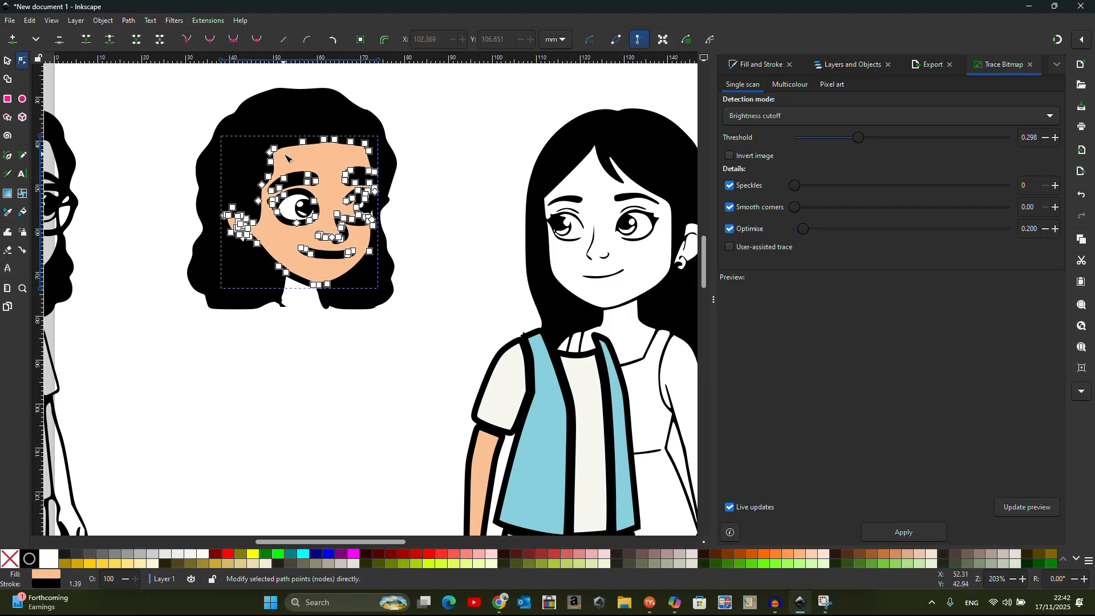
# Set the peach skin shape's stroke width to 0 to remove its outline
pyautogui.click(762, 64)
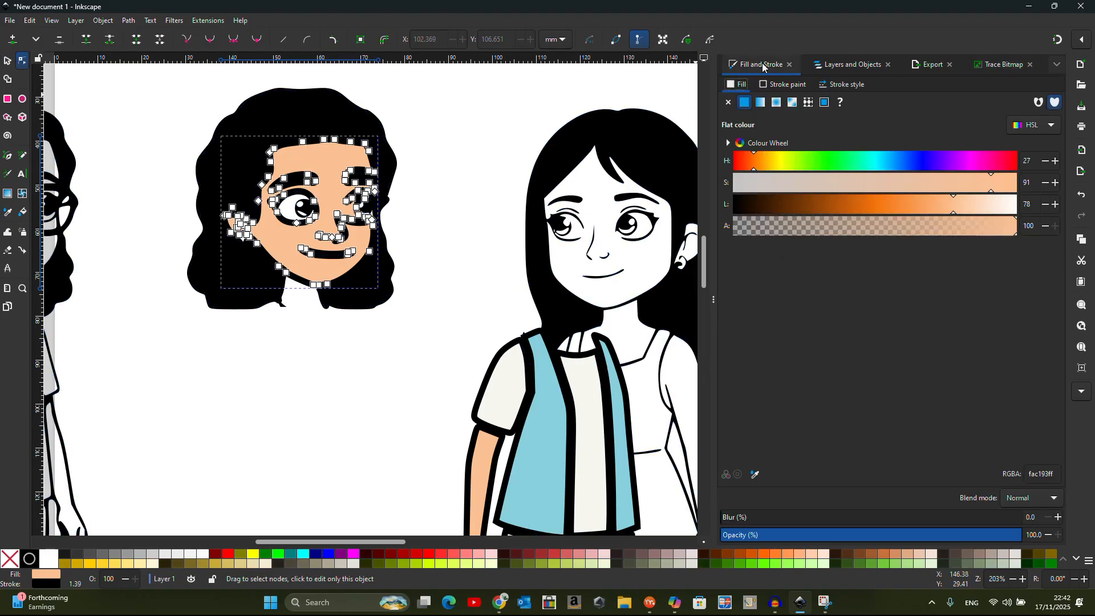
pyautogui.click(844, 86)
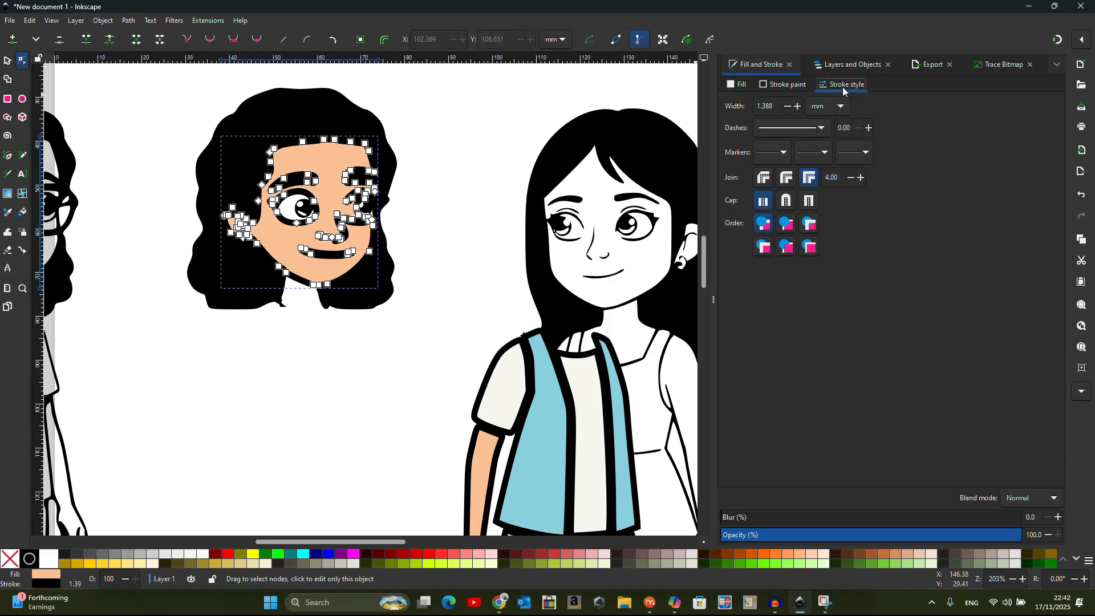
pyautogui.click(786, 105)
pyautogui.click(786, 106)
pyautogui.click(786, 106)
pyautogui.click(786, 105)
pyautogui.click(786, 105)
pyautogui.click(786, 106)
pyautogui.click(786, 105)
pyautogui.click(786, 106)
pyautogui.click(787, 107)
pyautogui.click(788, 107)
pyautogui.click(787, 107)
pyautogui.click(788, 107)
pyautogui.click(787, 106)
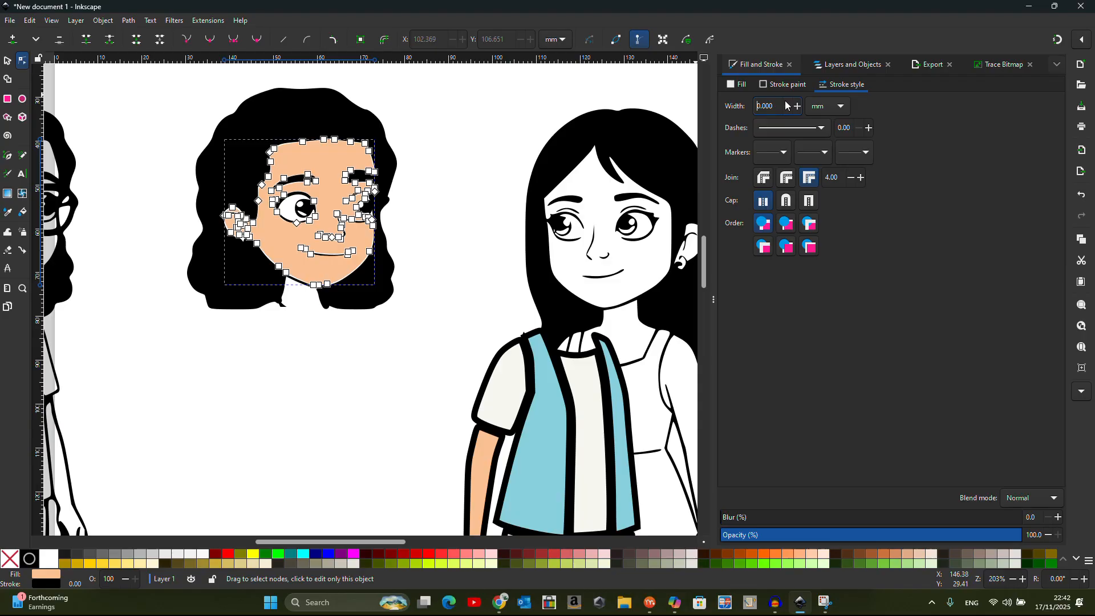
# Delete the eye, brow and mouth nodes from the skin shape
pyautogui.click(6, 66)
pyautogui.click(99, 107)
pyautogui.doubleClick(282, 193)
pyautogui.click(282, 193)
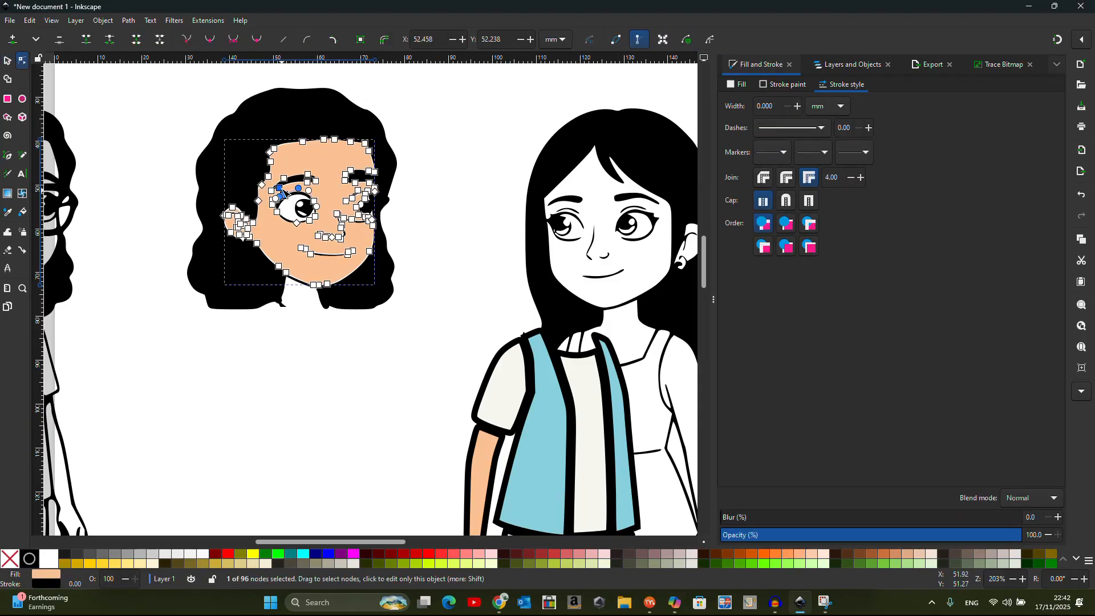
pyautogui.click(270, 186)
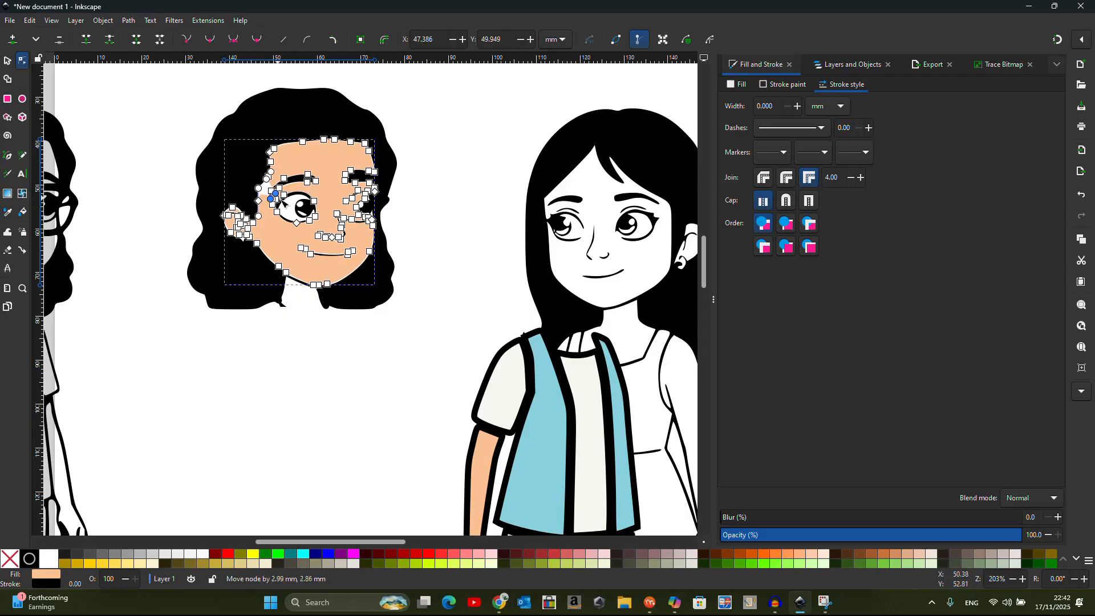
pyautogui.hotkey('ctrl', 'z')
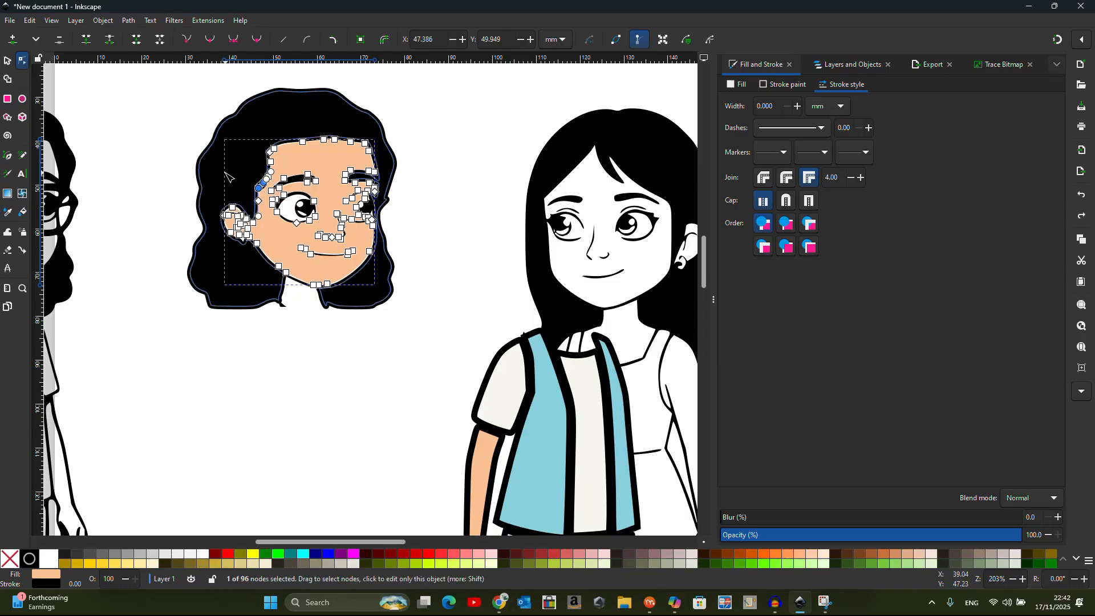
pyautogui.moveTo(291, 164)
pyautogui.mouseDown()
pyautogui.moveTo(366, 264)
pyautogui.moveTo(324, 234)
pyautogui.moveTo(276, 159)
pyautogui.mouseUp()
pyautogui.press('Delete')
pyautogui.press('Delete')
pyautogui.moveTo(337, 236); pyautogui.dragTo(365, 240)
pyautogui.press('Delete')
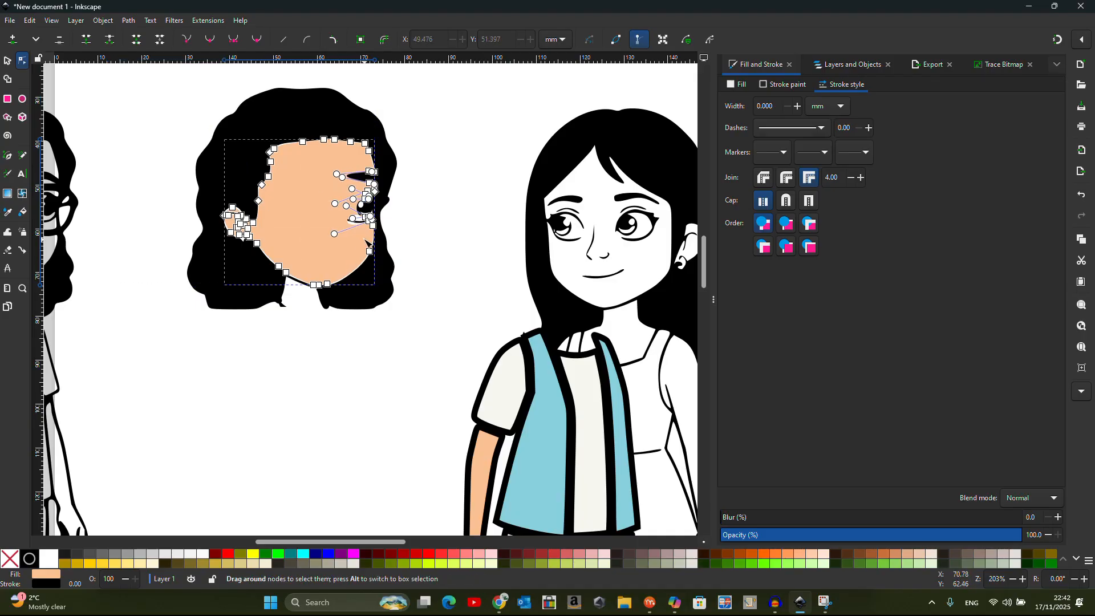
pyautogui.moveTo(348, 165); pyautogui.dragTo(372, 241)
pyautogui.press('Delete')
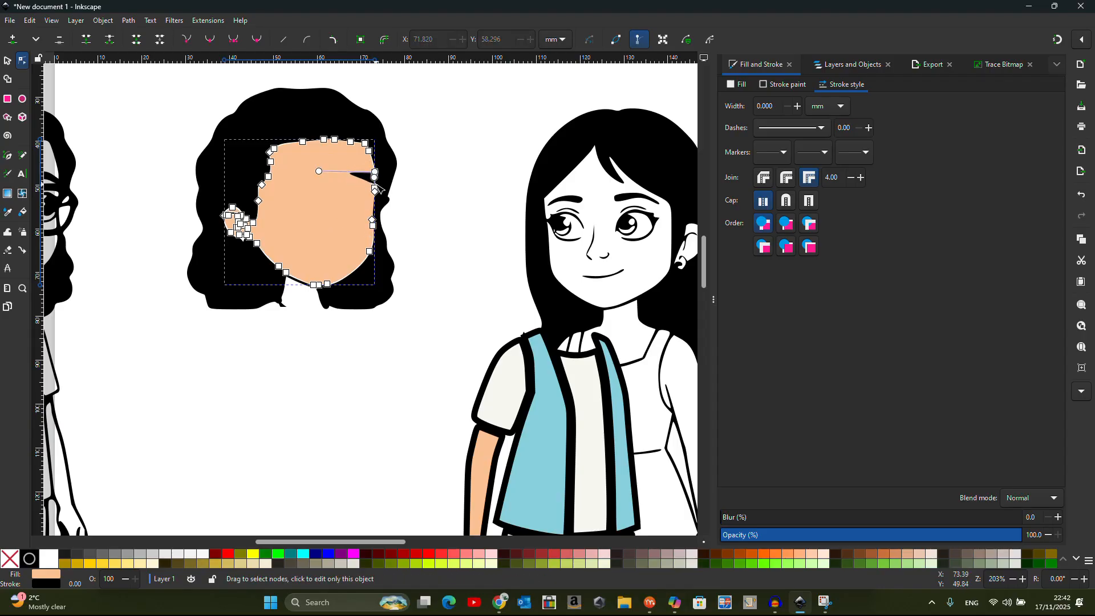
# Delete the leftover stray node on the face's right edge
pyautogui.click(454, 176)
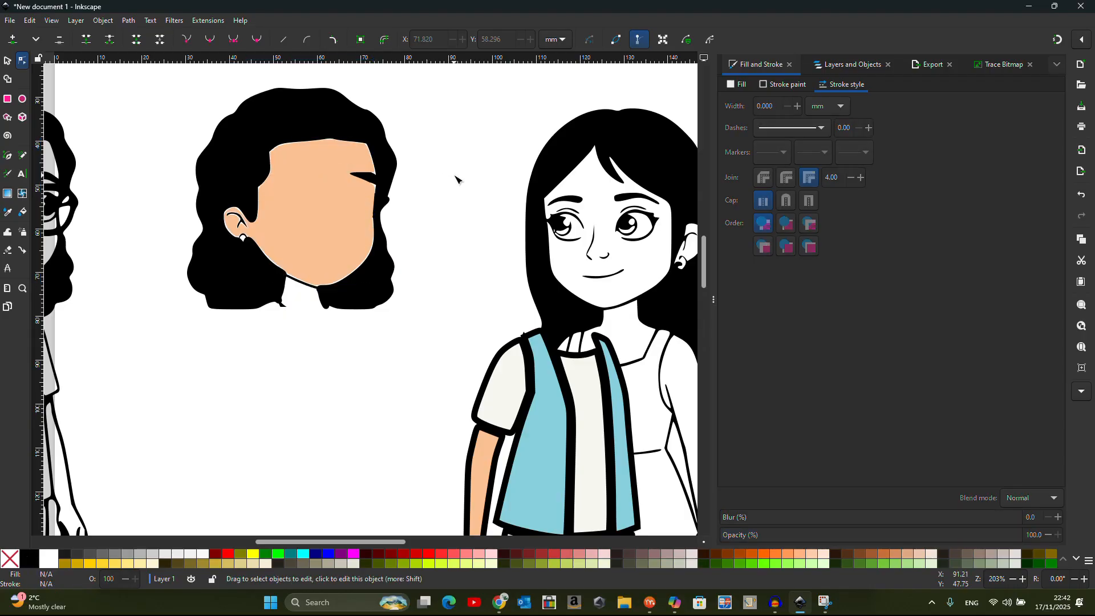
pyautogui.click(353, 170)
pyautogui.click(375, 173)
pyautogui.press('Delete')
pyautogui.click(434, 179)
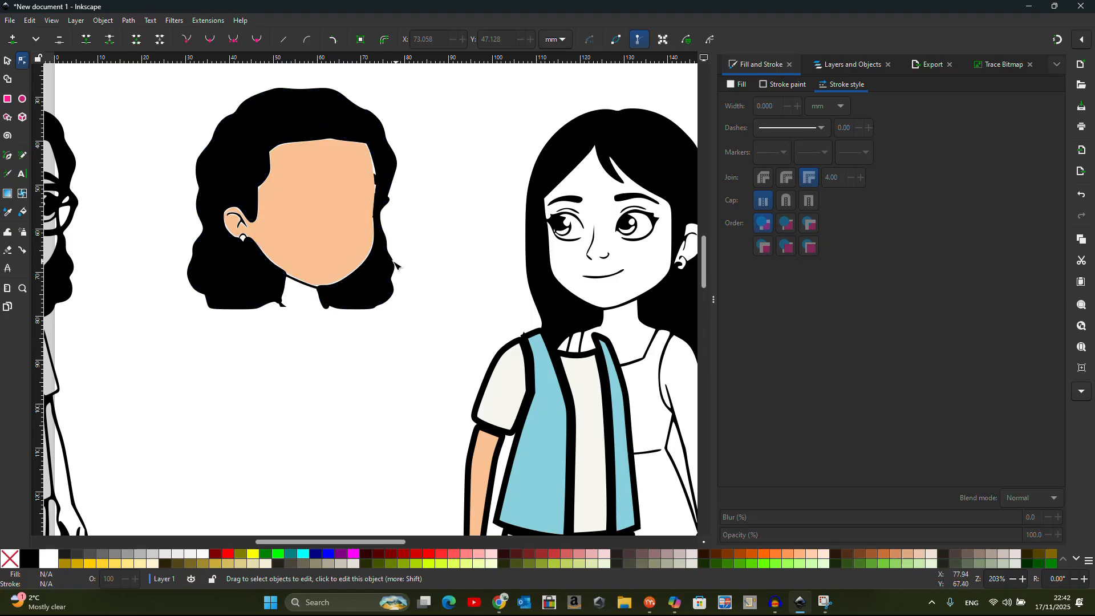
# Delete the traced line drawing and the tall black rectangle beside the figure
pyautogui.scroll(-2, 299, 248)
pyautogui.press('s')
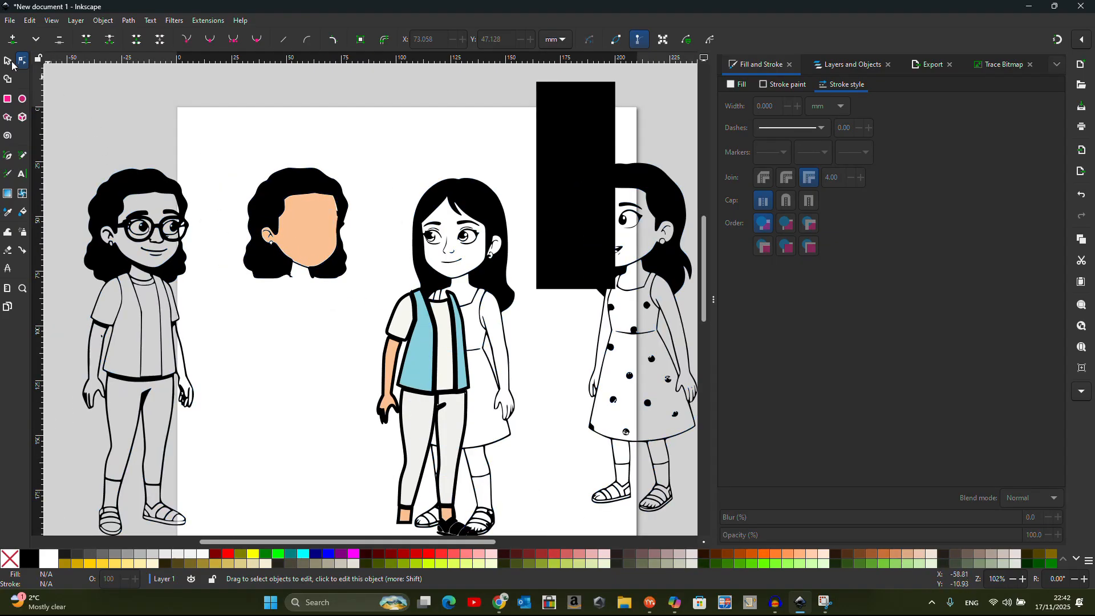
pyautogui.click(497, 299)
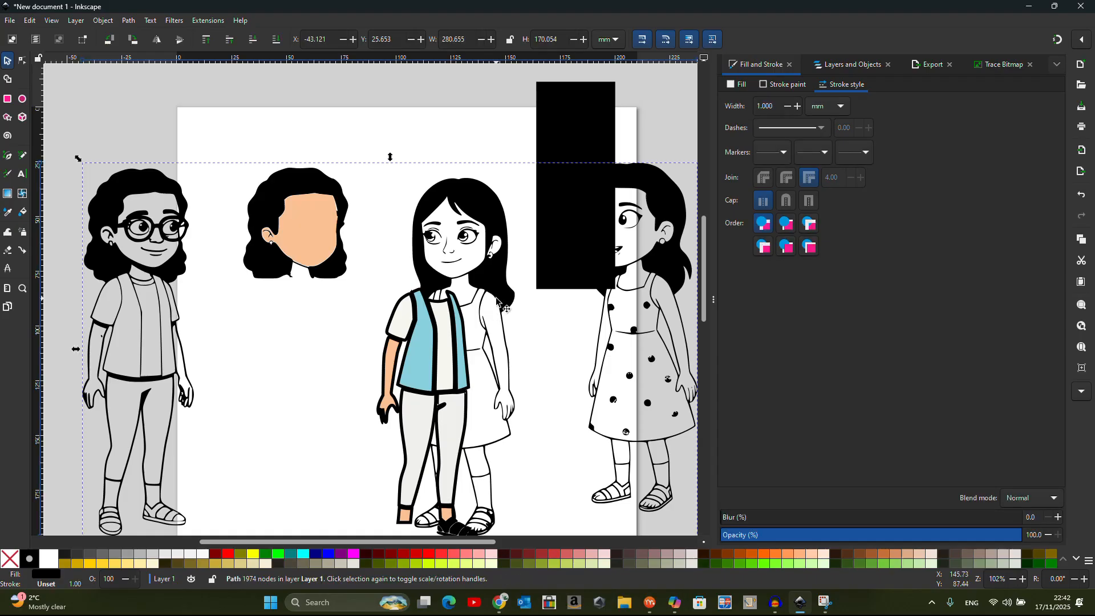
pyautogui.press('Delete')
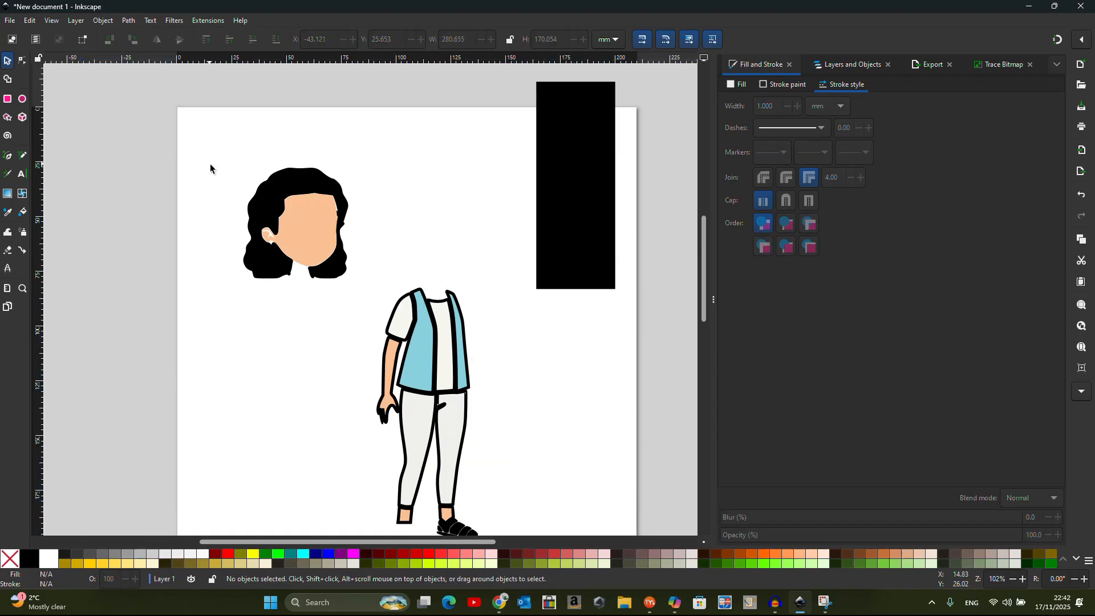
pyautogui.click(568, 192)
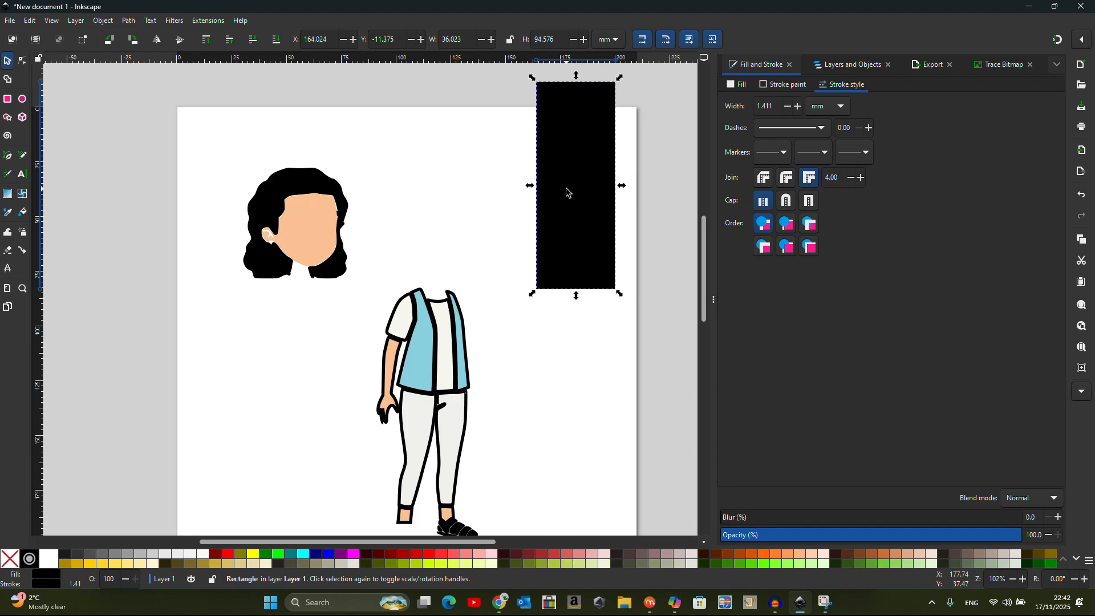
pyautogui.press('Delete')
pyautogui.keyDown('ctrl'); pyautogui.scroll(-1, 486, 183); pyautogui.keyUp('ctrl')
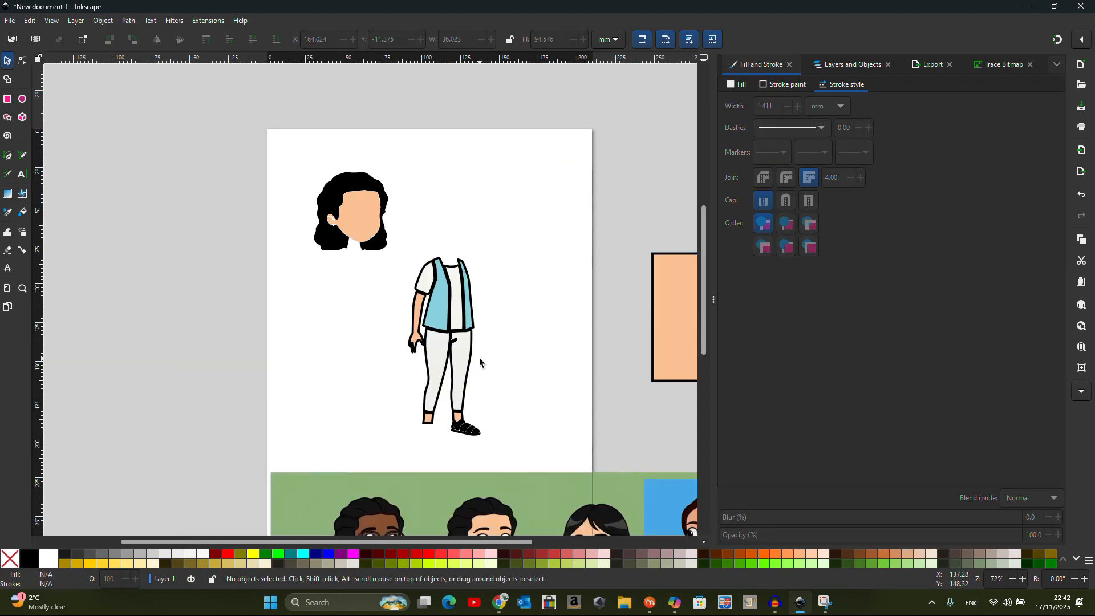
pyautogui.keyDown('ctrl'); pyautogui.scroll(5, 460, 359); pyautogui.keyUp('ctrl')
pyautogui.doubleClick(447, 261)
# Delete the pocket nodes and a leftover node on the right trouser leg
pyautogui.moveTo(457, 275); pyautogui.dragTo(421, 238)
pyautogui.press('Delete')
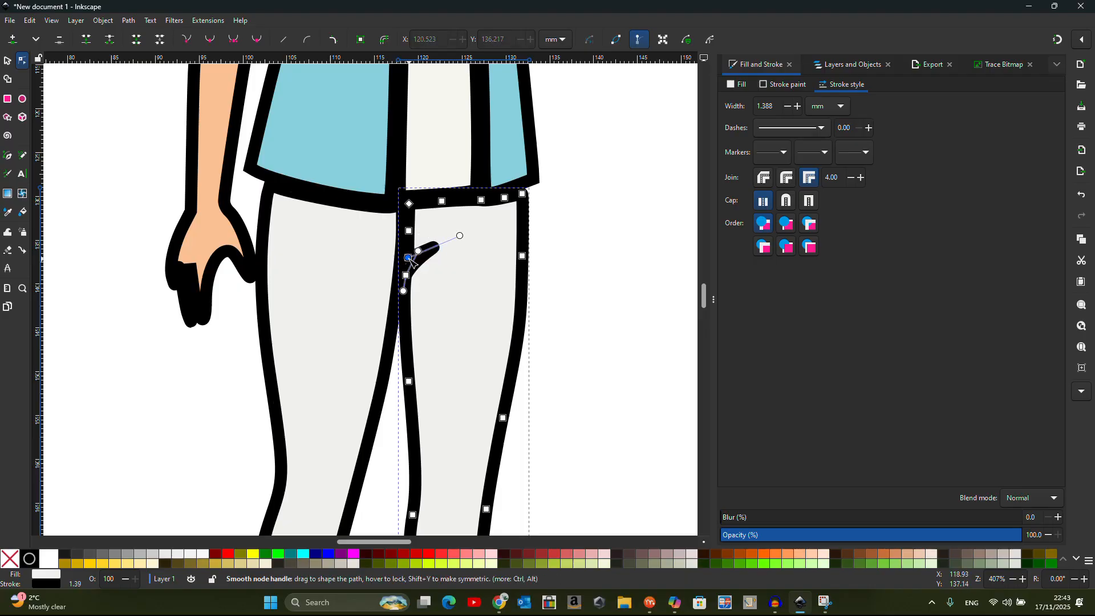
pyautogui.click(409, 275)
pyautogui.press('Delete')
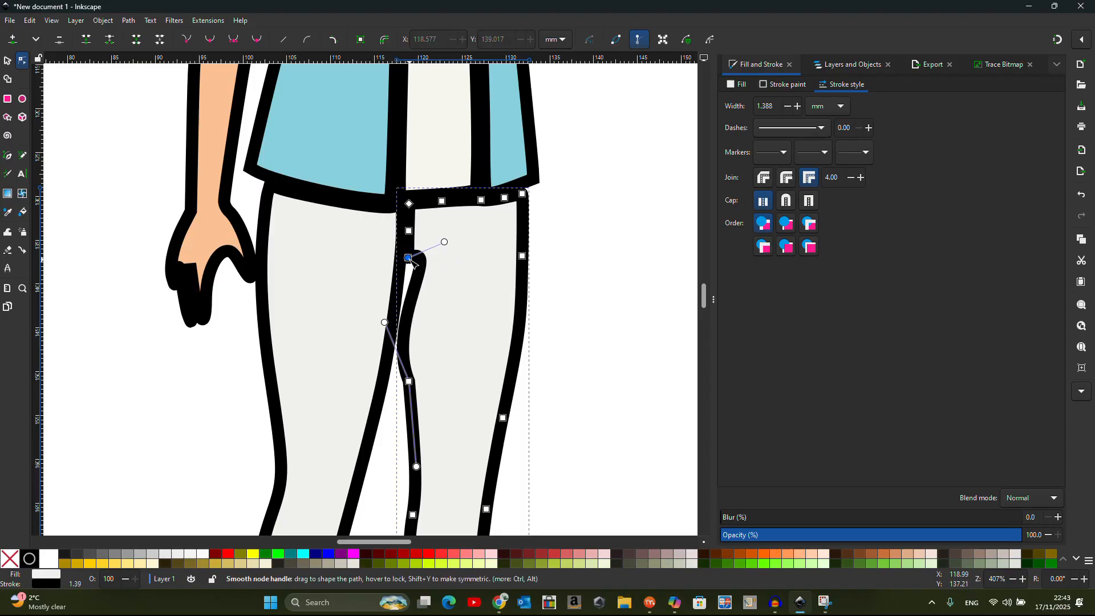
# Reshape the leg's inner crease into a longer, smoother curve
pyautogui.moveTo(445, 242); pyautogui.dragTo(409, 281)
pyautogui.moveTo(385, 322); pyautogui.dragTo(406, 317)
pyautogui.scroll(-3, 330, 245)
pyautogui.scroll(-1, 556, 308)
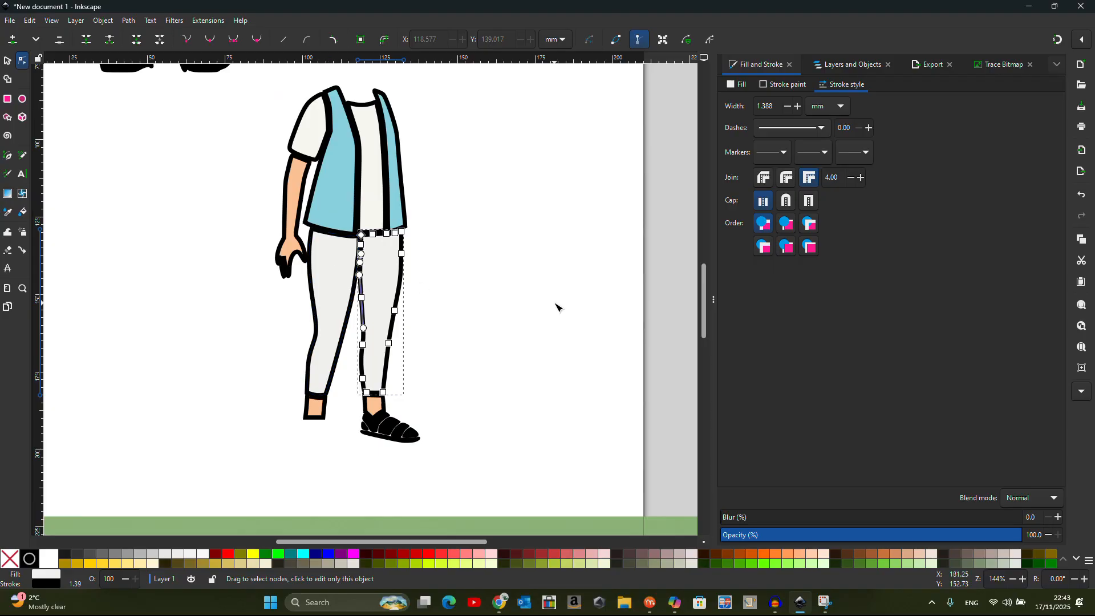
pyautogui.click(556, 309)
# Recolour the black sandal strap with the dropper, sampling brown and then the ankle's skin tone
pyautogui.scroll(-2, 412, 331)
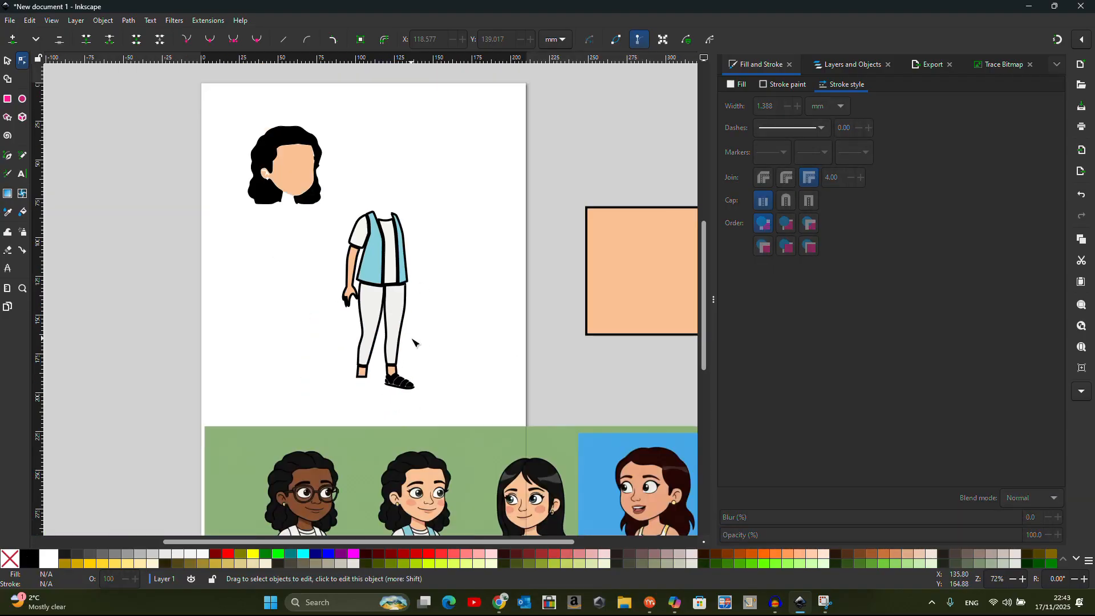
pyautogui.scroll(3, 408, 423)
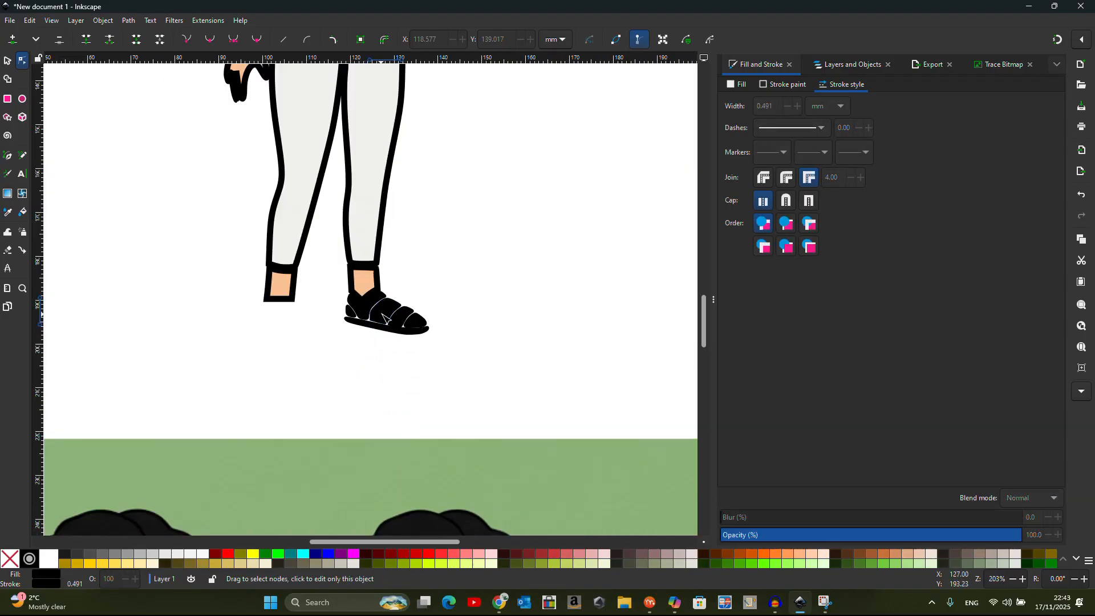
pyautogui.click(383, 318)
pyautogui.scroll(-3, 406, 271)
pyautogui.scroll(-3, 406, 271)
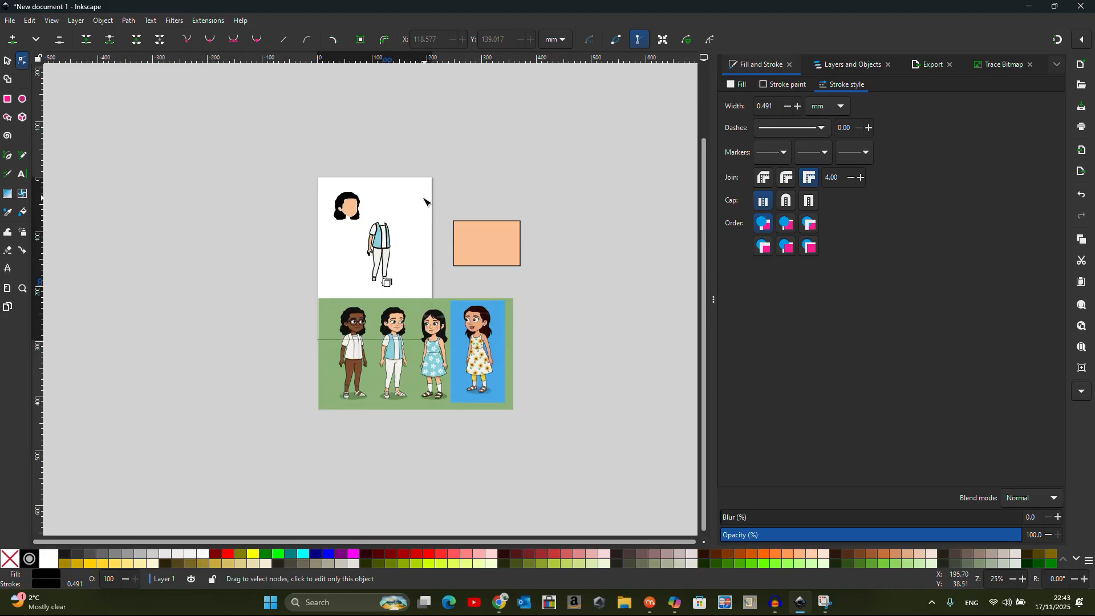
pyautogui.scroll(3, 428, 203)
pyautogui.click(8, 213)
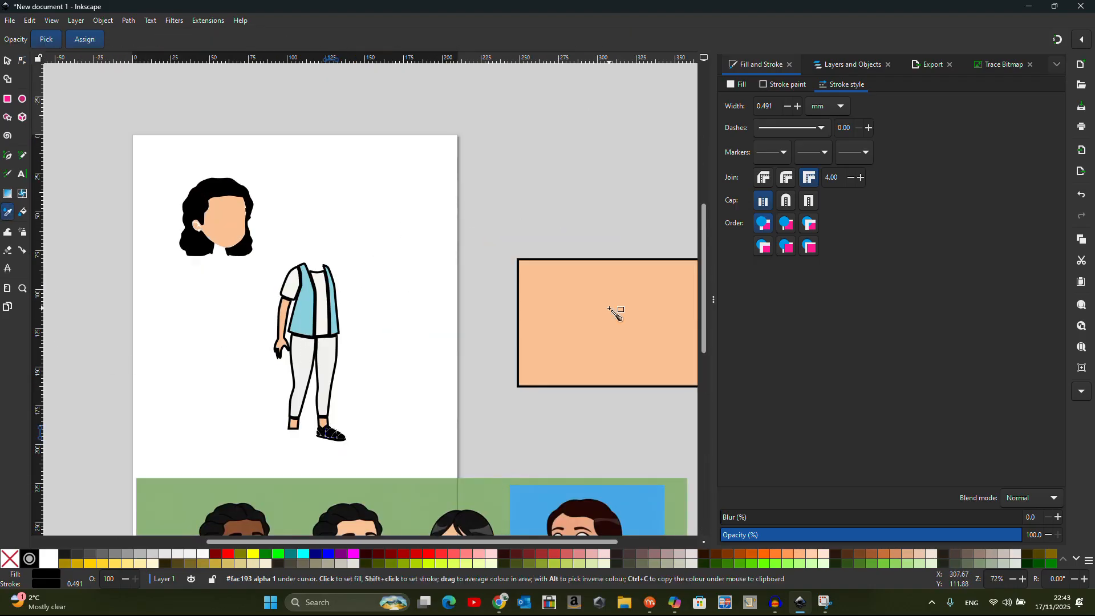
pyautogui.scroll(-2, 614, 310)
pyautogui.click(432, 496)
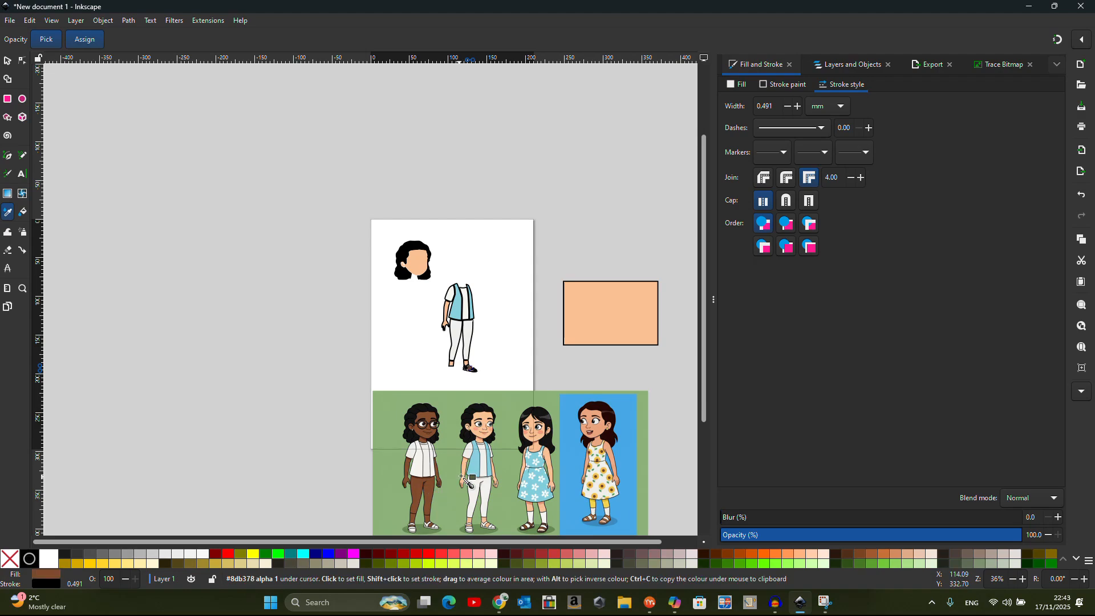
pyautogui.scroll(7, 473, 371)
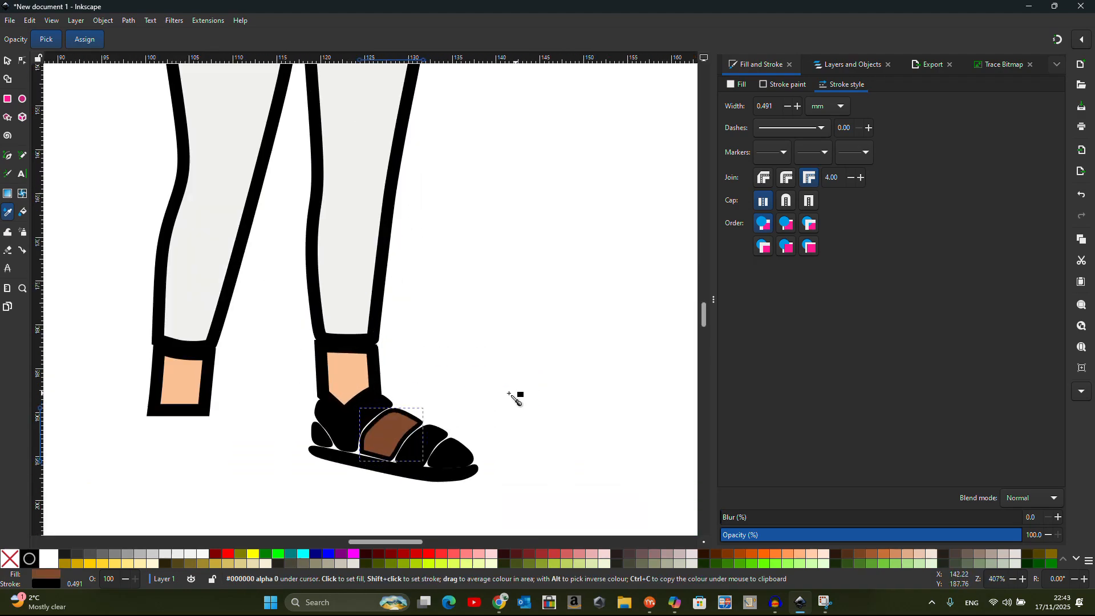
pyautogui.click(349, 368)
# Fill the sandal's black toe piece with the skin colour using the dropper
pyautogui.click(8, 61)
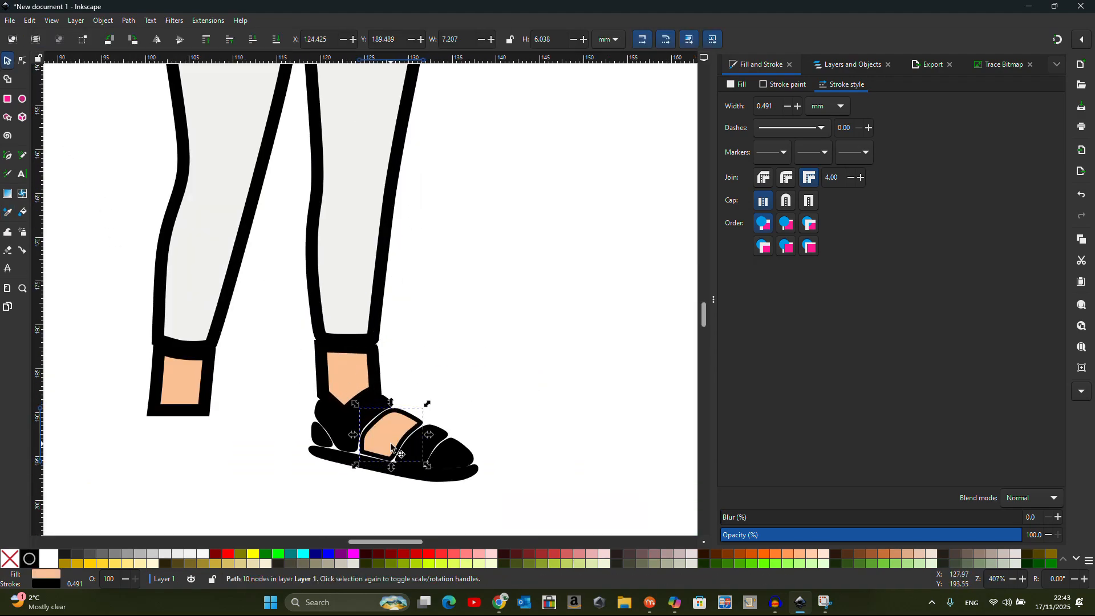
pyautogui.click(459, 459)
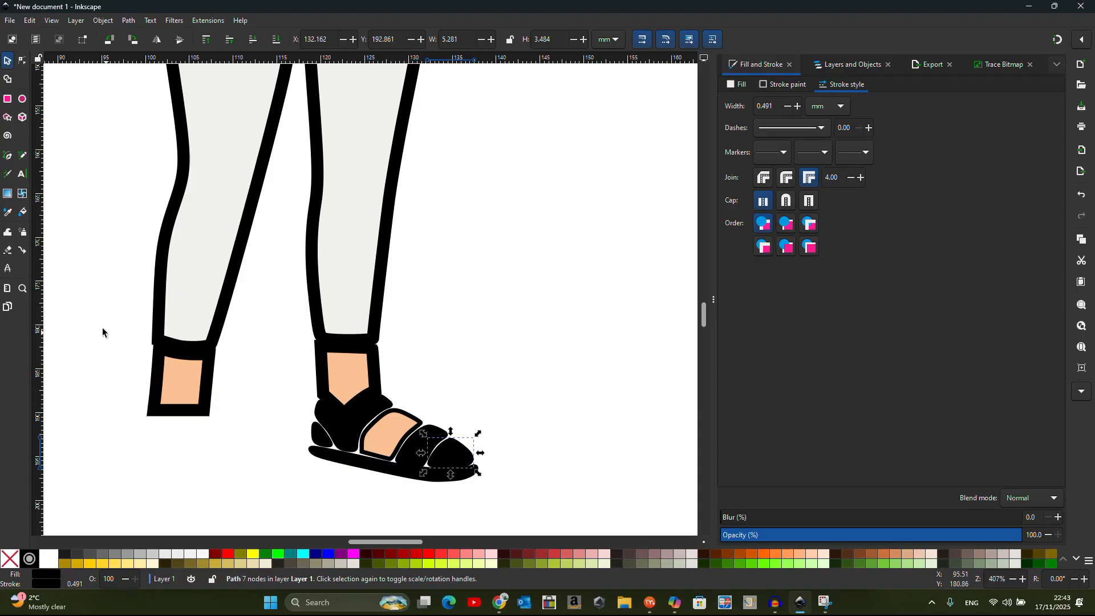
pyautogui.click(8, 213)
pyautogui.click(183, 380)
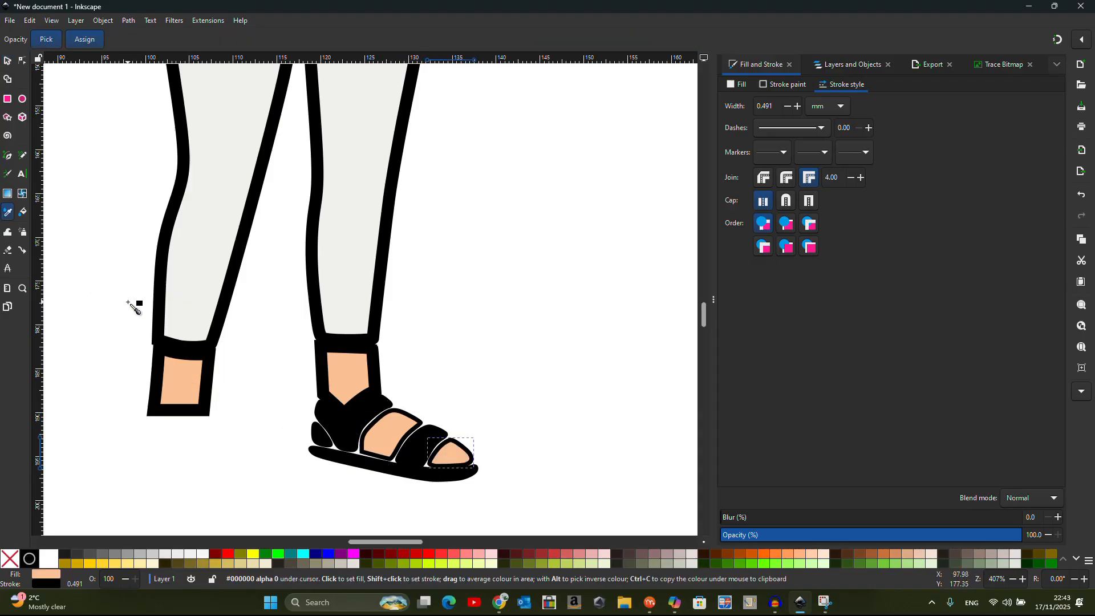
# Colour the remaining straps #552200 dark brown and apply a palette colour to the sole
pyautogui.click(7, 62)
pyautogui.keyDown('shift'); pyautogui.click(345, 419); pyautogui.keyUp('shift')
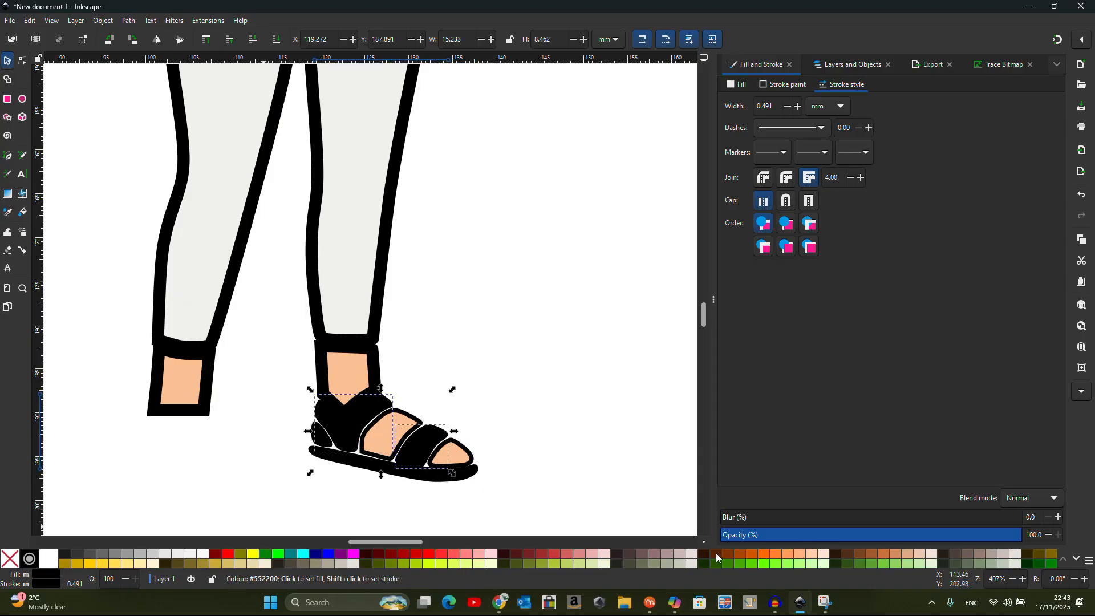
pyautogui.click(719, 556)
pyautogui.click(380, 464)
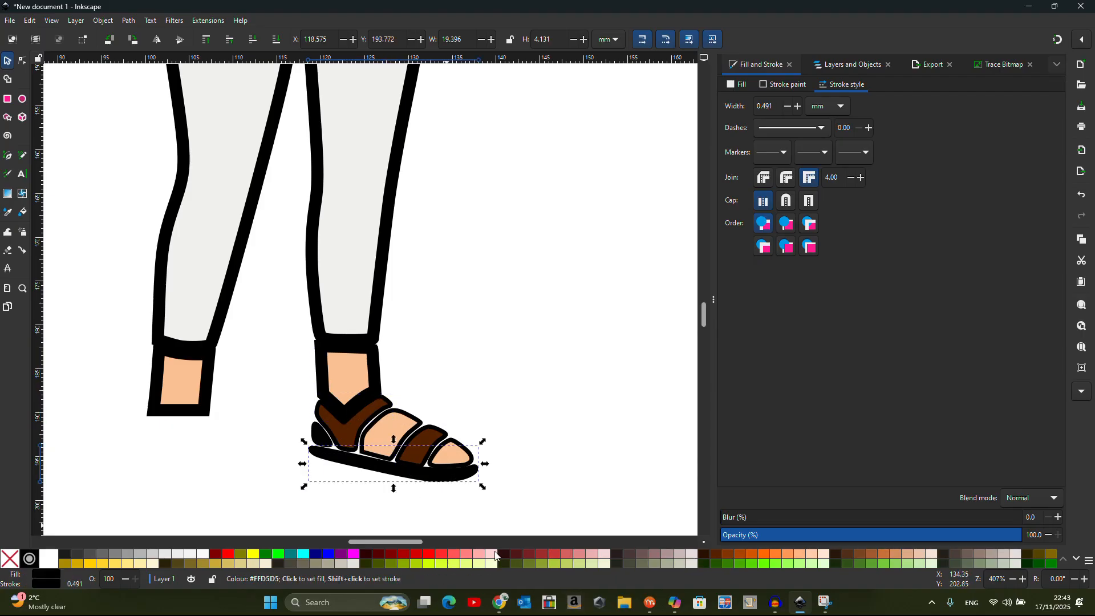
pyautogui.click(482, 565)
pyautogui.click(539, 434)
pyautogui.scroll(-1, 433, 415)
pyautogui.scroll(-3, 433, 414)
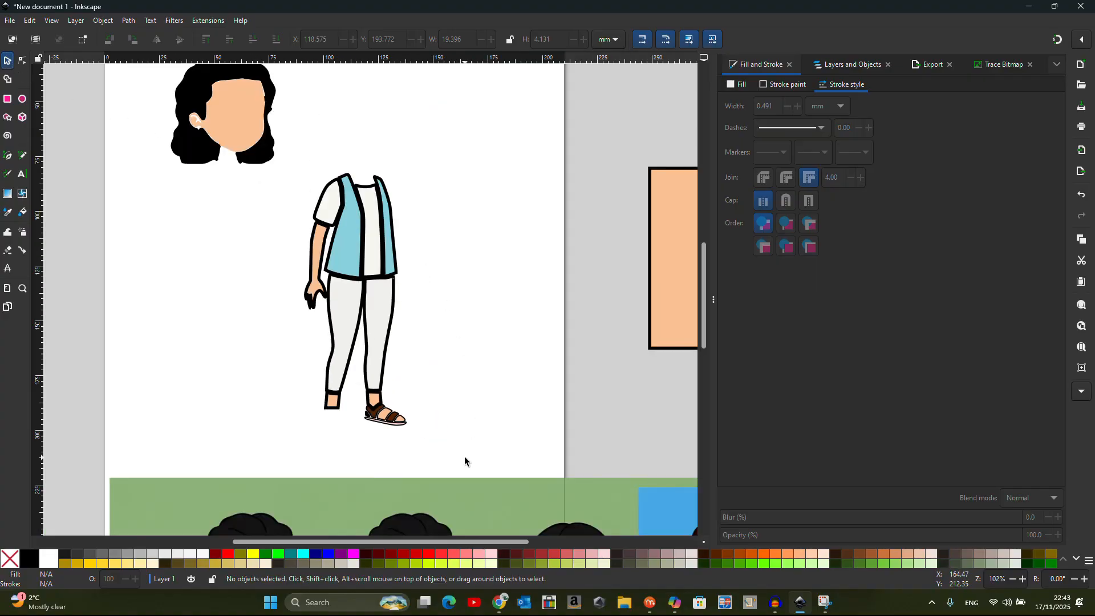
# Select all the body parts and set their stroke width to 4 pt
pyautogui.moveTo(496, 462); pyautogui.dragTo(280, 144)
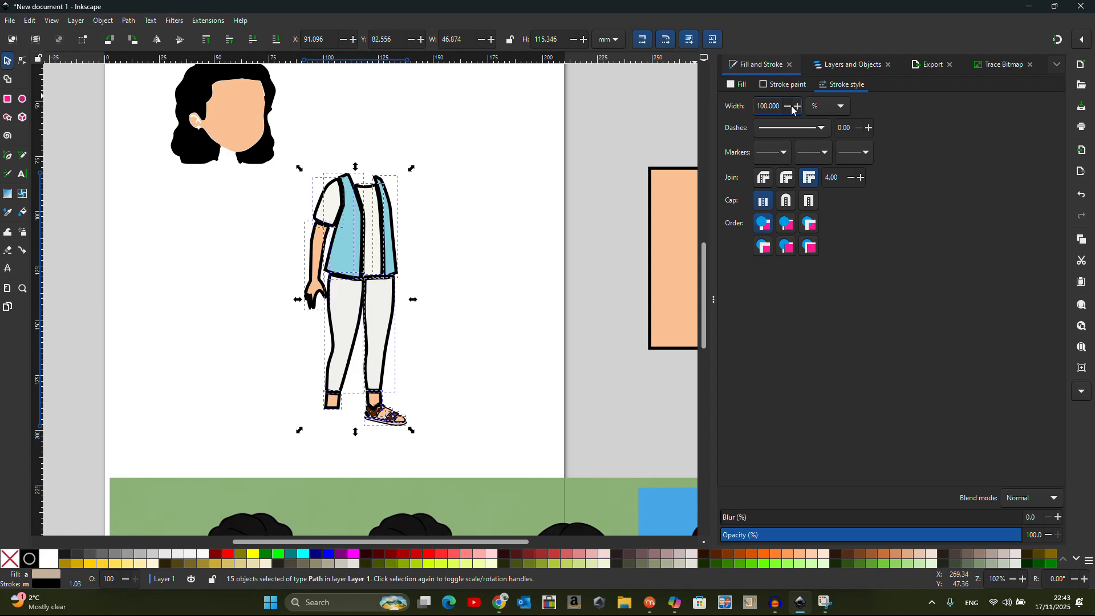
pyautogui.click(831, 109)
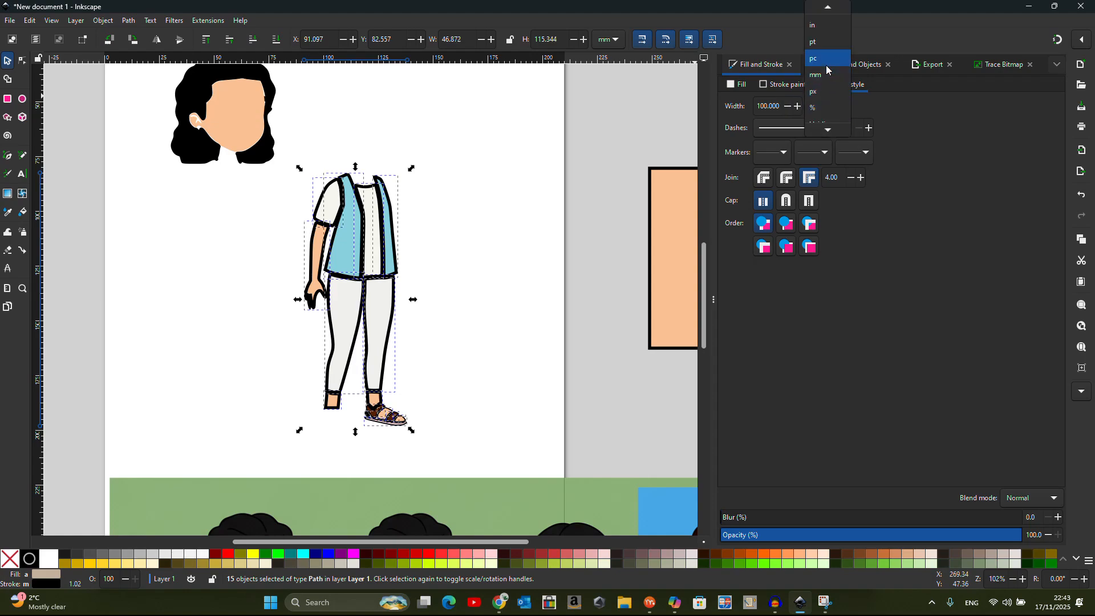
pyautogui.click(824, 43)
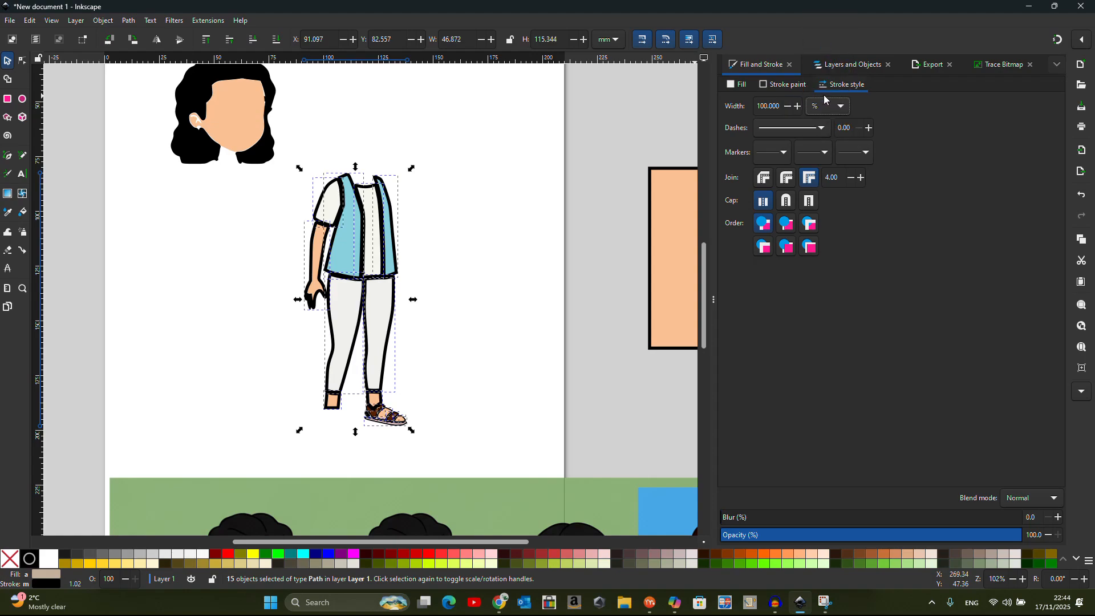
pyautogui.click(827, 101)
pyautogui.click(824, 42)
pyautogui.click(783, 105)
pyautogui.moveTo(783, 105); pyautogui.dragTo(724, 101)
pyautogui.write('4')
pyautogui.press('Return')
# Reduce the body outlines' stroke width to 2.7 pt
pyautogui.click(790, 106)
pyautogui.click(790, 107)
pyautogui.click(789, 107)
pyautogui.click(789, 107)
pyautogui.click(790, 107)
pyautogui.click(790, 106)
pyautogui.click(790, 107)
pyautogui.click(789, 106)
pyautogui.click(789, 107)
pyautogui.click(790, 107)
pyautogui.click(790, 107)
pyautogui.click(789, 107)
pyautogui.click(790, 107)
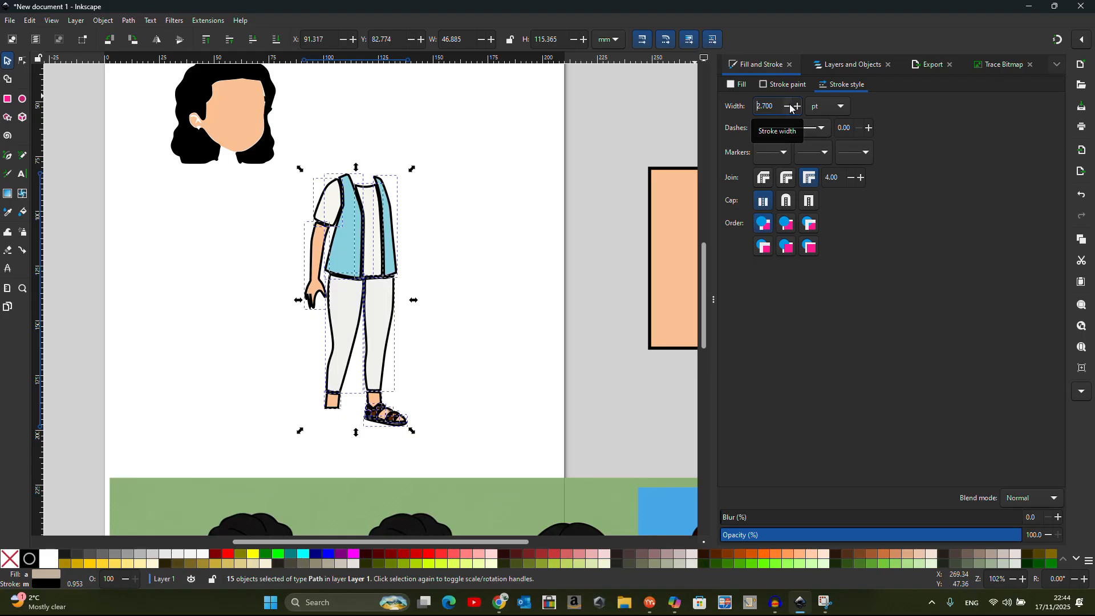
pyautogui.scroll(2, 336, 318)
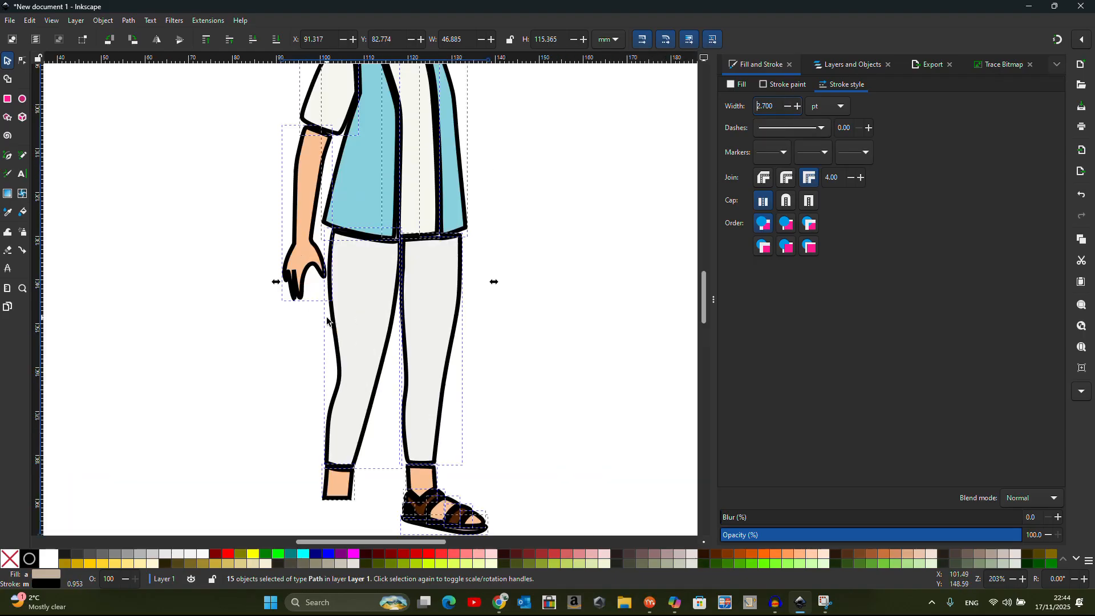
pyautogui.scroll(-3, 372, 309)
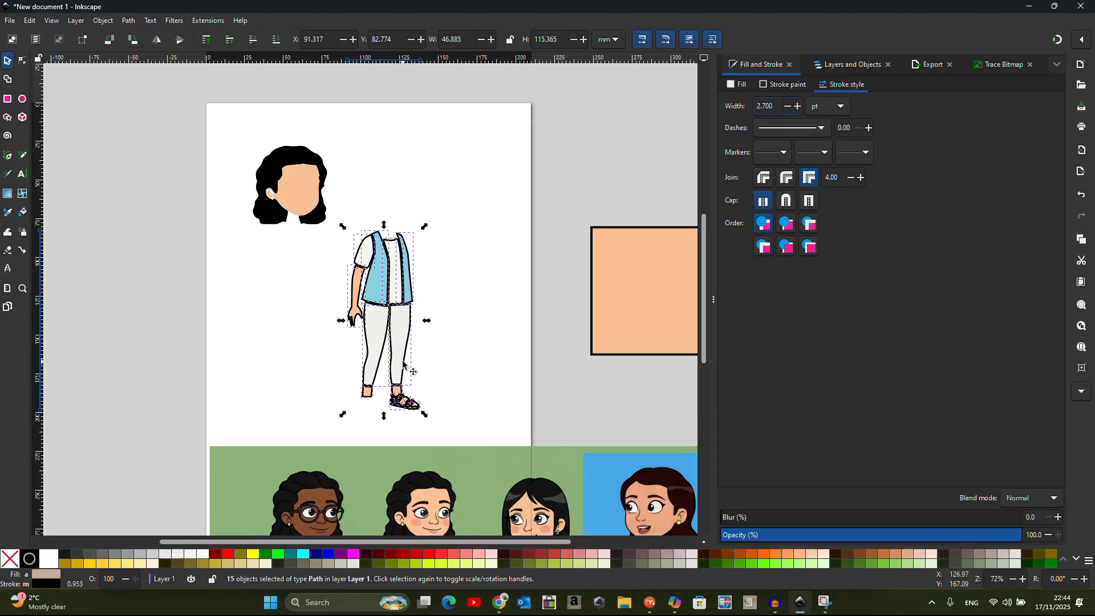
pyautogui.click(242, 121)
# Set the hair and face stroke width to 2.7 pt
pyautogui.moveTo(242, 121); pyautogui.dragTo(346, 262)
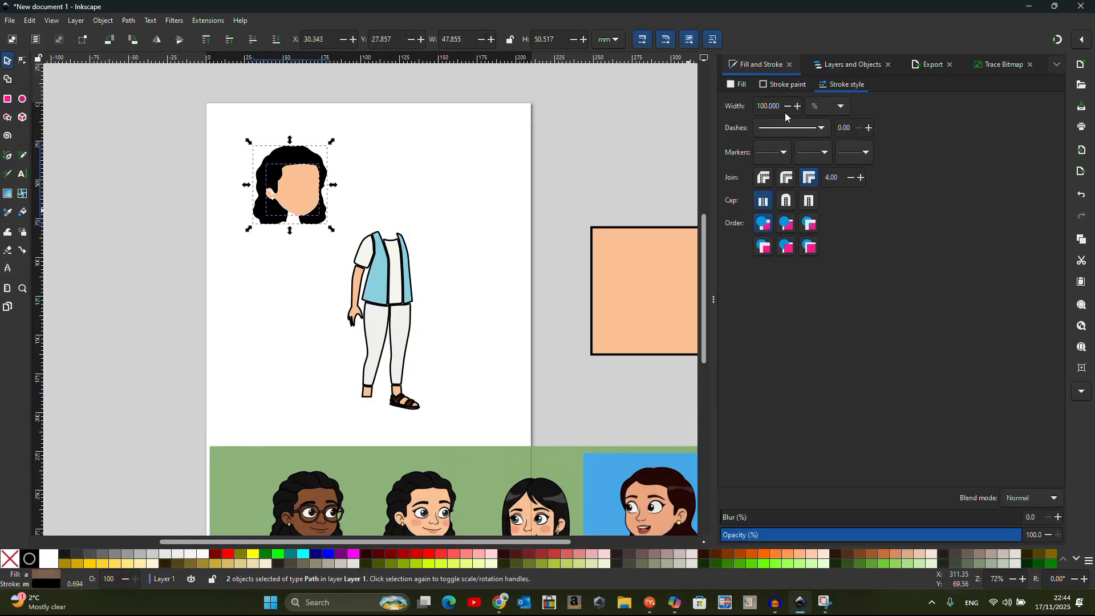
pyautogui.click(840, 106)
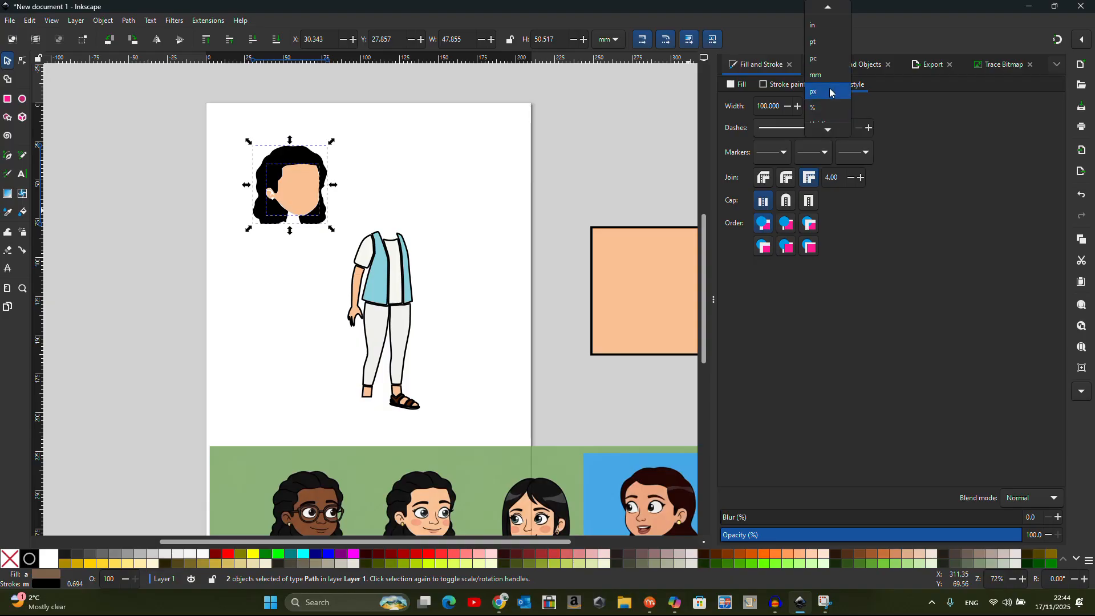
pyautogui.click(823, 41)
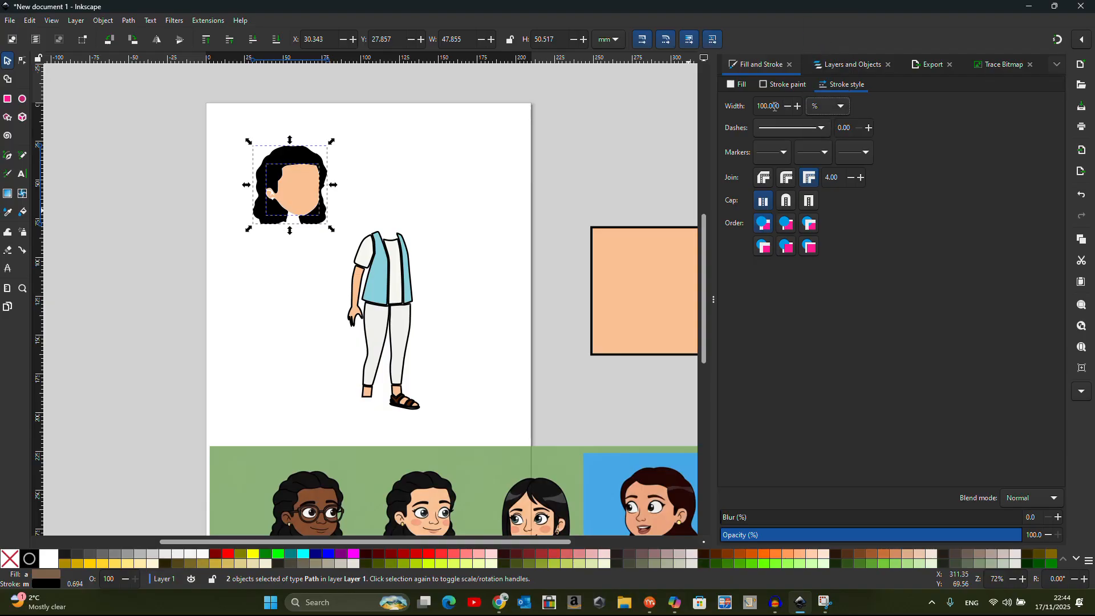
pyautogui.click(832, 106)
pyautogui.click(817, 43)
pyautogui.moveTo(783, 103); pyautogui.dragTo(696, 102)
pyautogui.write('2.8')
pyautogui.write('7')
pyautogui.press('BackSpace')
pyautogui.press('BackSpace')
pyautogui.write('7')
pyautogui.press('Return')
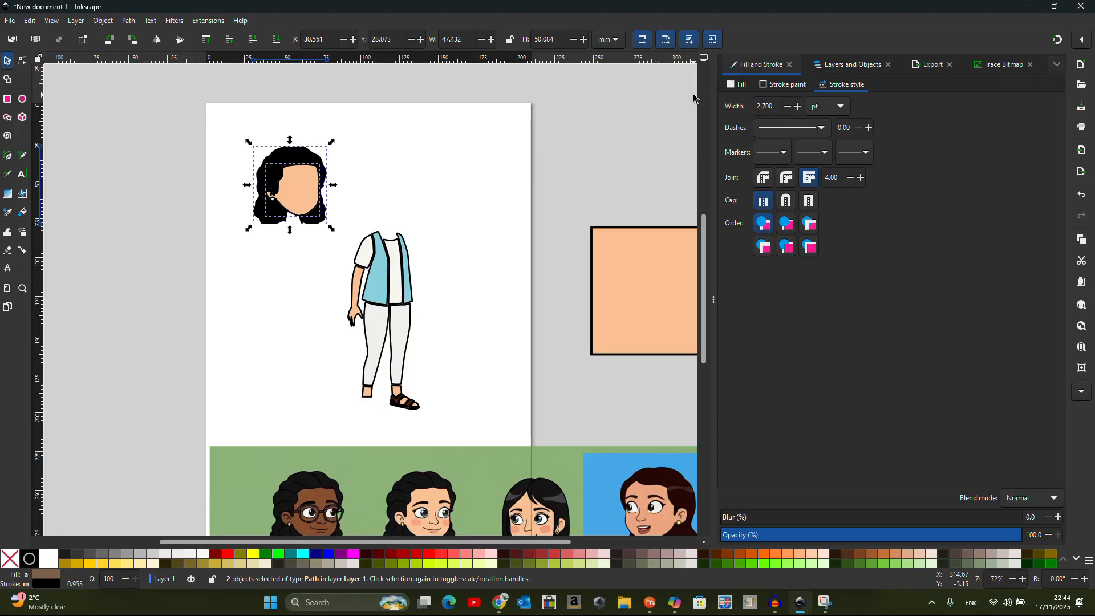
pyautogui.click(379, 201)
# Place the arm behind the shirt sleeve and group the two together
pyautogui.click(361, 251)
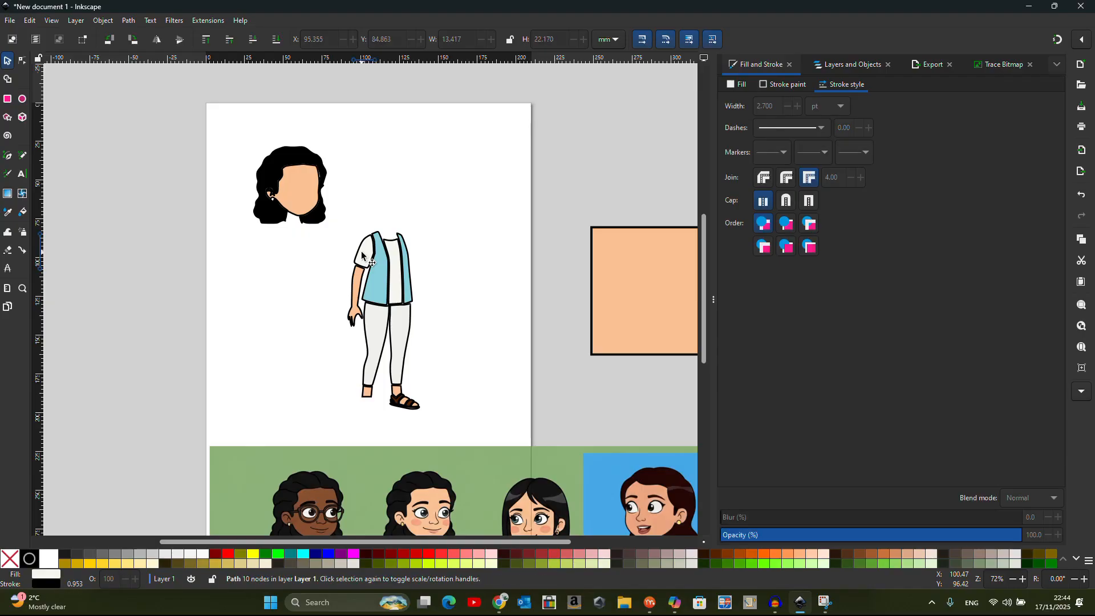
pyautogui.keyDown('shift'); pyautogui.click(355, 290); pyautogui.keyUp('shift')
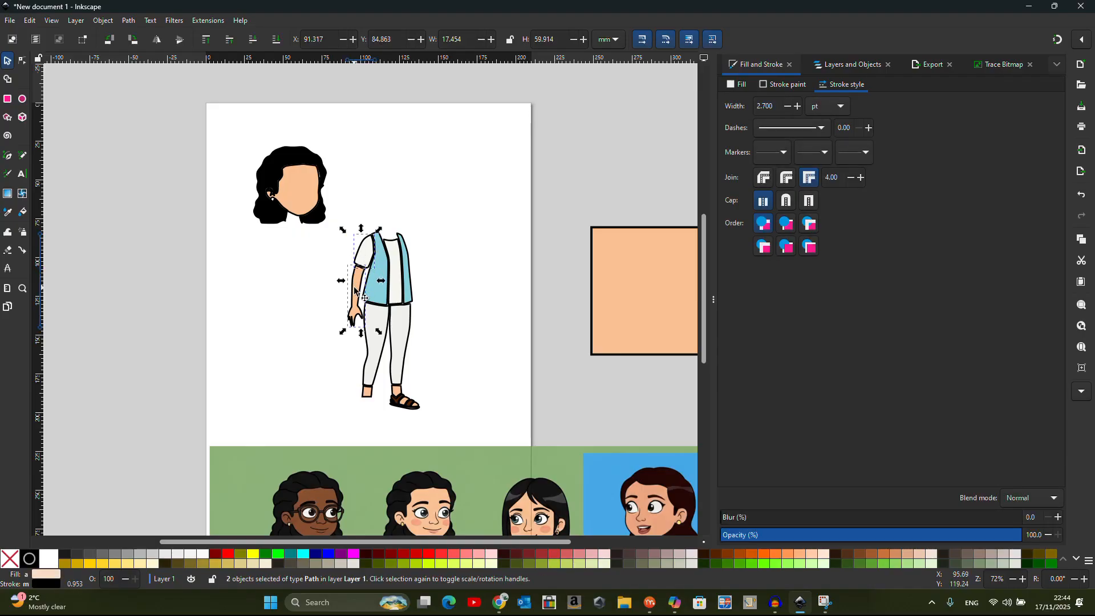
pyautogui.scroll(4, 355, 291)
pyautogui.click(251, 233)
pyautogui.click(364, 252)
pyautogui.moveTo(365, 252); pyautogui.dragTo(371, 238)
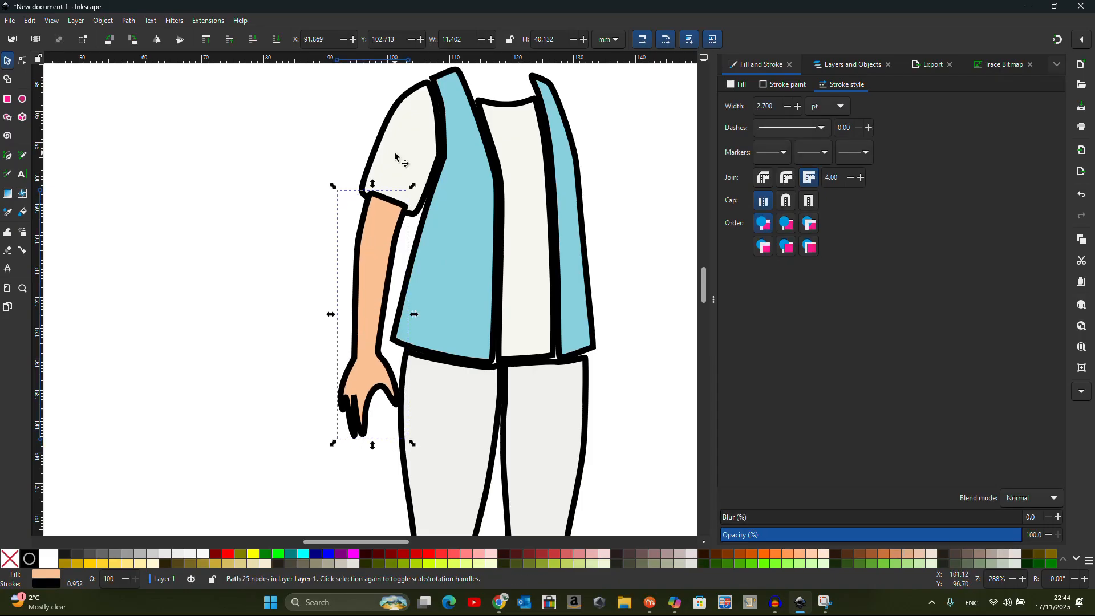
pyautogui.click(278, 39)
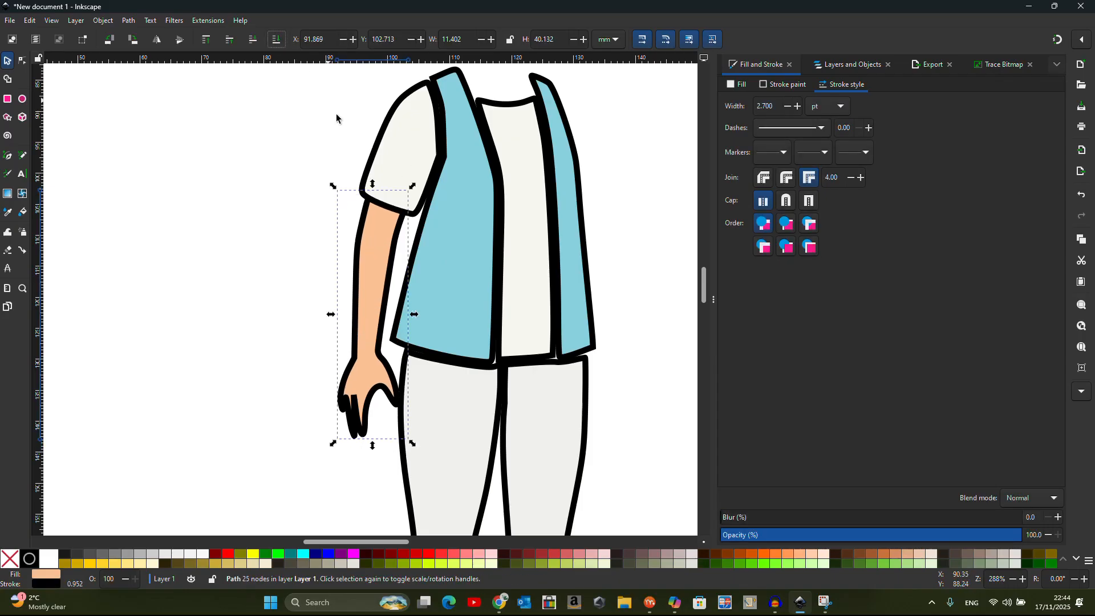
pyautogui.keyDown('shift'); pyautogui.click(398, 144); pyautogui.keyUp('shift')
pyautogui.scroll(-2, 334, 222)
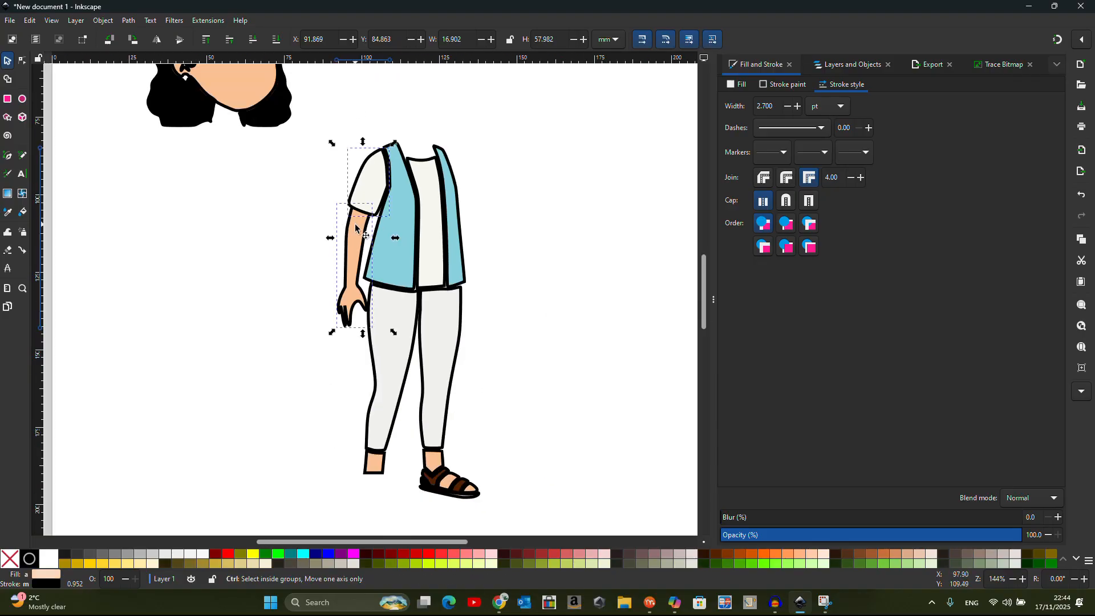
pyautogui.click(103, 21)
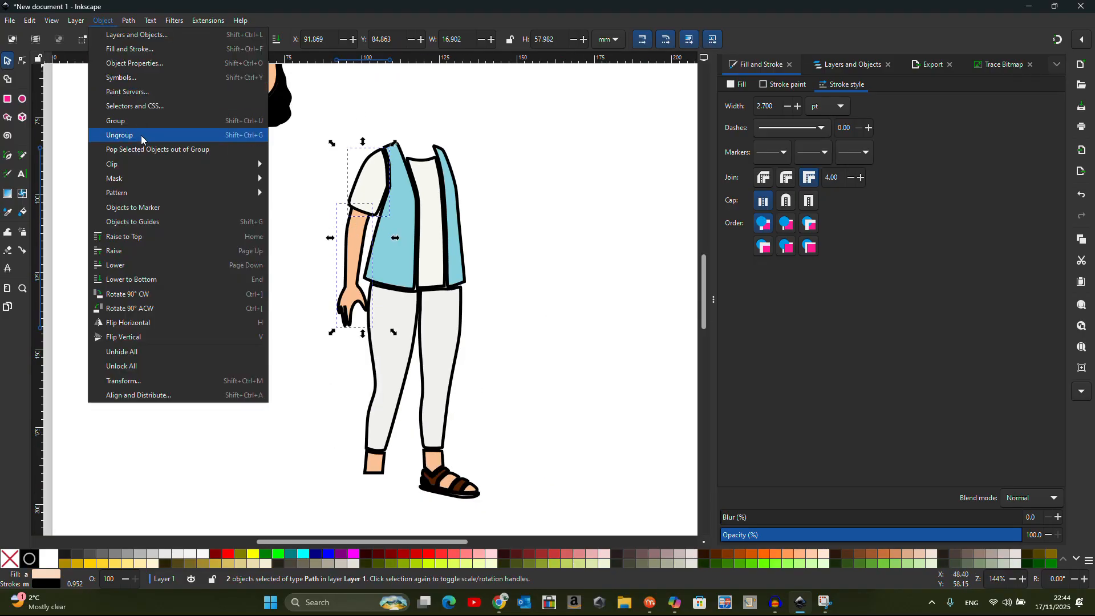
pyautogui.click(137, 121)
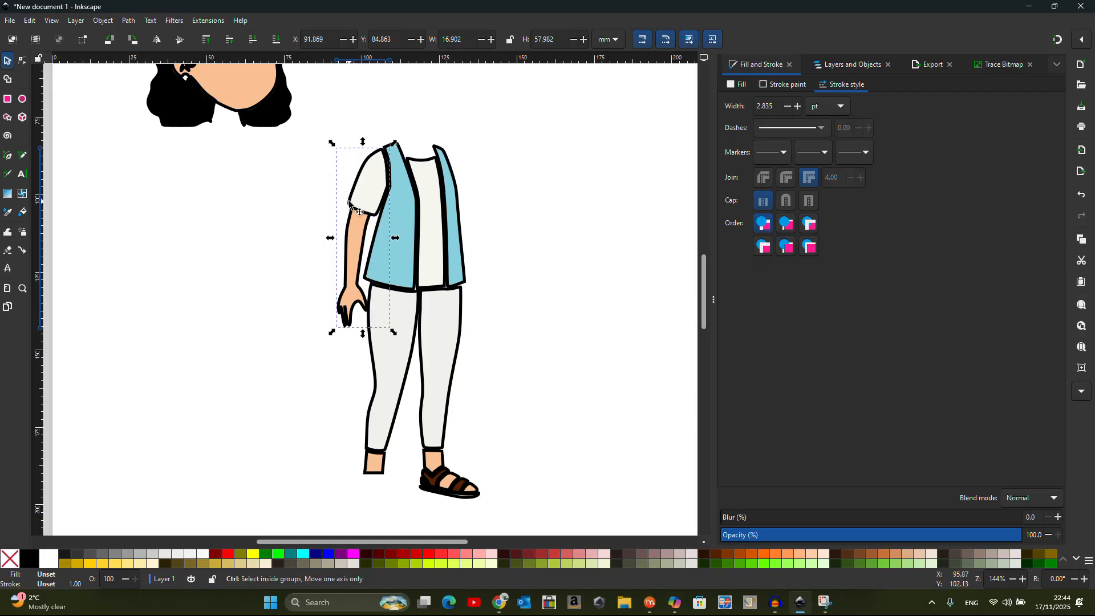
# Duplicate the arm group, flip it horizontally onto the right shoulder and send it behind the vest
pyautogui.hotkey('ctrl', 'd')
pyautogui.moveTo(361, 202); pyautogui.dragTo(457, 203)
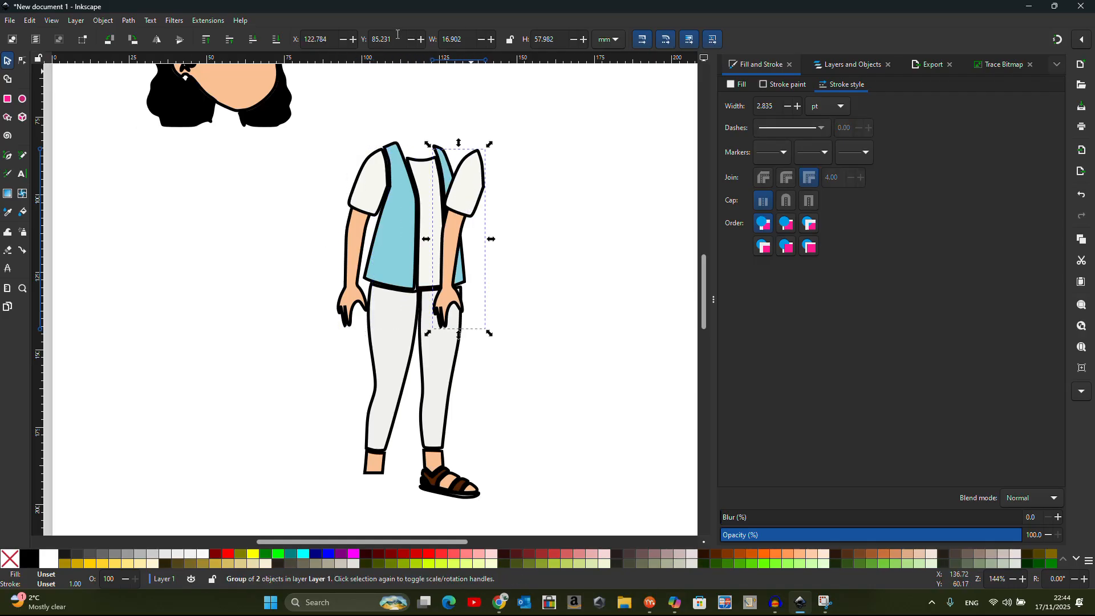
pyautogui.click(157, 40)
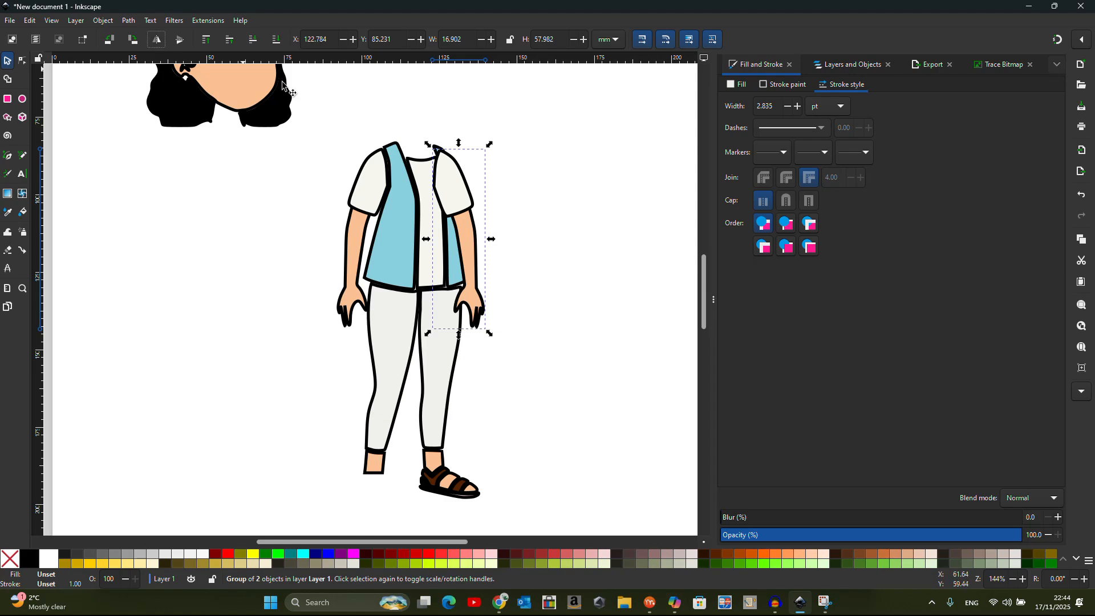
pyautogui.moveTo(450, 190)
pyautogui.mouseDown()
pyautogui.moveTo(464, 183)
pyautogui.moveTo(454, 186)
pyautogui.mouseUp()
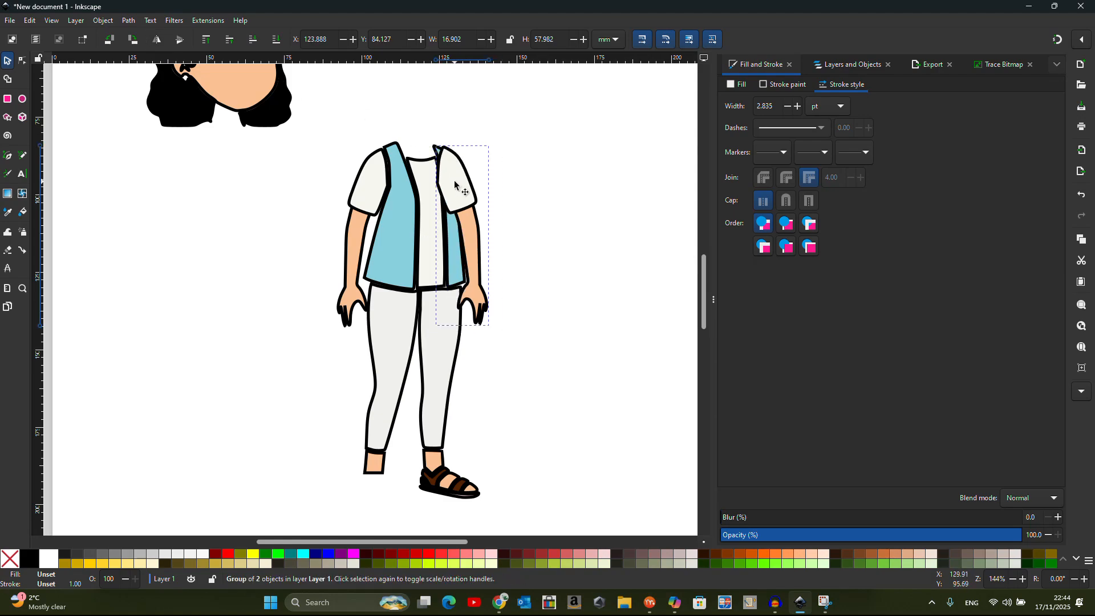
pyautogui.click(279, 41)
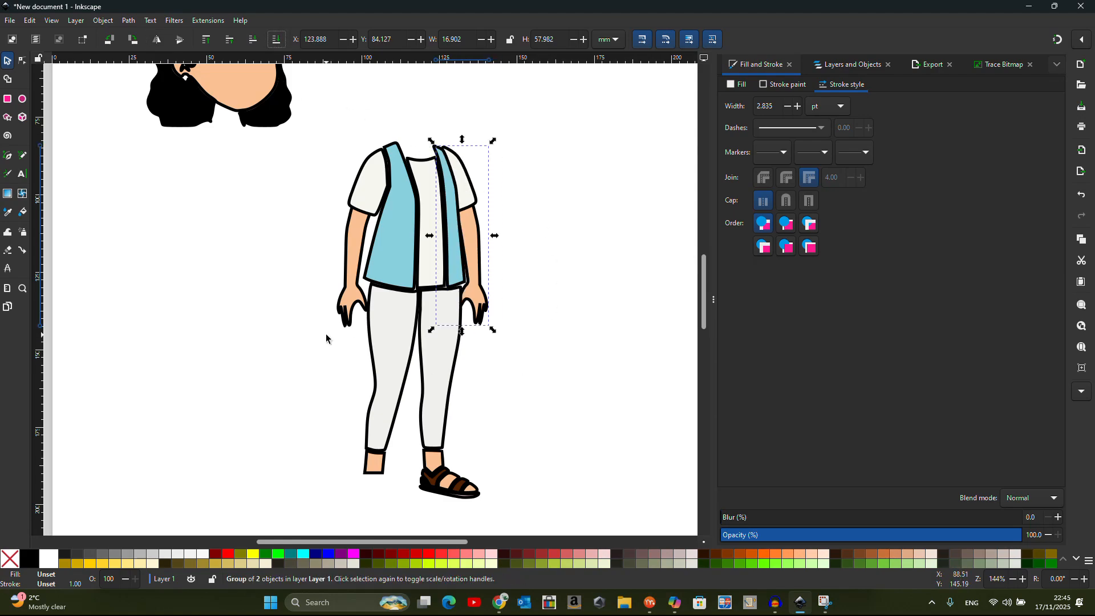
pyautogui.scroll(-1, 330, 338)
pyautogui.scroll(2, 439, 474)
# Group the six sandal parts and move a duplicate onto the other foot
pyautogui.moveTo(485, 476); pyautogui.dragTo(351, 380)
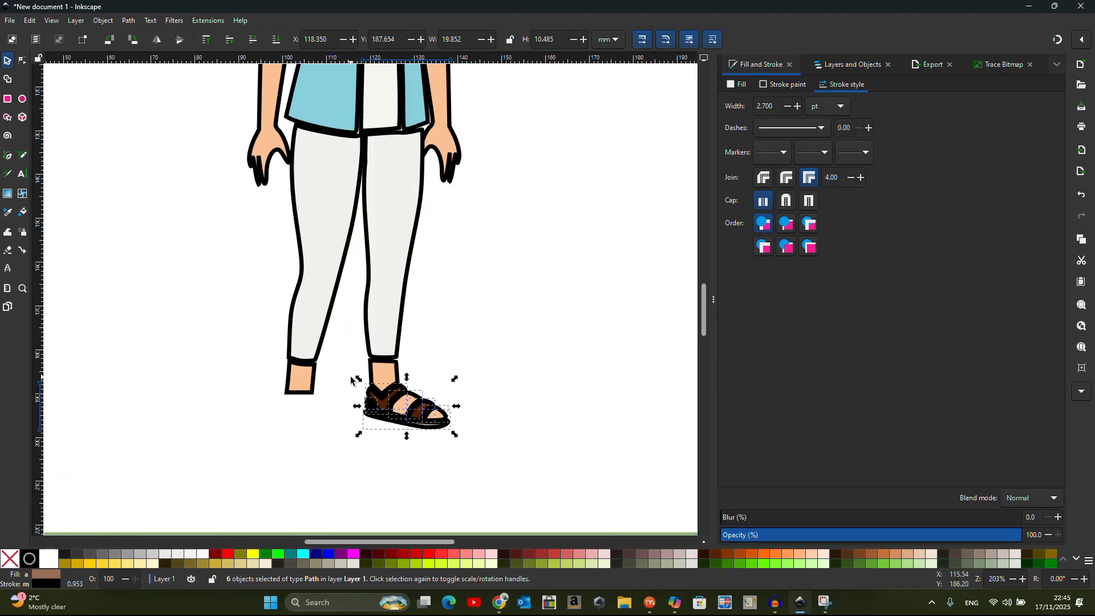
pyautogui.click(103, 21)
pyautogui.click(137, 131)
pyautogui.hotkey('ctrl', 'd')
pyautogui.moveTo(438, 423); pyautogui.dragTo(332, 413)
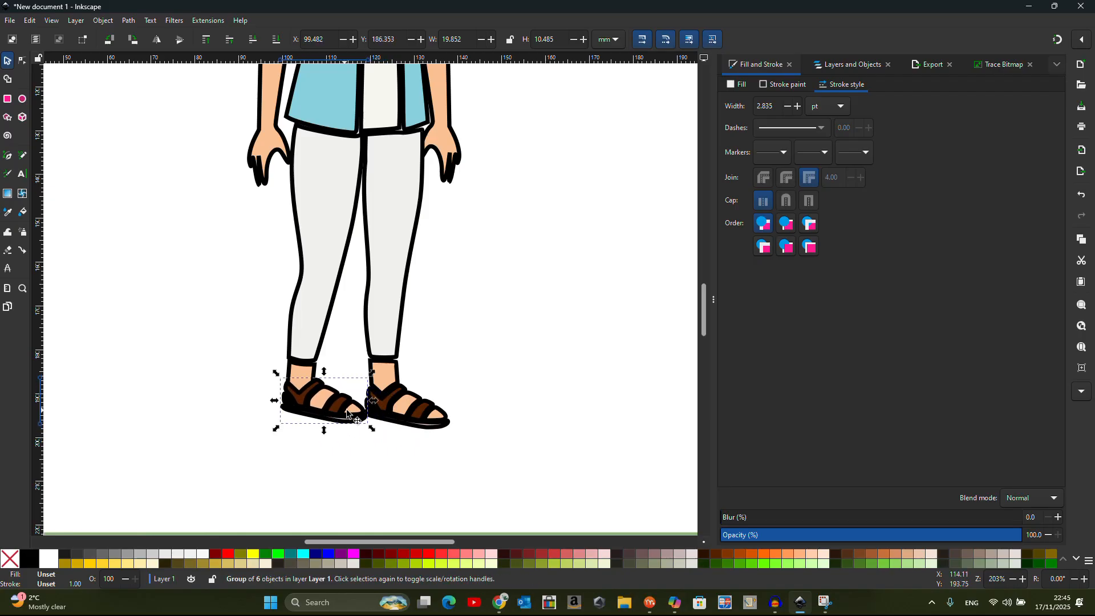
# Raise both ankles slightly and group each trouser leg with its ankle
pyautogui.click(386, 372)
pyautogui.moveTo(386, 372); pyautogui.dragTo(384, 364)
pyautogui.moveTo(300, 371); pyautogui.dragTo(300, 368)
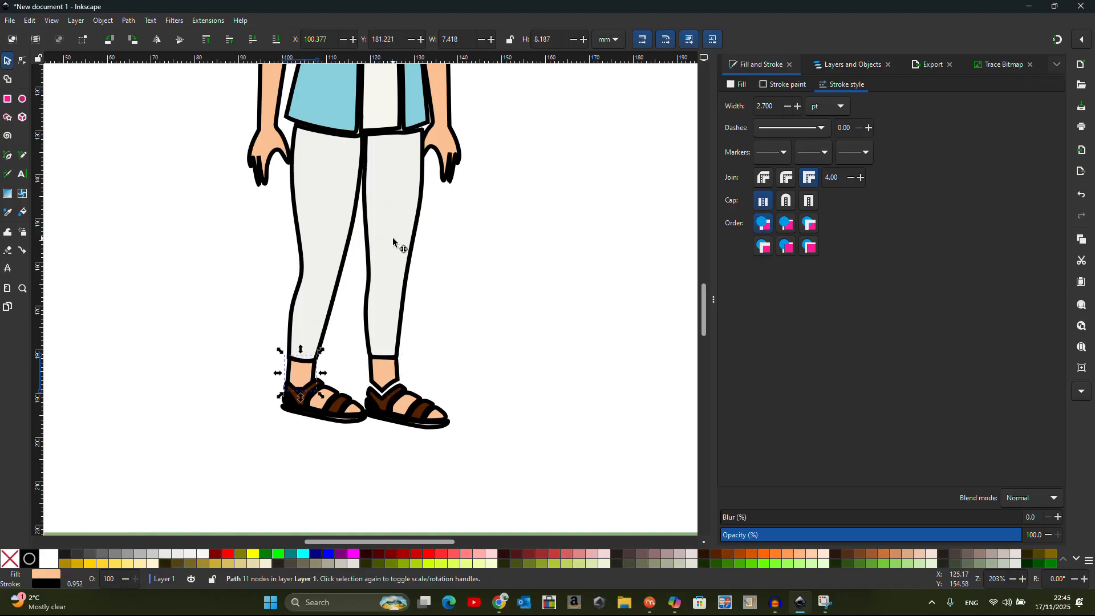
pyautogui.click(394, 241)
pyautogui.keyDown('shift'); pyautogui.click(394, 381); pyautogui.keyUp('shift')
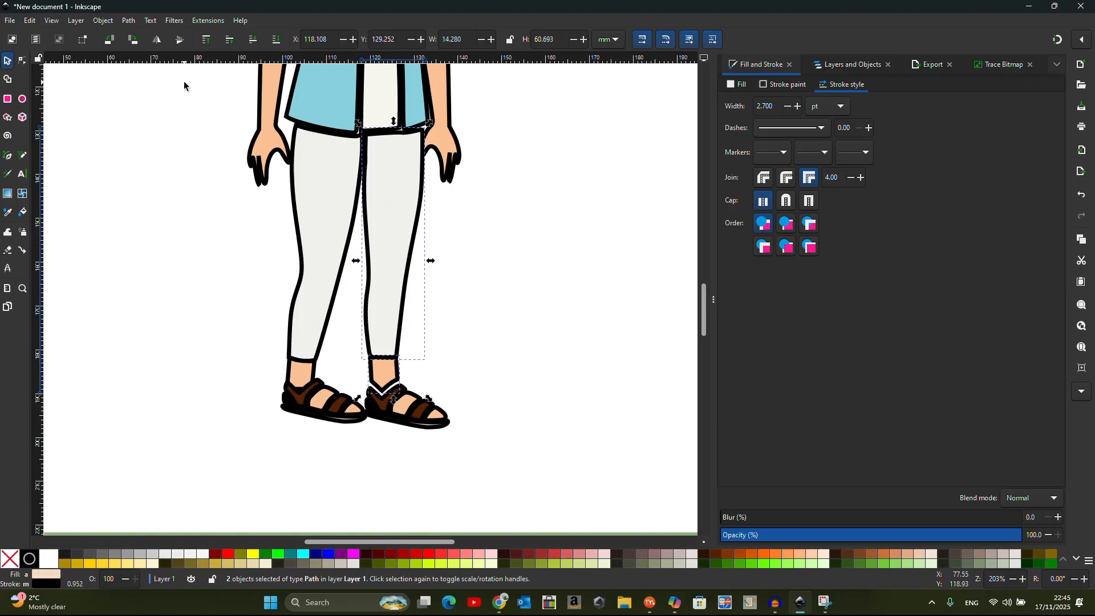
pyautogui.click(105, 22)
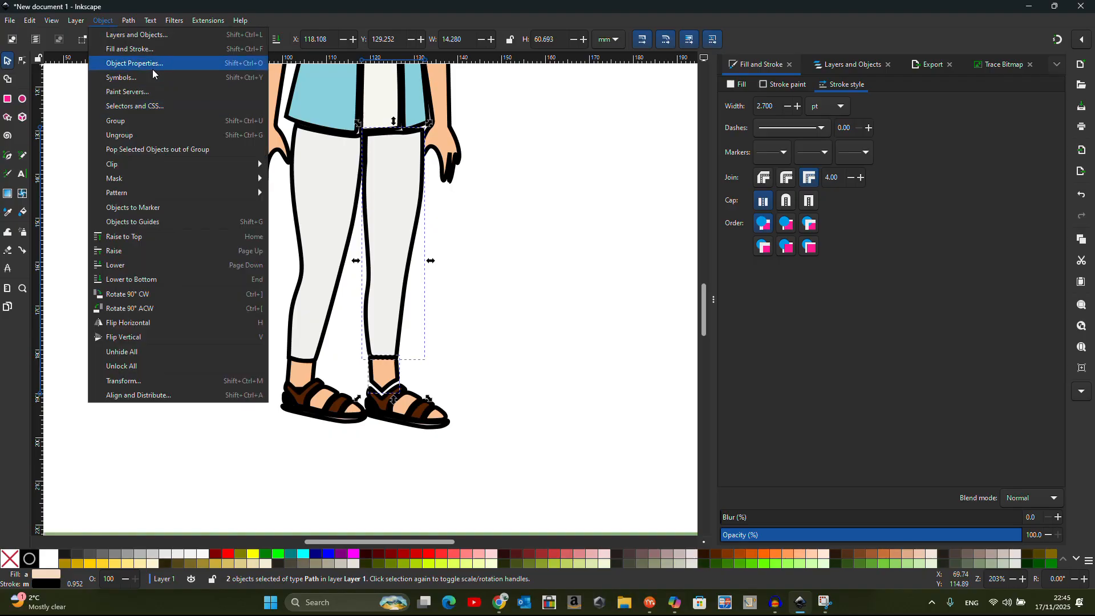
pyautogui.click(154, 119)
pyautogui.click(326, 171)
pyautogui.keyDown('shift'); pyautogui.click(304, 373); pyautogui.keyUp('shift')
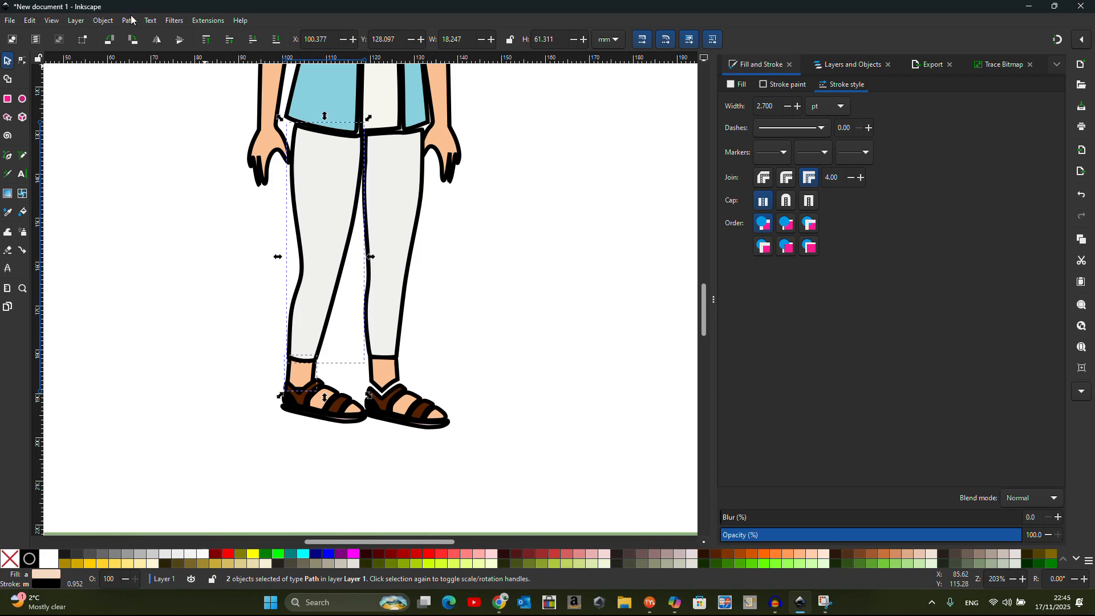
pyautogui.click(105, 22)
pyautogui.click(153, 116)
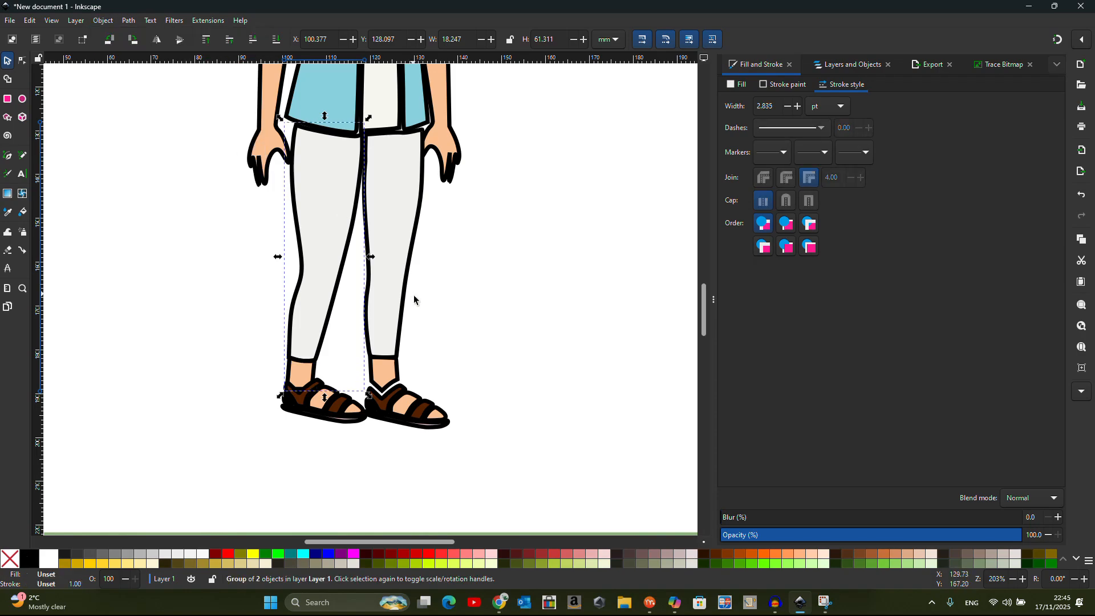
# Group both vest panels with the shirt centre and confirm each arm is one group
pyautogui.scroll(5, 465, 279)
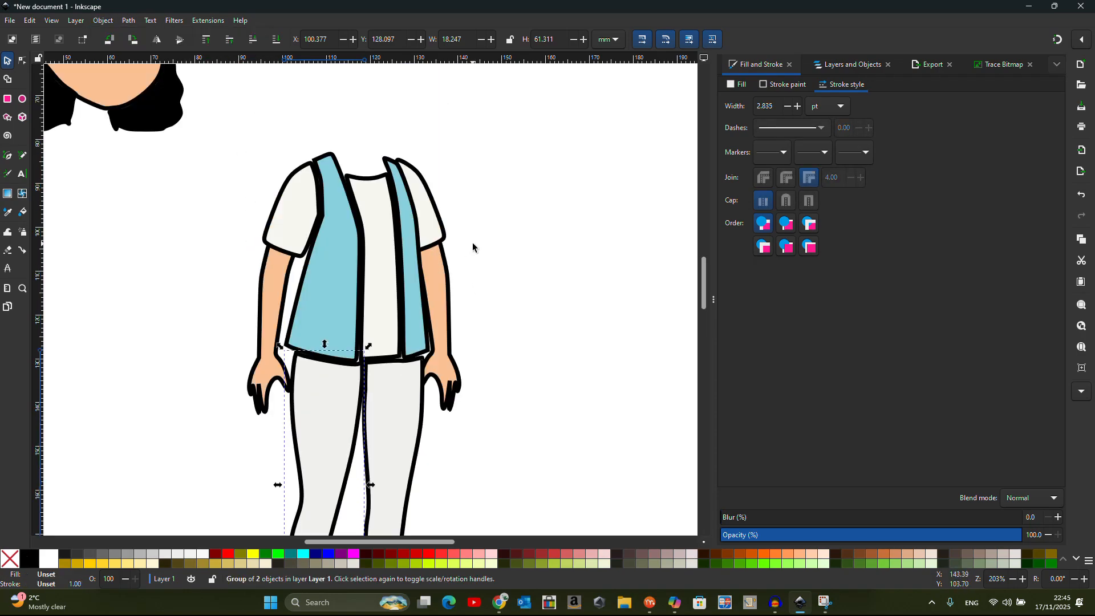
pyautogui.click(350, 296)
pyautogui.keyDown('shift'); pyautogui.click(377, 284); pyautogui.keyUp('shift')
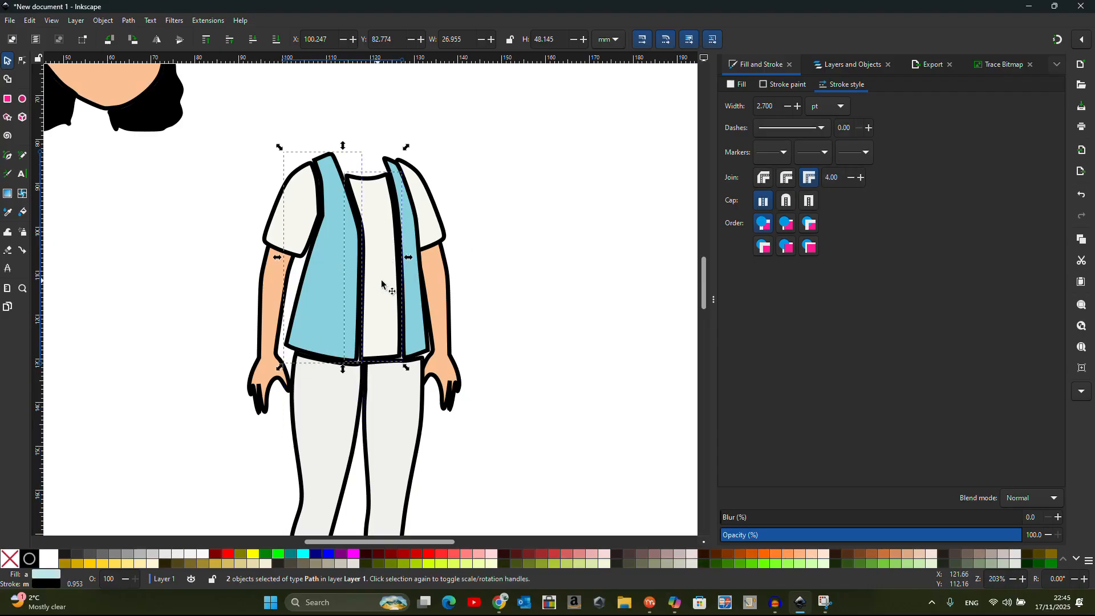
pyautogui.keyDown('shift'); pyautogui.click(421, 292); pyautogui.keyUp('shift')
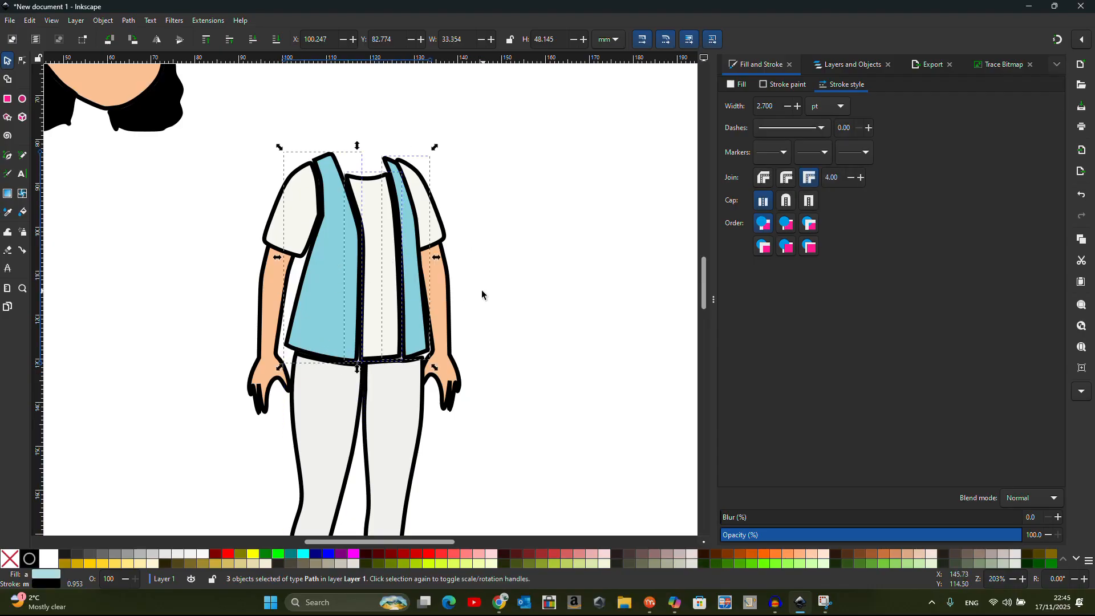
pyautogui.click(104, 21)
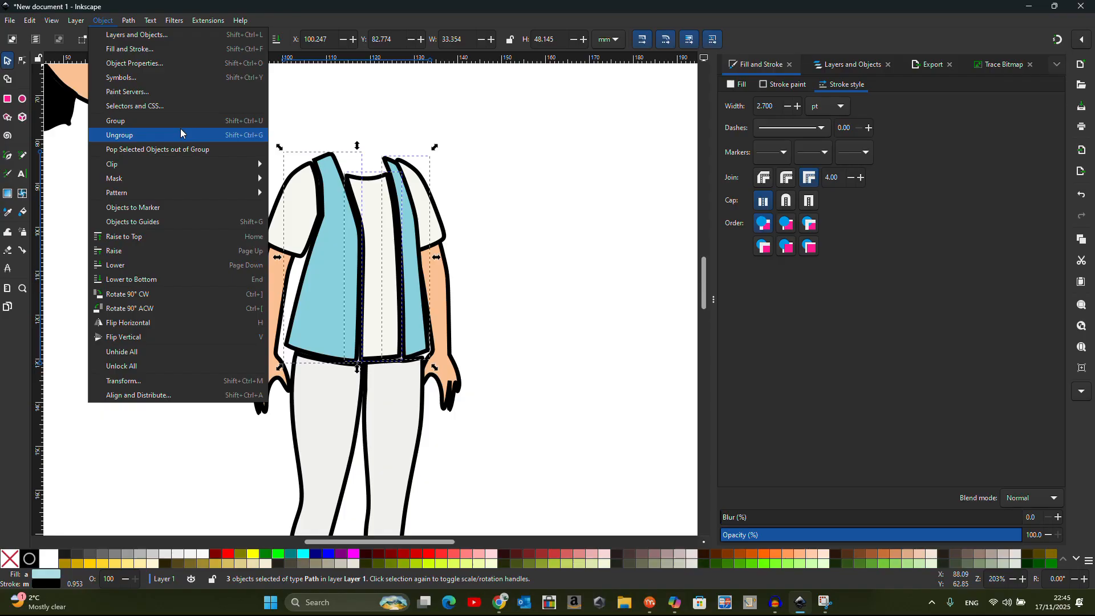
pyautogui.click(178, 121)
pyautogui.click(524, 196)
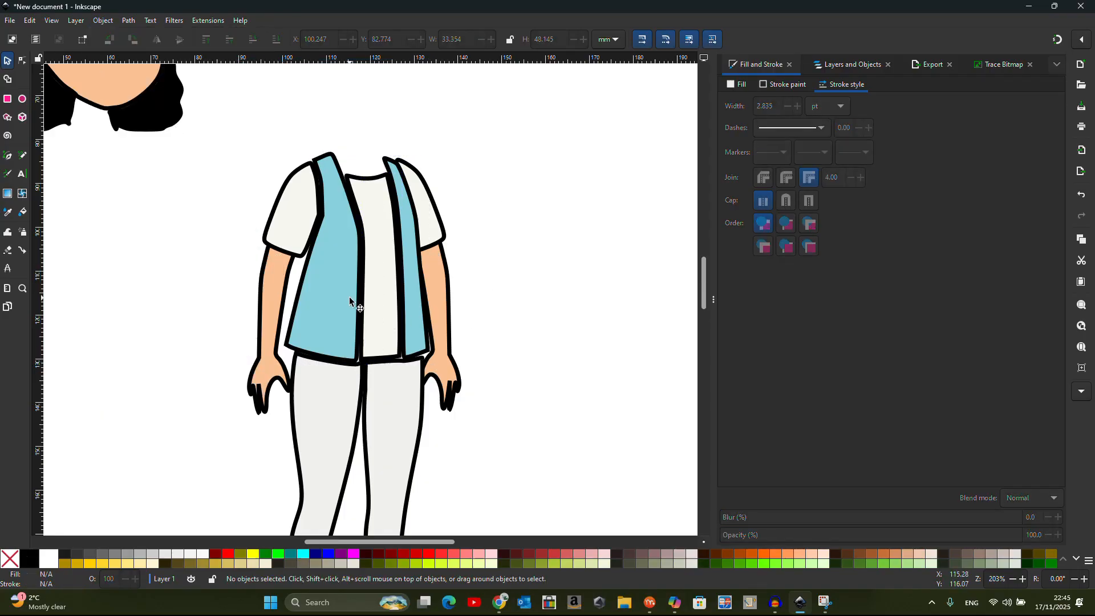
pyautogui.click(296, 228)
pyautogui.click(446, 288)
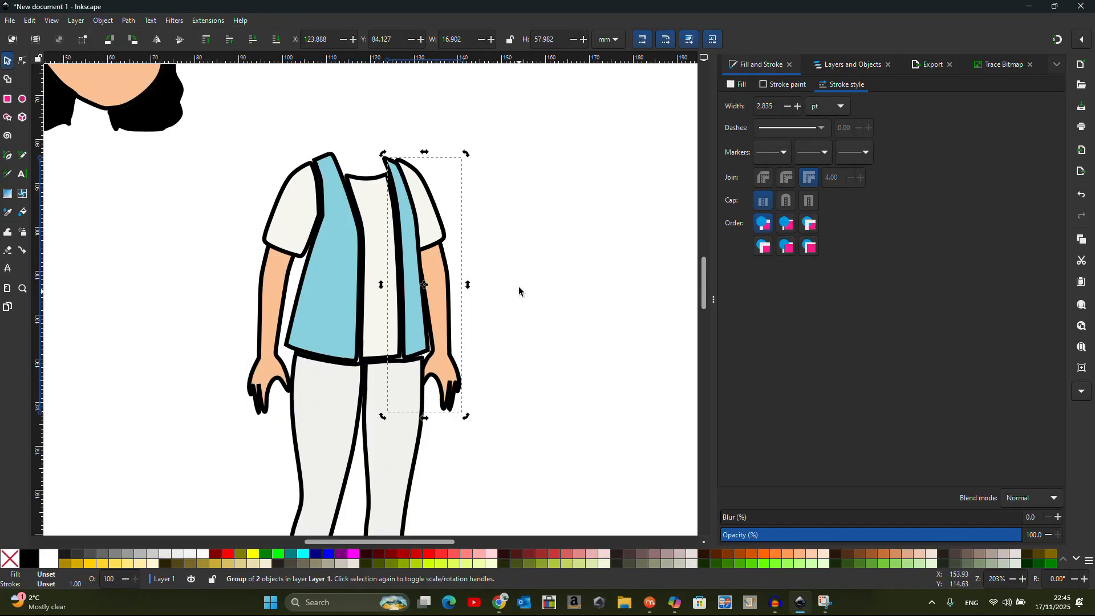
pyautogui.scroll(-2, 519, 291)
# Combine the head shapes with a Path command and move the head down onto the body
pyautogui.click(256, 173)
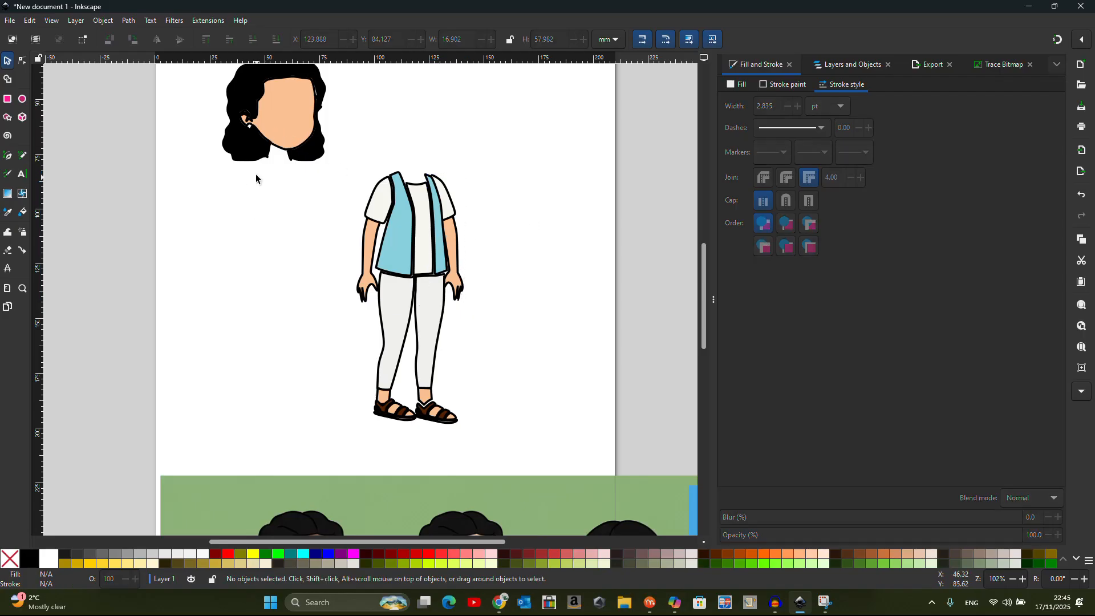
pyautogui.scroll(3, 255, 173)
pyautogui.moveTo(165, 172); pyautogui.dragTo(351, 328)
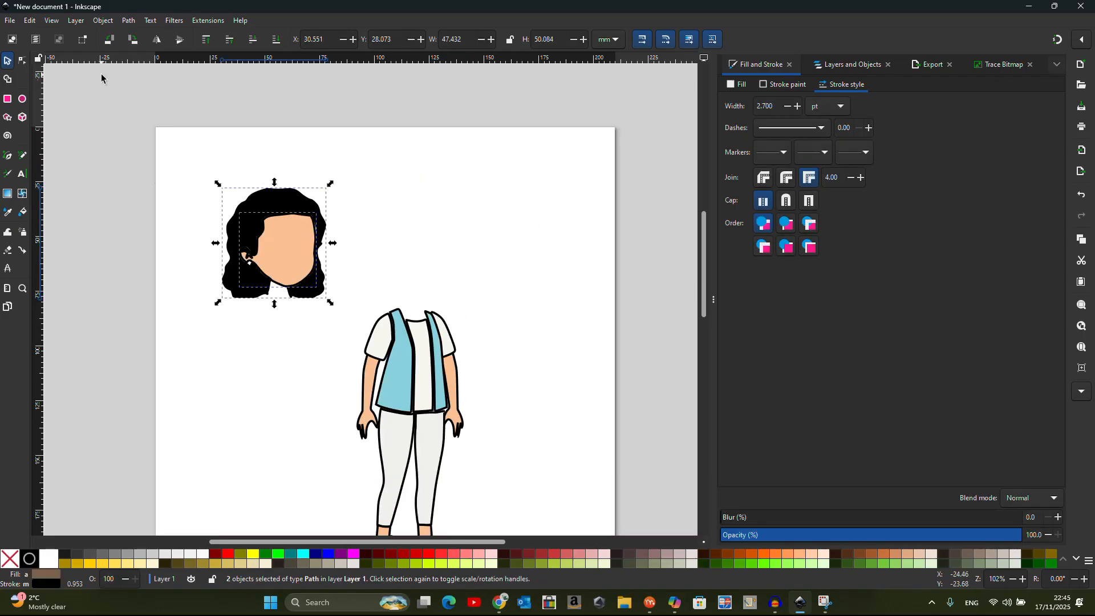
pyautogui.click(129, 20)
pyautogui.click(147, 130)
pyautogui.moveTo(274, 240); pyautogui.dragTo(413, 267)
# Fill the neck gap under the chin and give it the face's skin colour
pyautogui.scroll(-1, 276, 140)
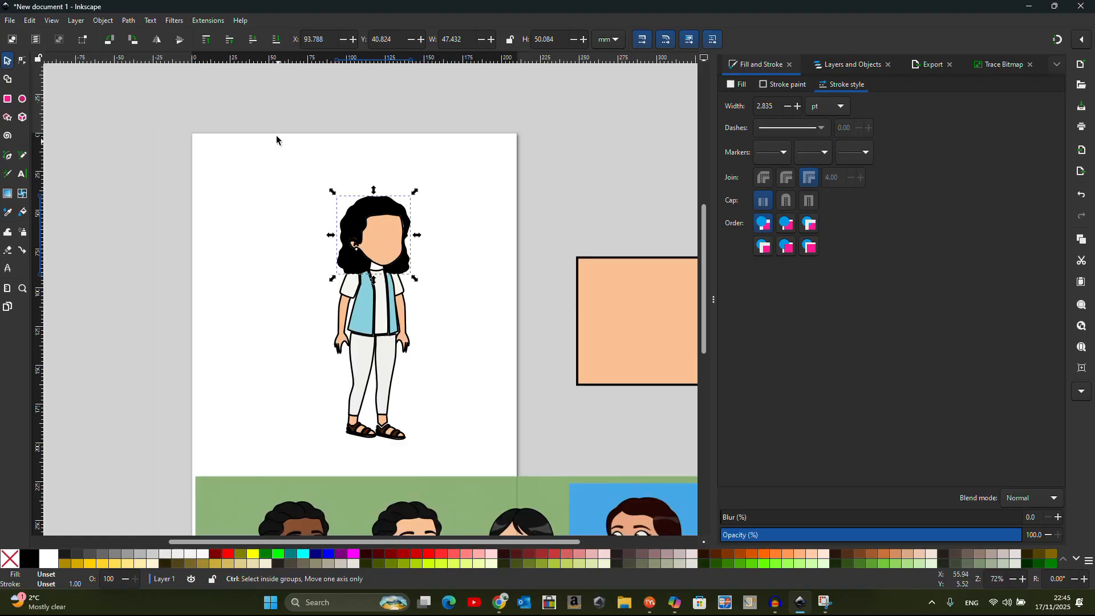
pyautogui.scroll(2, 376, 307)
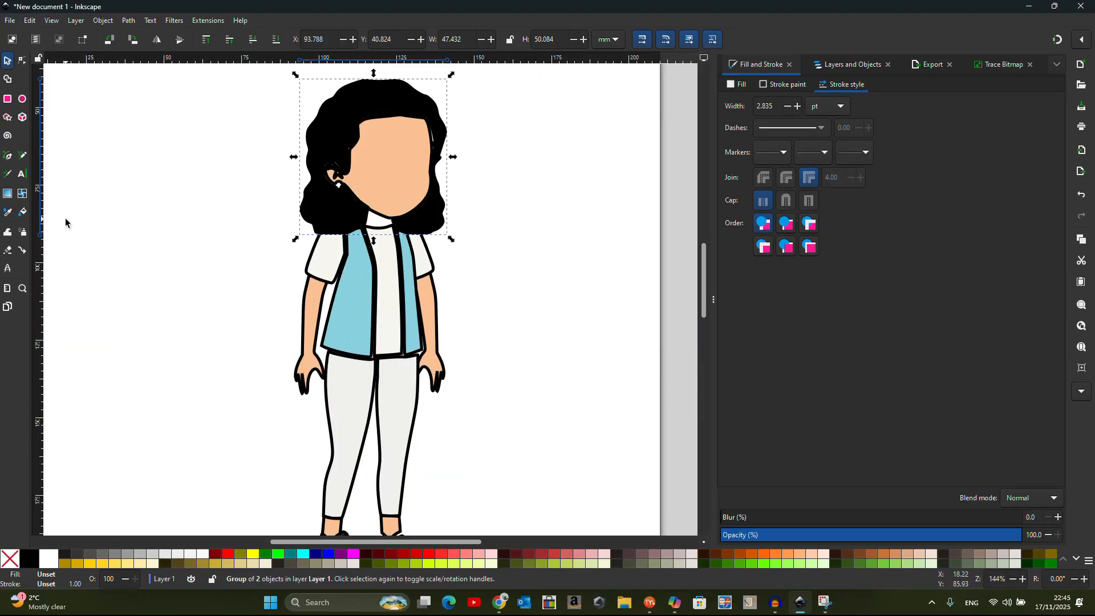
pyautogui.click(23, 212)
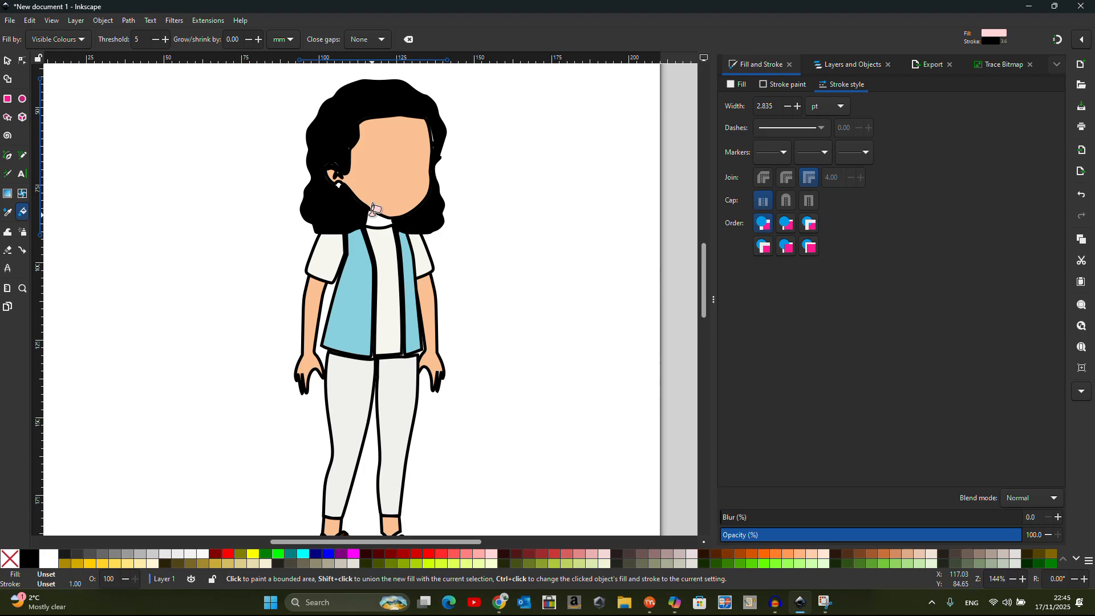
pyautogui.click(374, 218)
pyautogui.click(8, 212)
pyautogui.click(390, 184)
pyautogui.click(6, 60)
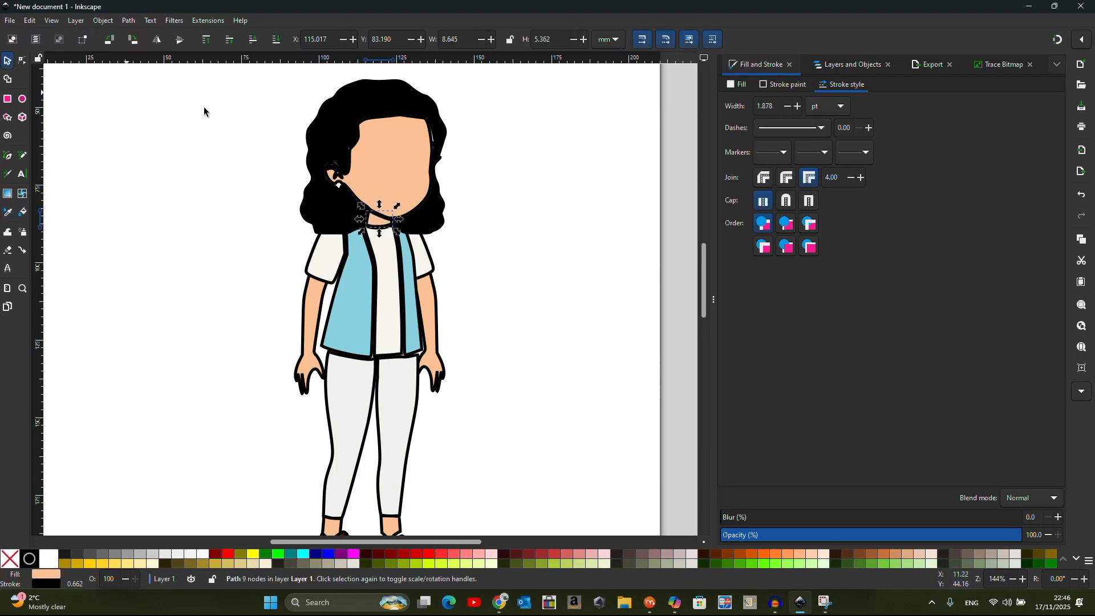
pyautogui.scroll(-2, 396, 128)
# Nudge the trousers, left leg and sandal into place and lower the right leg to bottom
pyautogui.scroll(1, 398, 169)
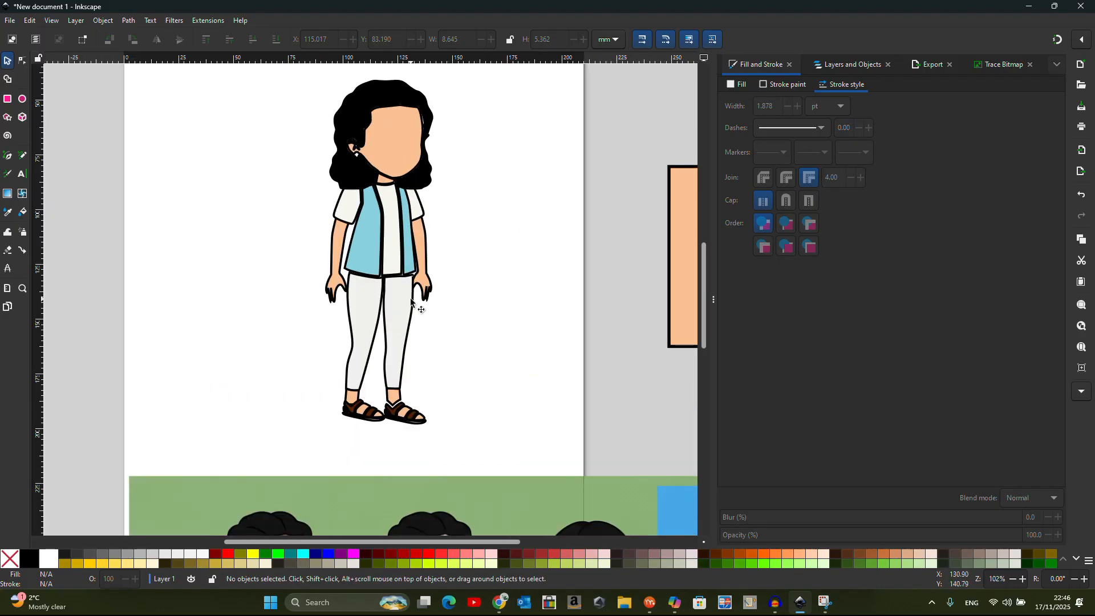
pyautogui.click(402, 283)
pyautogui.moveTo(404, 325); pyautogui.dragTo(392, 322)
pyautogui.scroll(1, 400, 324)
pyautogui.moveTo(387, 269); pyautogui.dragTo(350, 259)
pyautogui.click(388, 245)
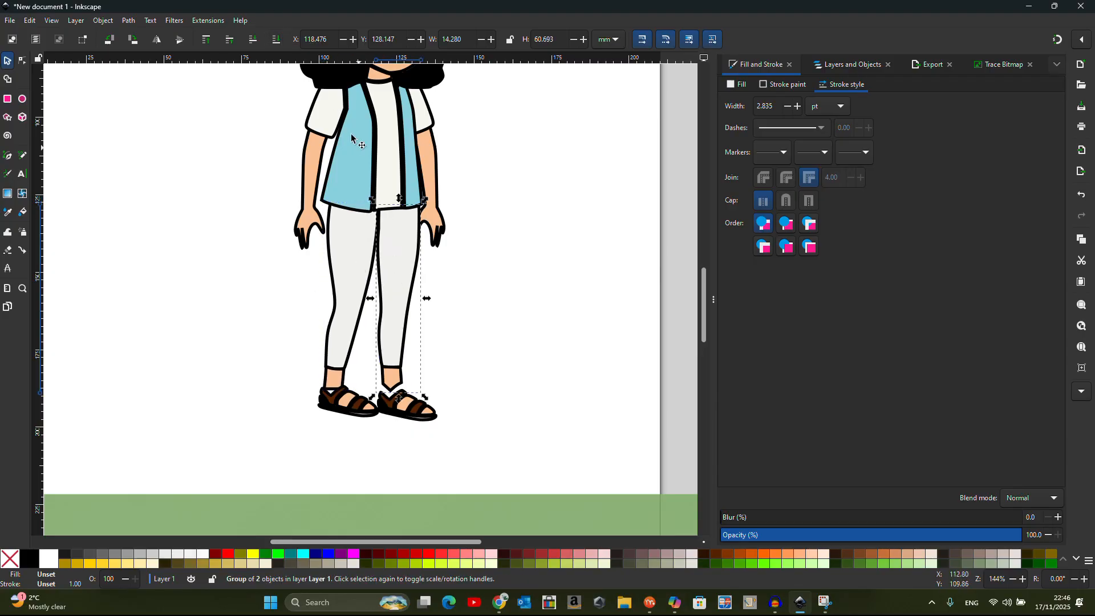
pyautogui.click(276, 40)
pyautogui.moveTo(398, 418); pyautogui.dragTo(349, 402)
pyautogui.click(495, 321)
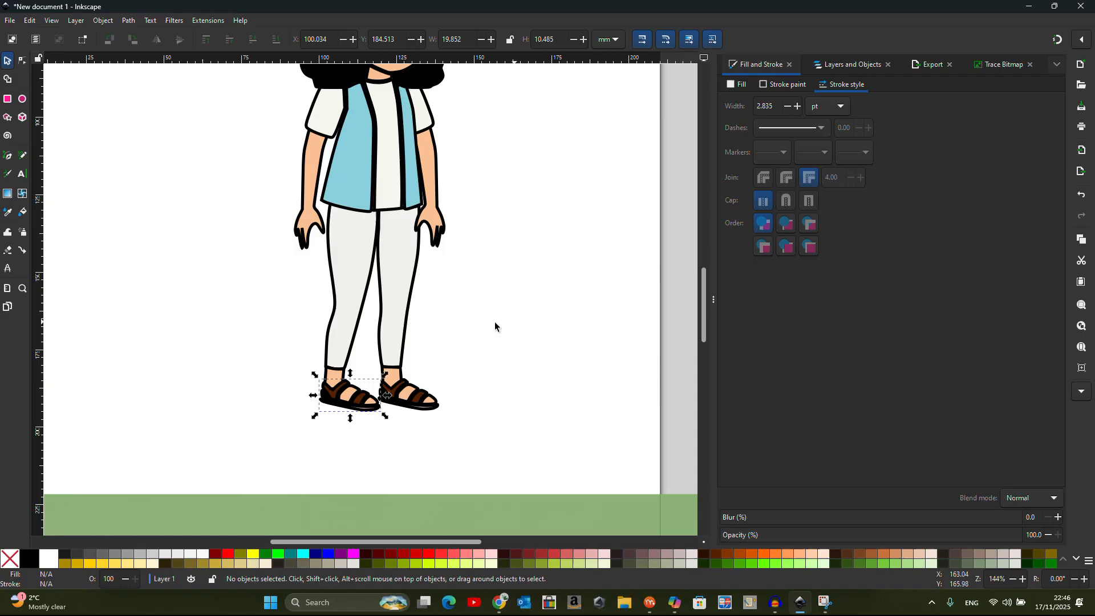
# Delete the spare peach rectangle and the reference character image
pyautogui.scroll(-2, 400, 339)
pyautogui.click(621, 264)
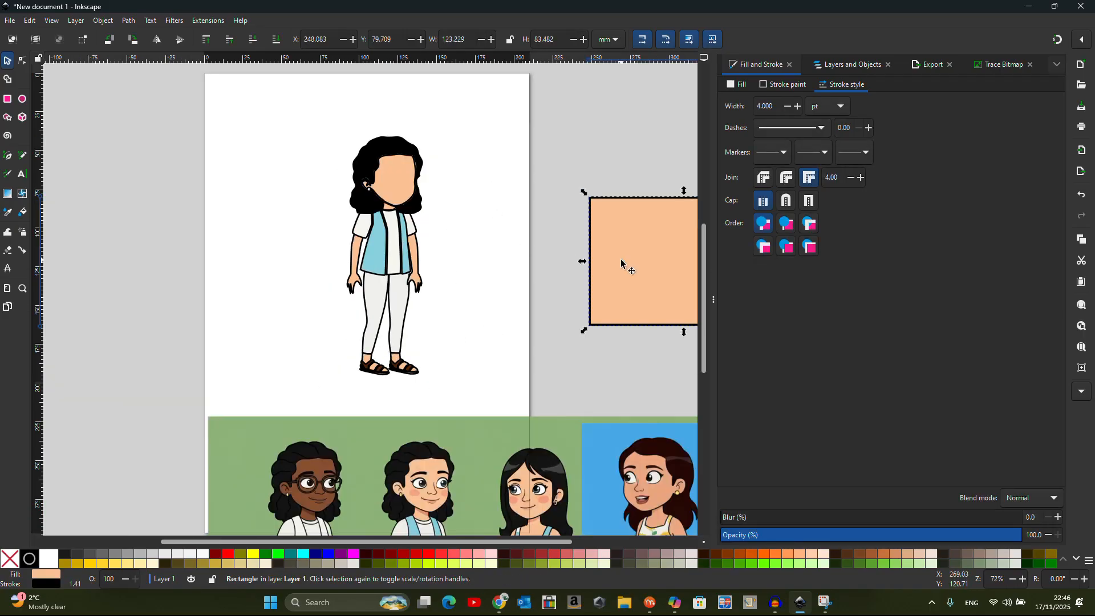
pyautogui.press('Delete')
pyautogui.click(416, 512)
pyautogui.press('Delete')
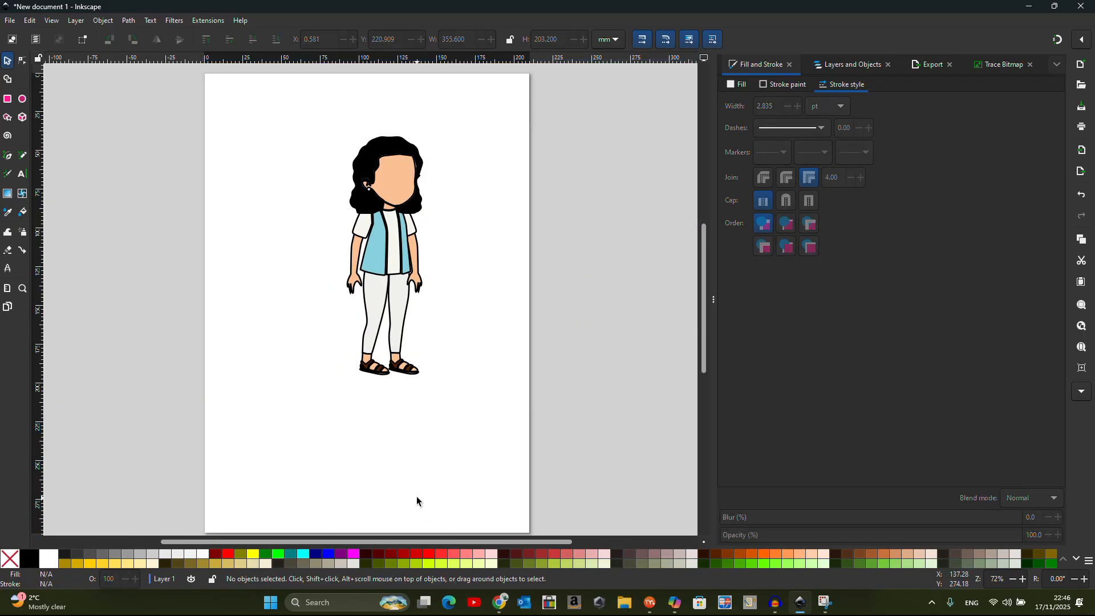
pyautogui.scroll(2, 390, 177)
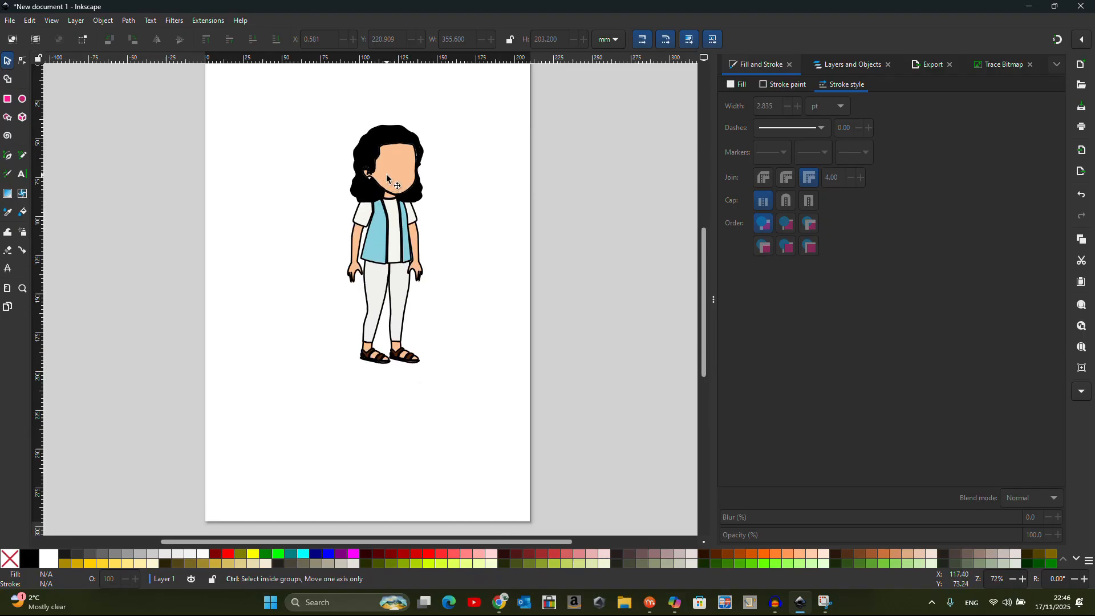
pyautogui.scroll(-3, 389, 174)
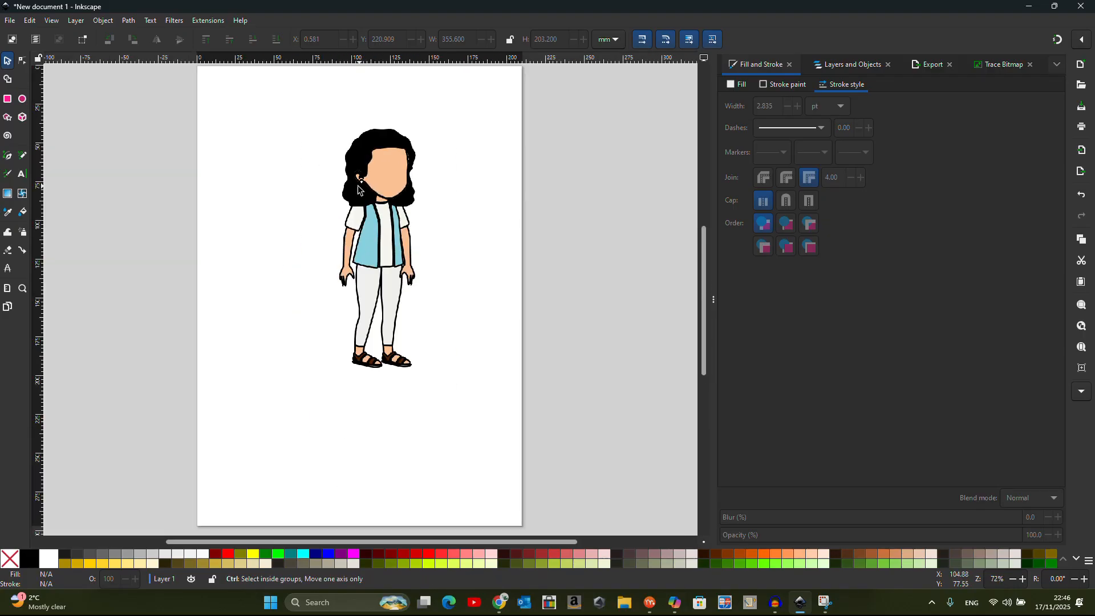
pyautogui.scroll(2, 372, 114)
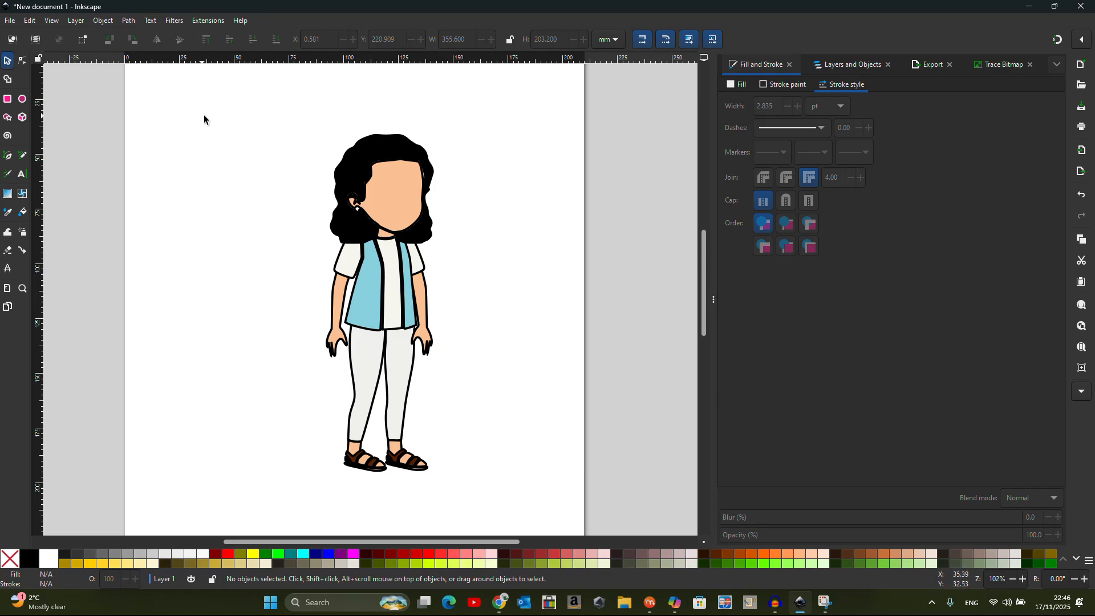
# Show the Layers and Objects panel, select the whole girl and inspect her groups
pyautogui.click(76, 21)
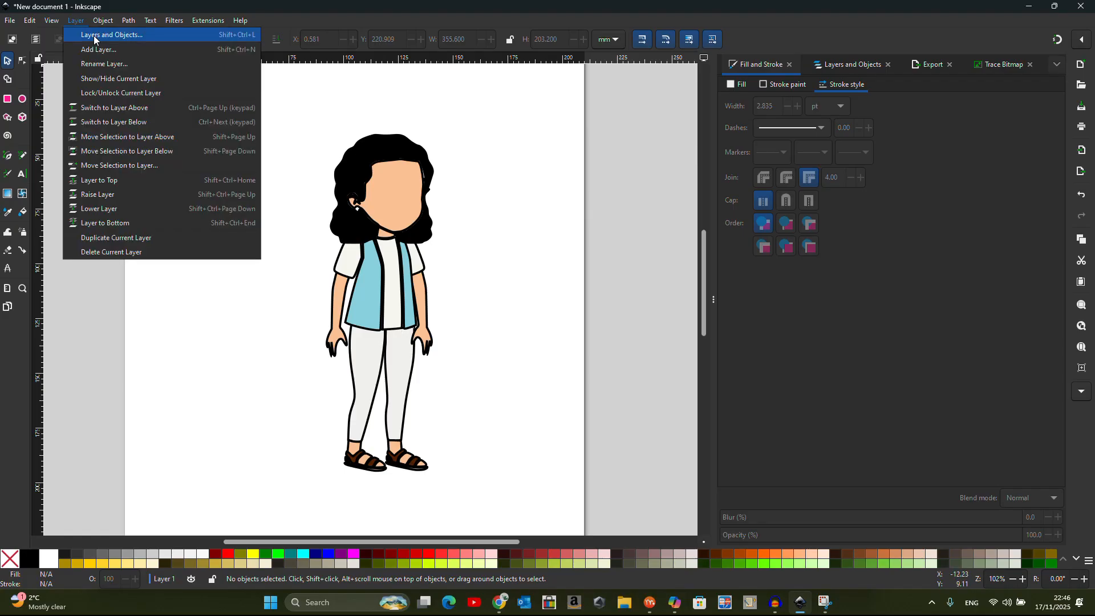
pyautogui.click(94, 35)
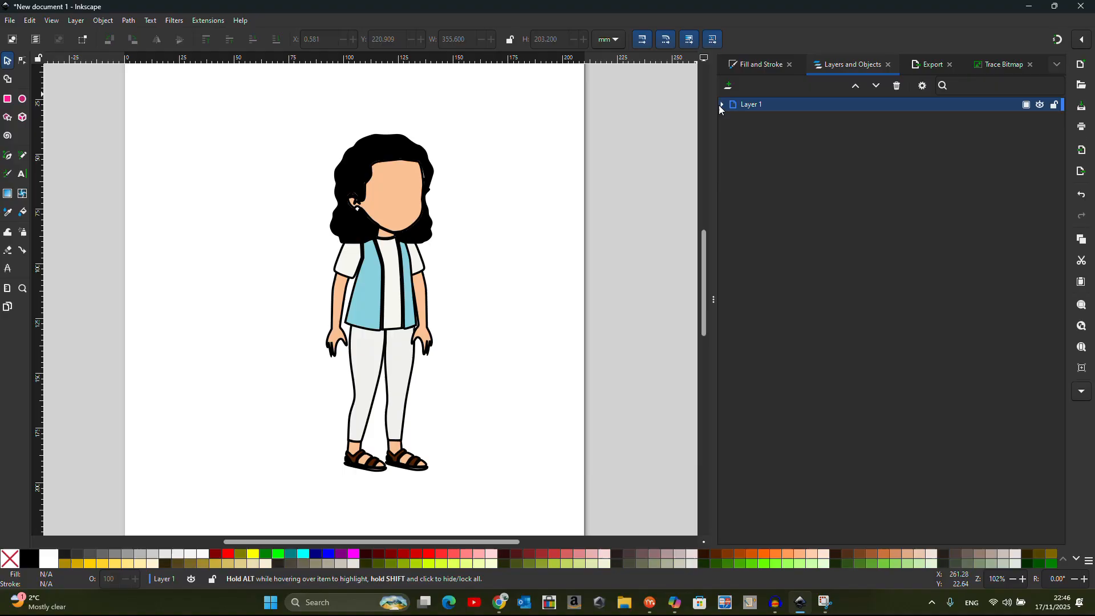
pyautogui.moveTo(157, 97); pyautogui.dragTo(504, 507)
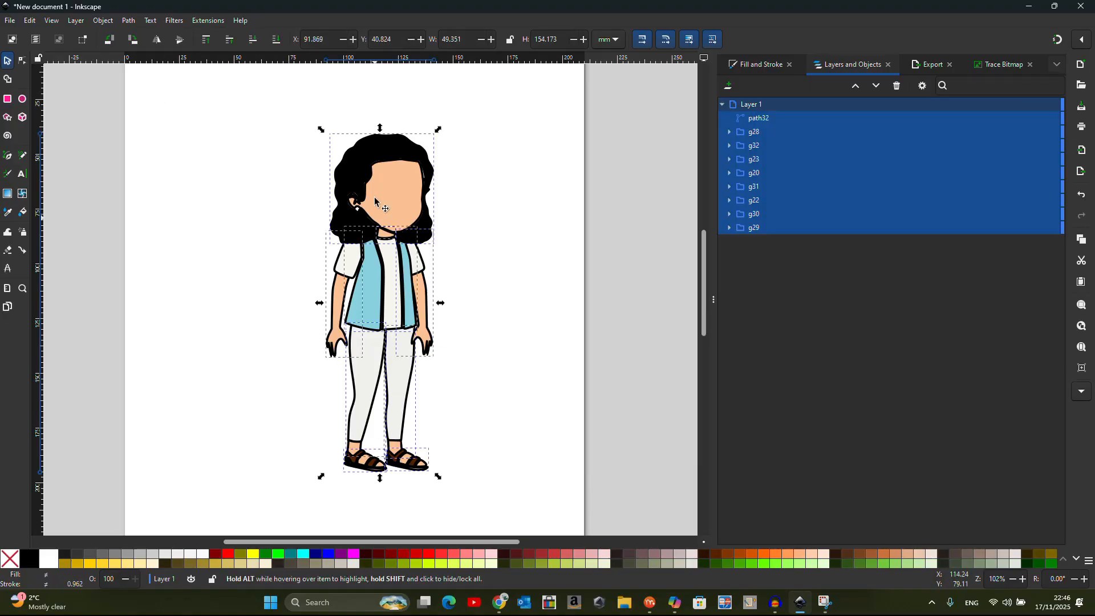
pyautogui.click(754, 134)
pyautogui.click(755, 146)
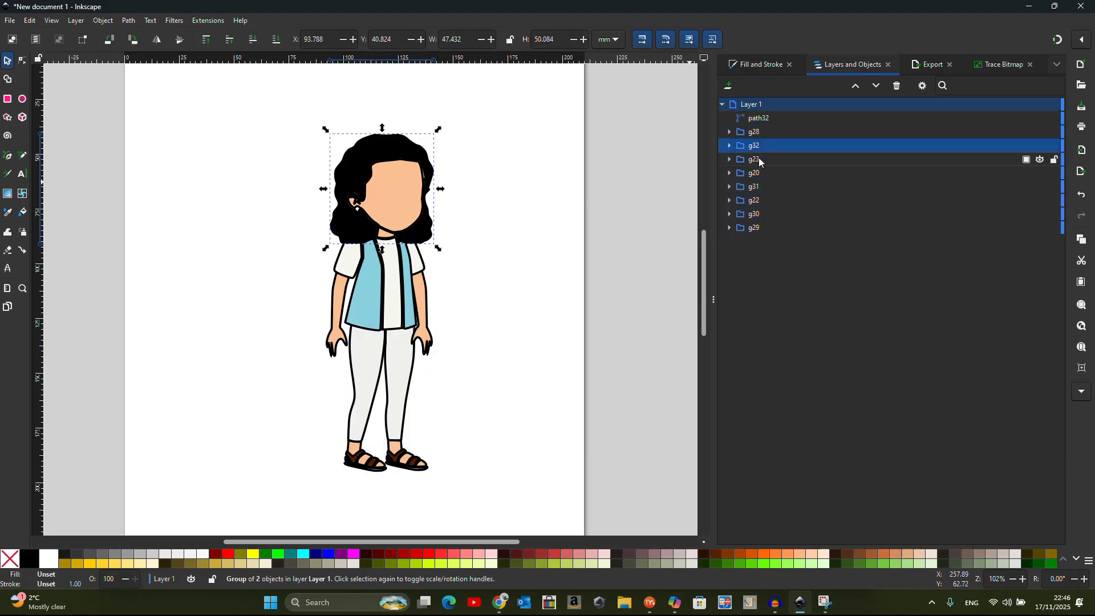
pyautogui.click(758, 161)
pyautogui.click(758, 176)
# Rename groups g28, g32 and g23 to Right Shoe, Head and Left shoe
pyautogui.click(761, 133)
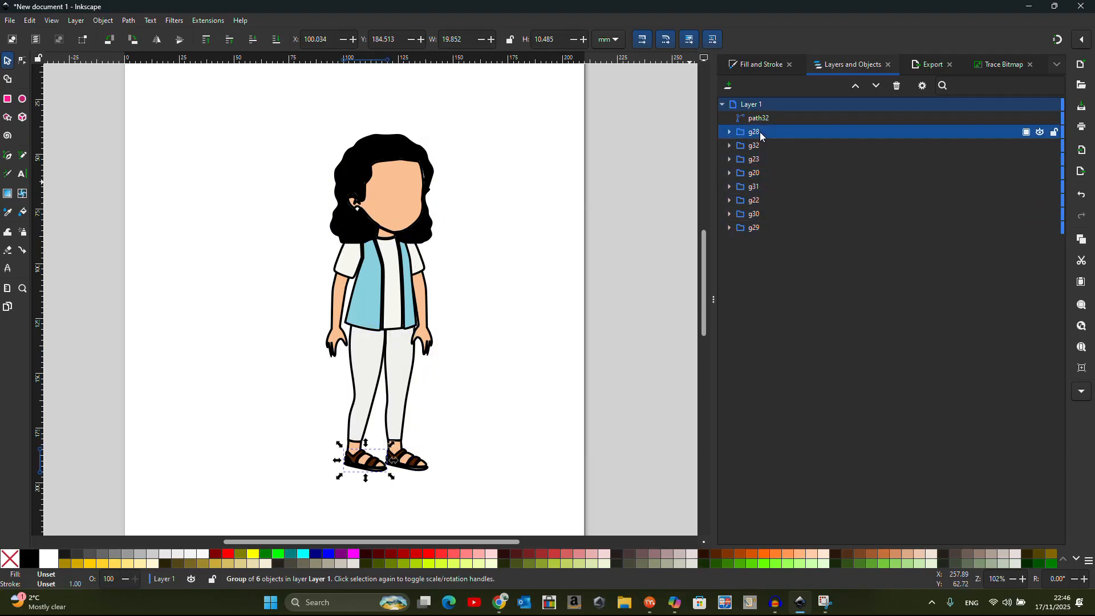
pyautogui.click(760, 132)
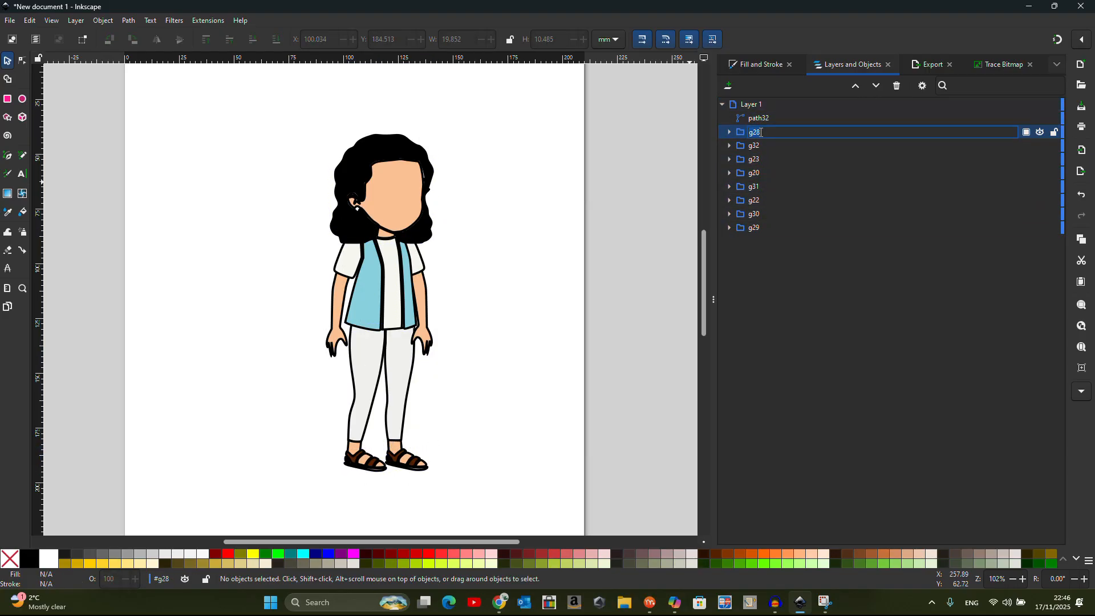
pyautogui.write('rU=')
pyautogui.press('Return')
pyautogui.click(762, 147)
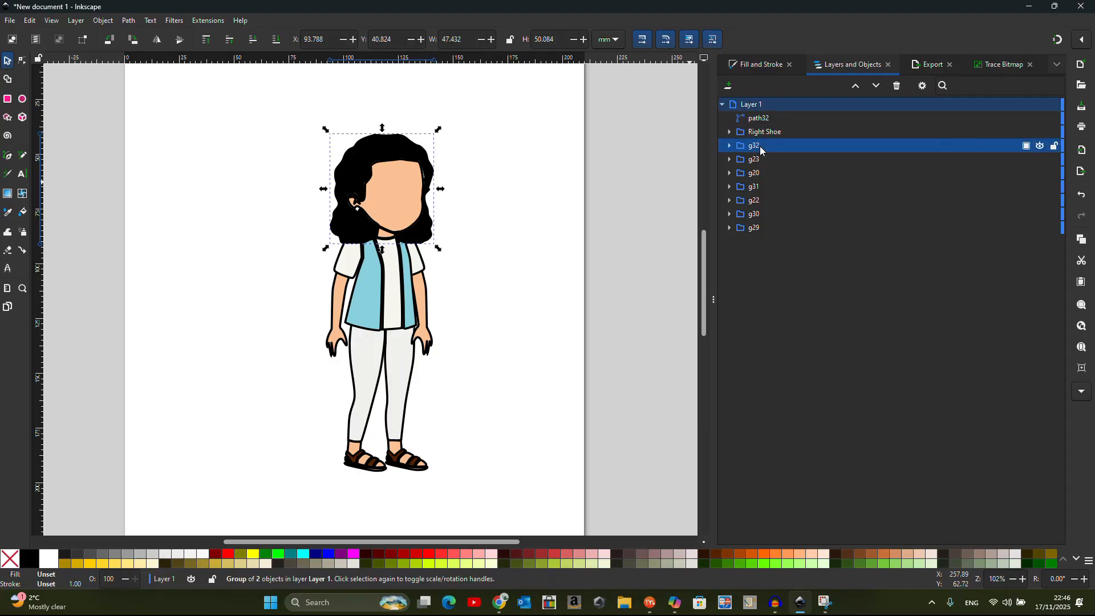
pyautogui.click(763, 147)
pyautogui.write('Head')
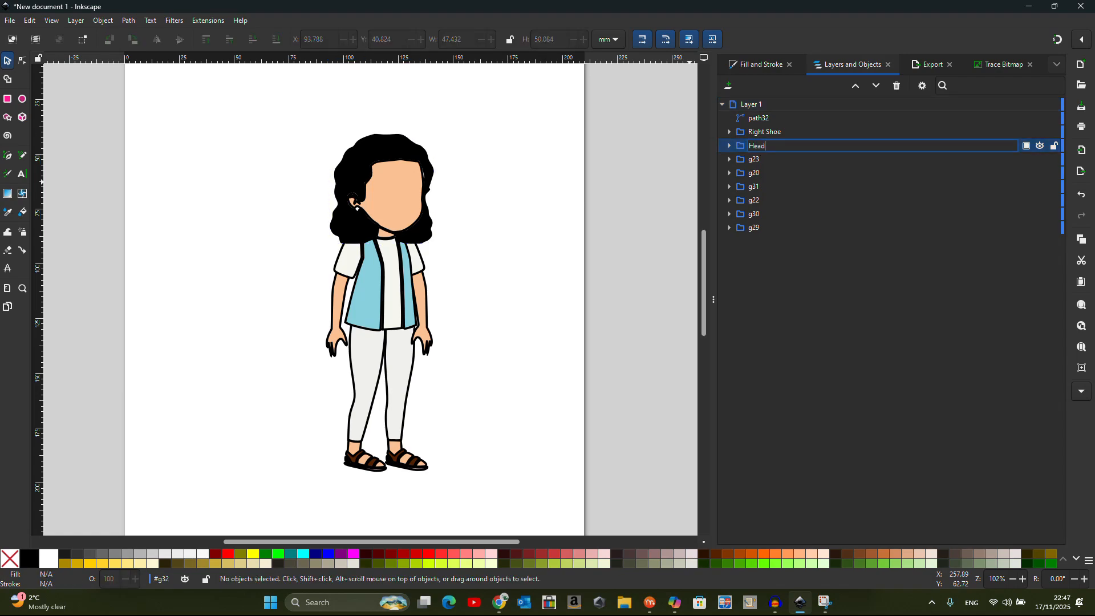
pyautogui.press('Return')
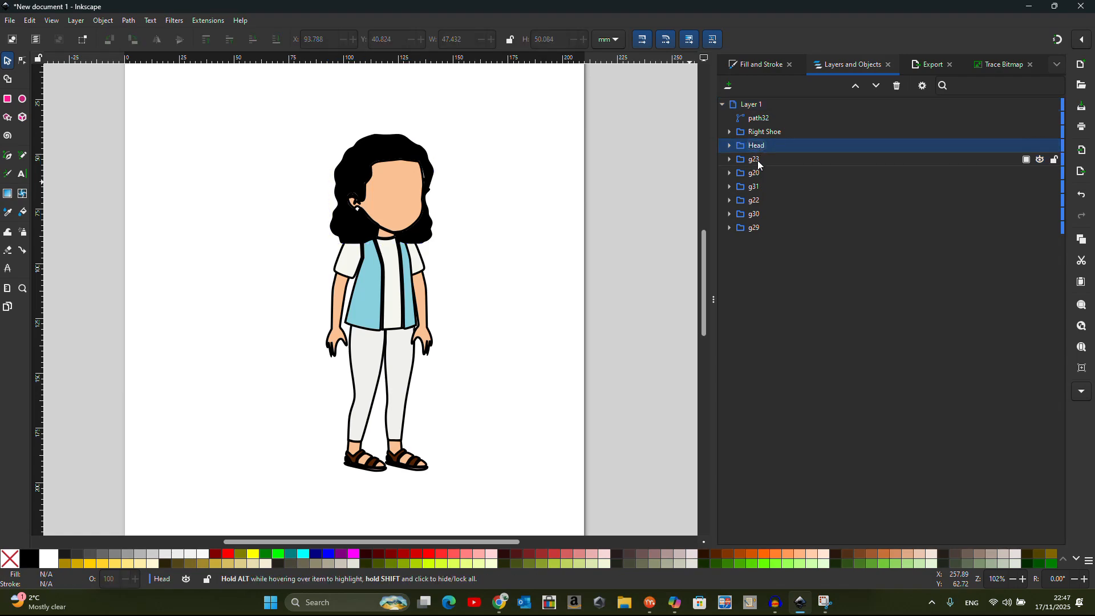
pyautogui.click(758, 160)
pyautogui.click(759, 162)
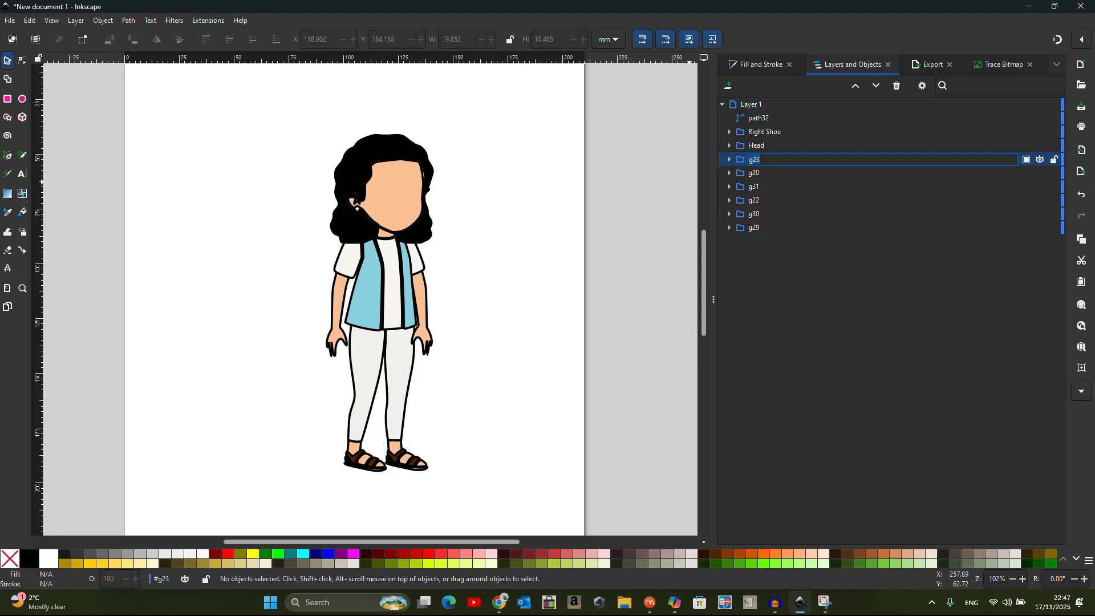
pyautogui.write('Left shoe')
pyautogui.press('Return')
# Rename groups g20, g31 and g22 to Right Hand, Shirt and Left hand
pyautogui.click(758, 174)
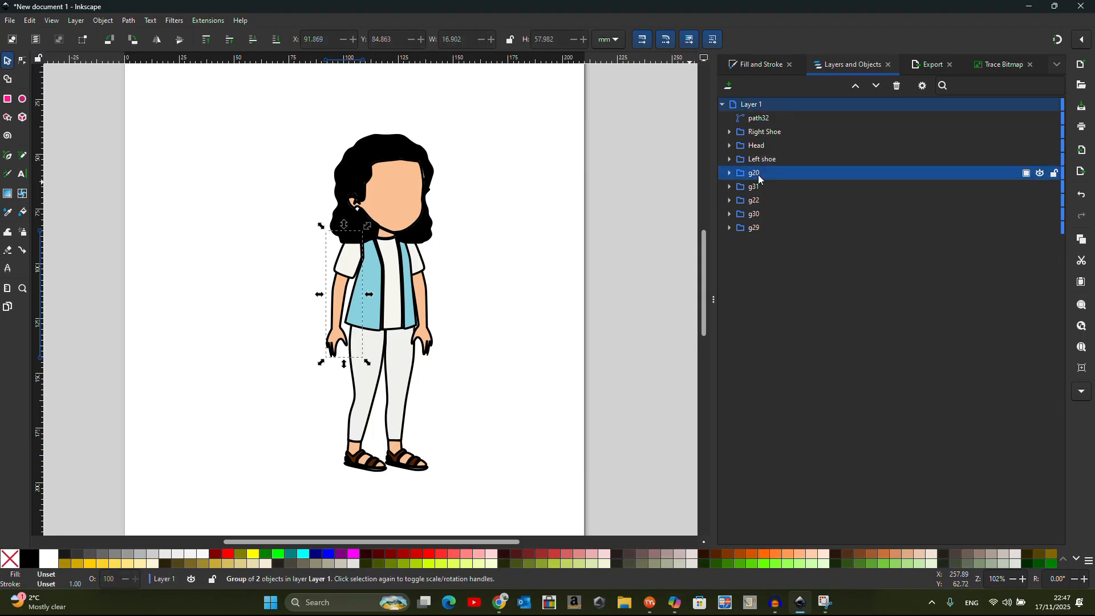
pyautogui.click(758, 174)
pyautogui.write('R')
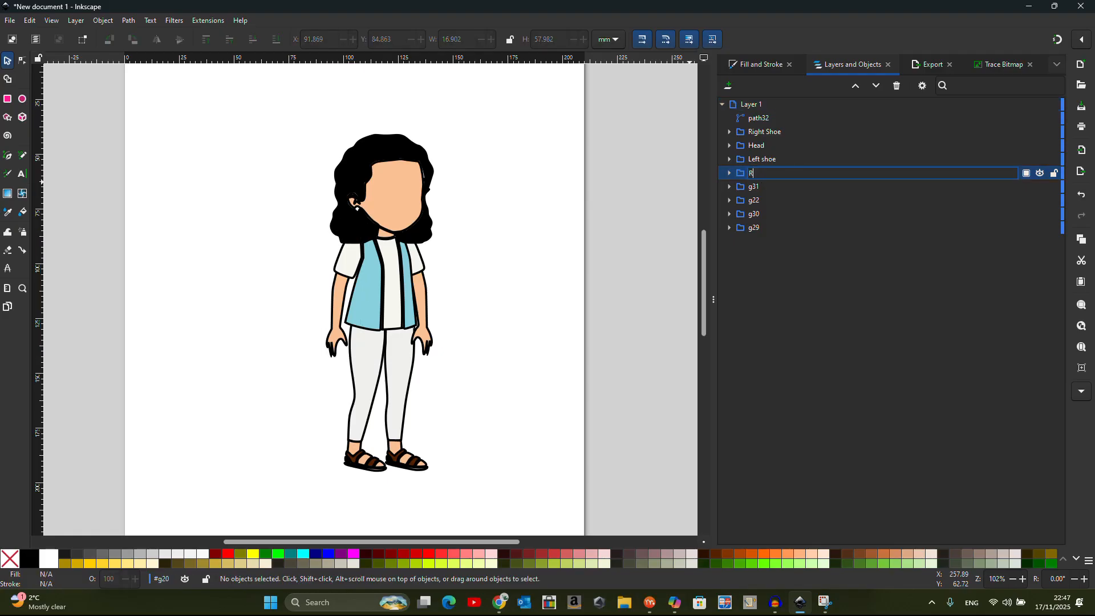
pyautogui.write('ight Hand')
pyautogui.press('Return')
pyautogui.click(758, 187)
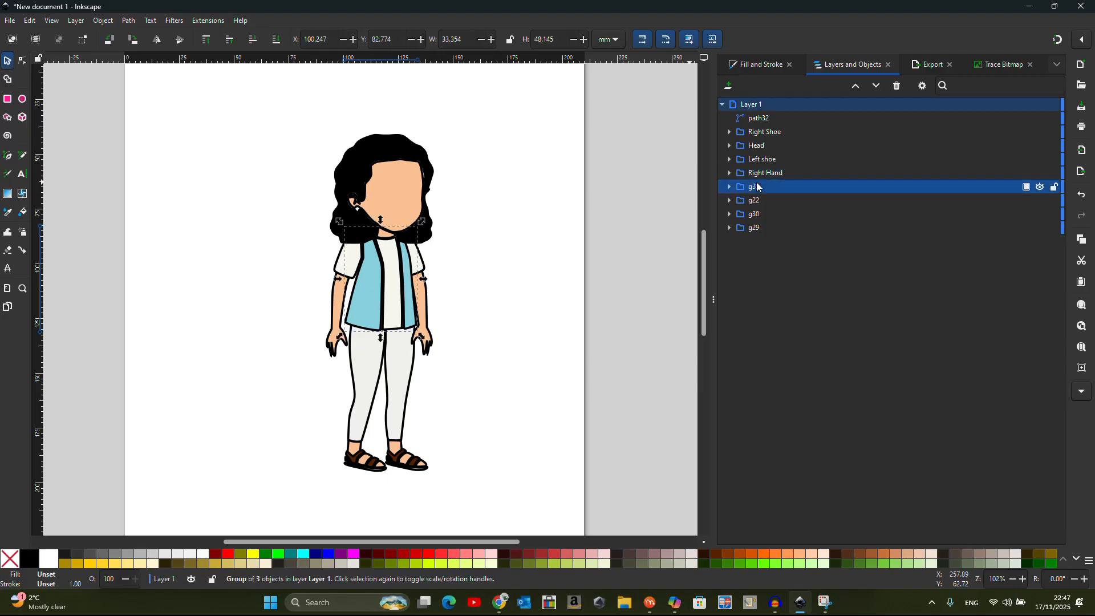
pyautogui.doubleClick(758, 186)
pyautogui.write('Sh')
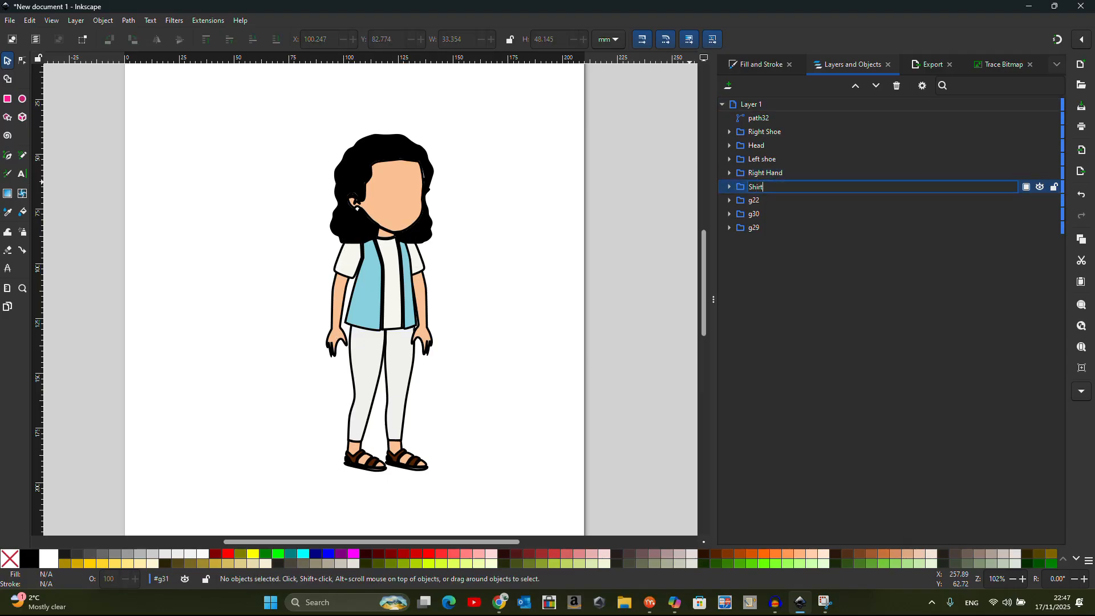
pyautogui.write('irt')
pyautogui.press('Return')
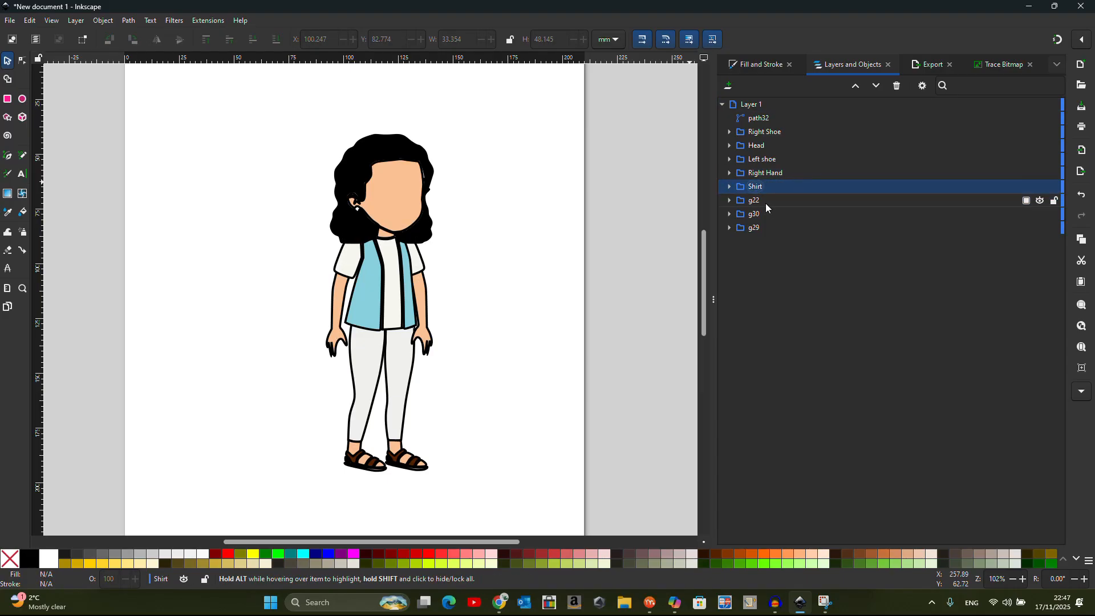
pyautogui.doubleClick(766, 204)
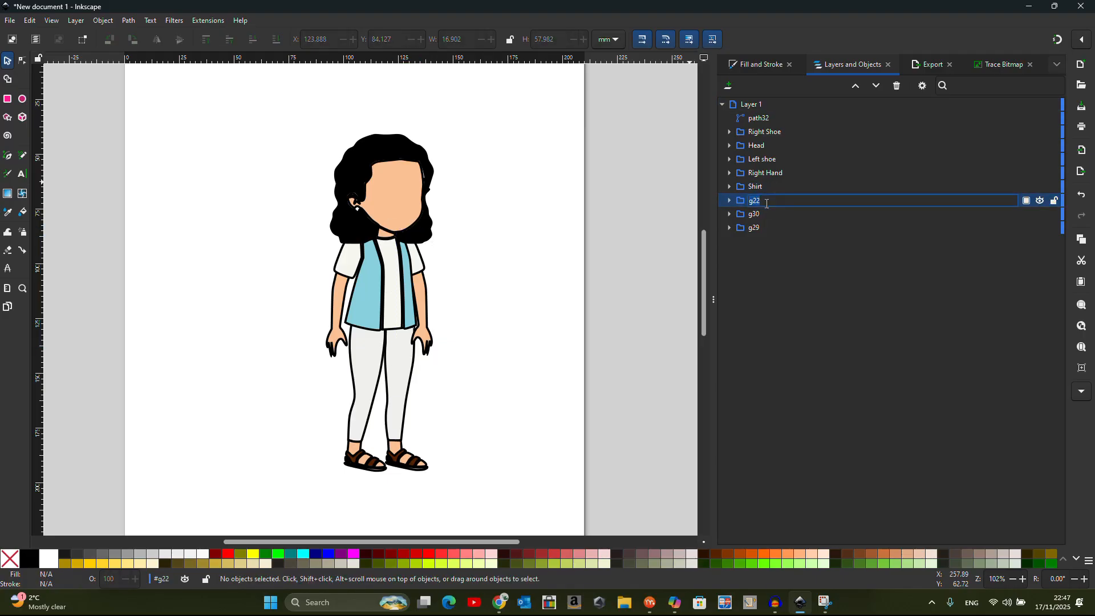
pyautogui.write('Left hand')
pyautogui.press('Return')
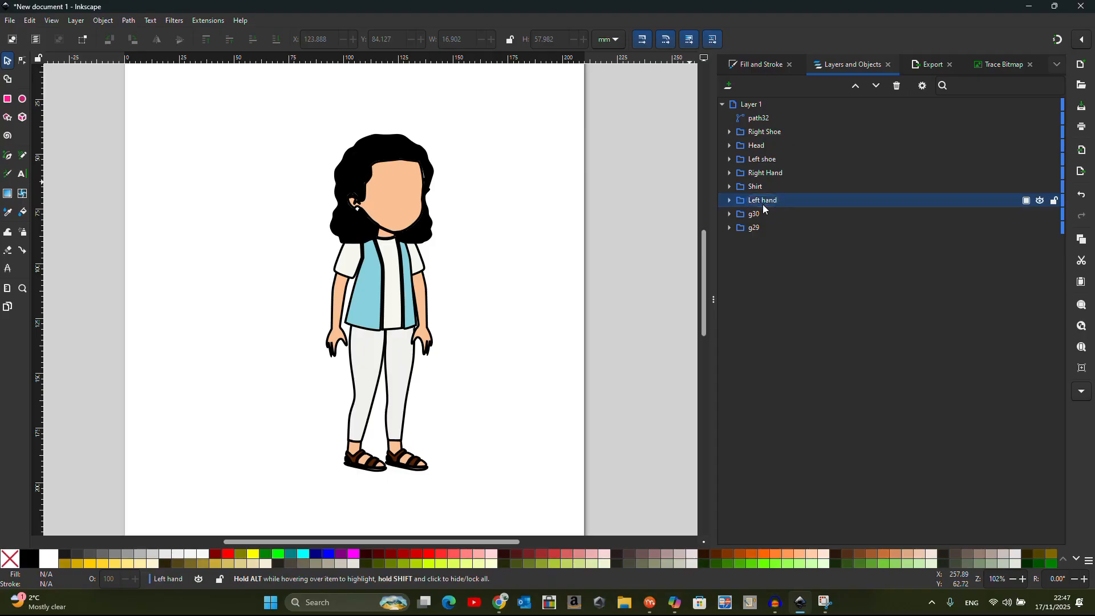
# Rename g30, g29 and path32 to Right foot, Left foot and Neck, then deselect
pyautogui.click(758, 217)
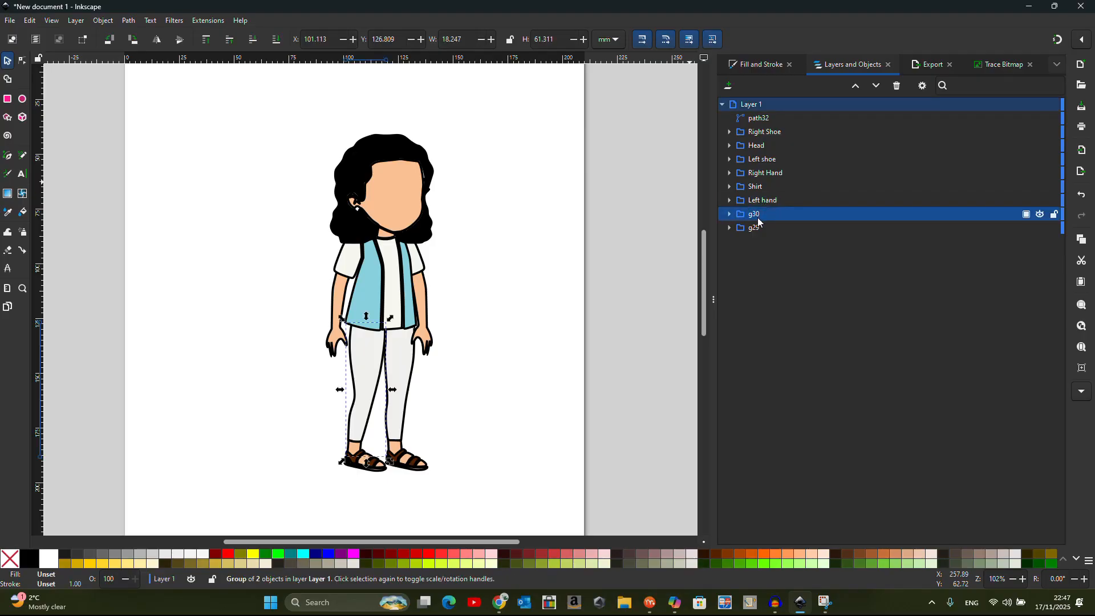
pyautogui.doubleClick(759, 220)
pyautogui.write('Right ')
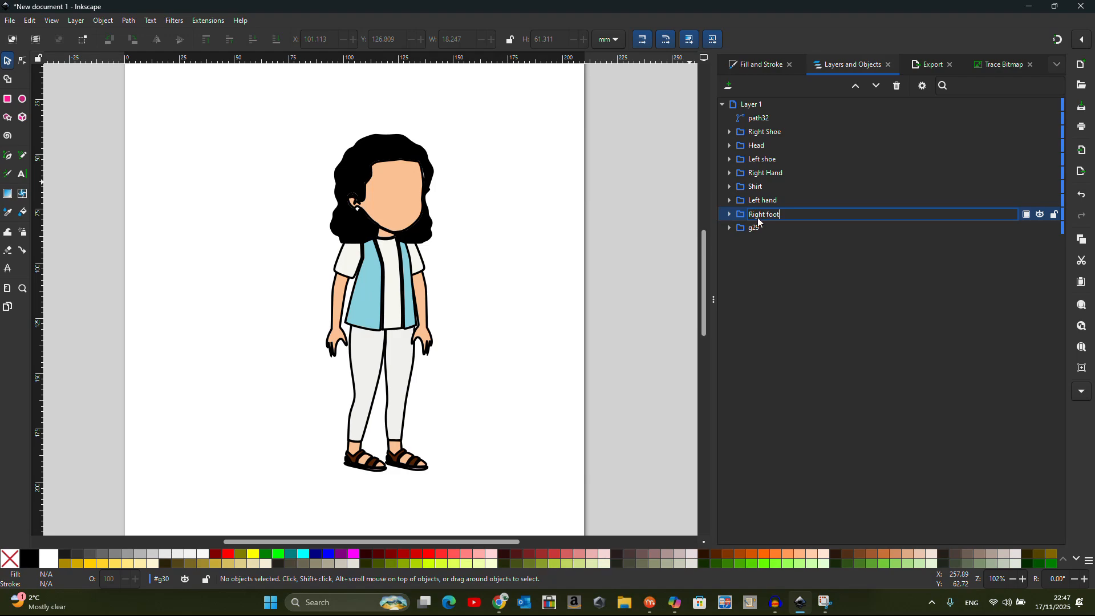
pyautogui.write('foot')
pyautogui.press('Return')
pyautogui.click(758, 231)
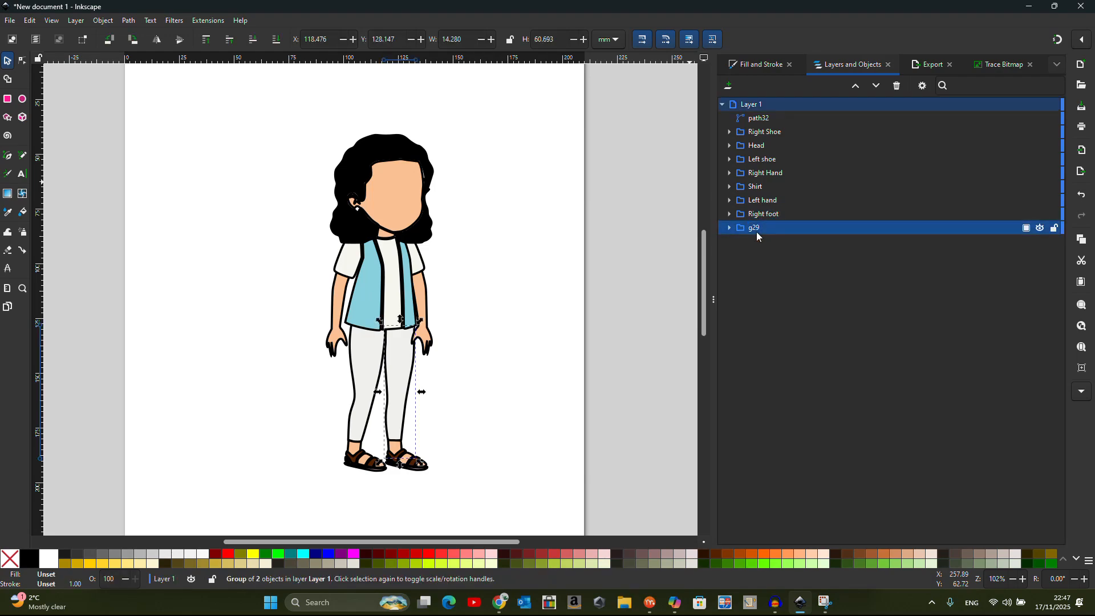
pyautogui.doubleClick(757, 232)
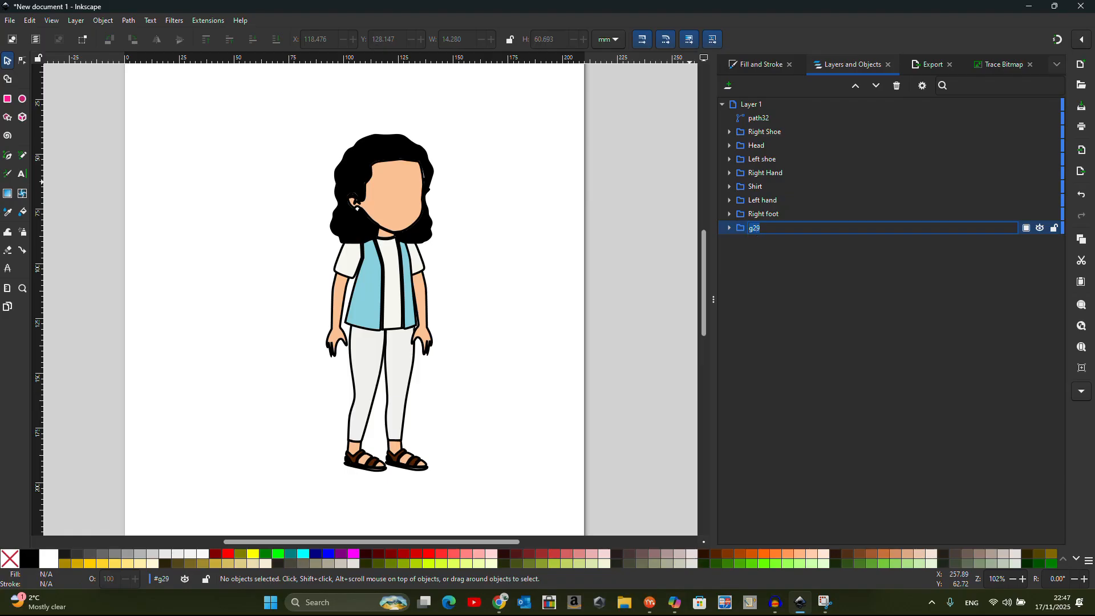
pyautogui.write('Left foot')
pyautogui.press('Return')
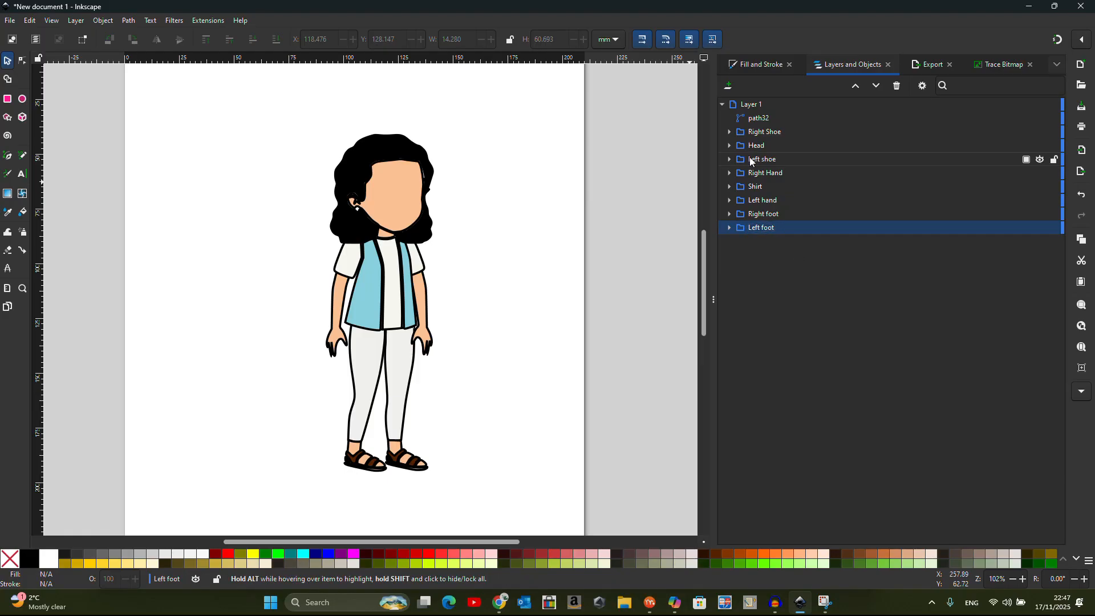
pyautogui.click(763, 118)
pyautogui.doubleClick(764, 118)
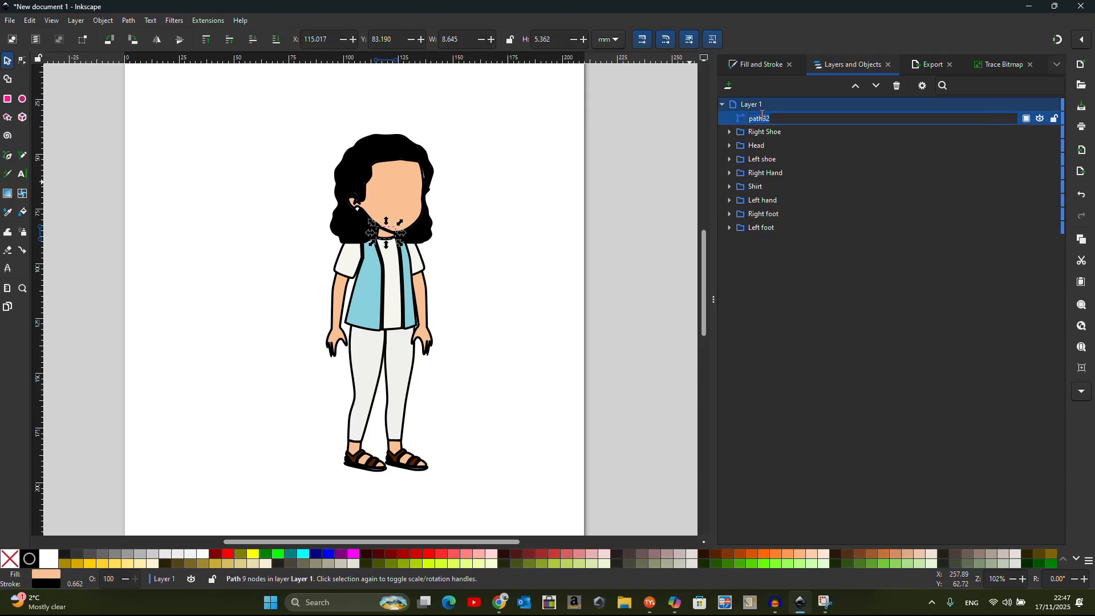
pyautogui.write('Neck')
pyautogui.press('Return')
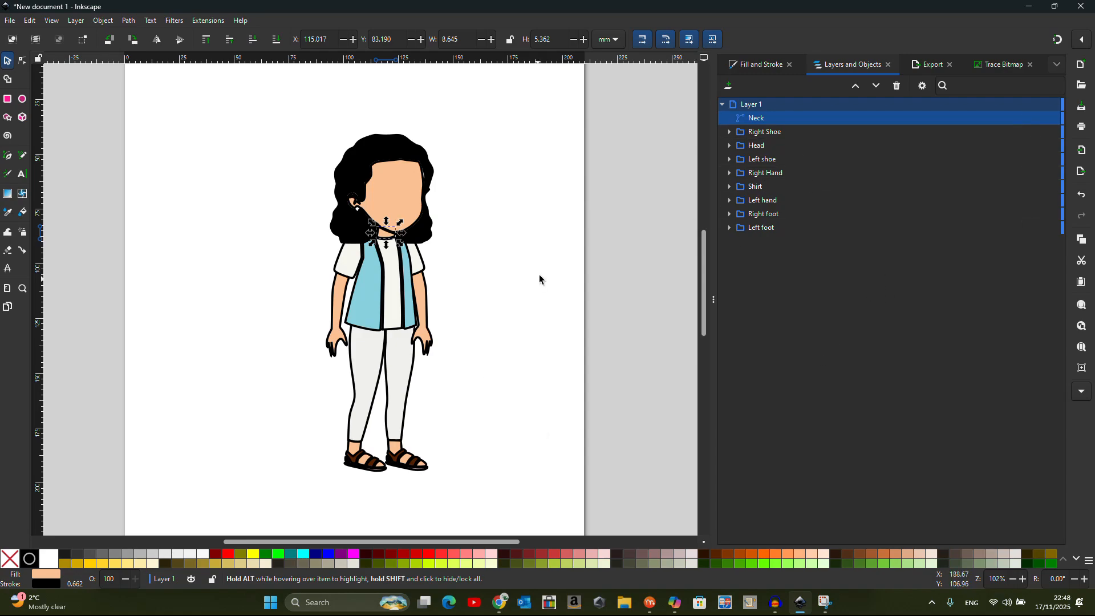
pyautogui.scroll(-2, 539, 275)
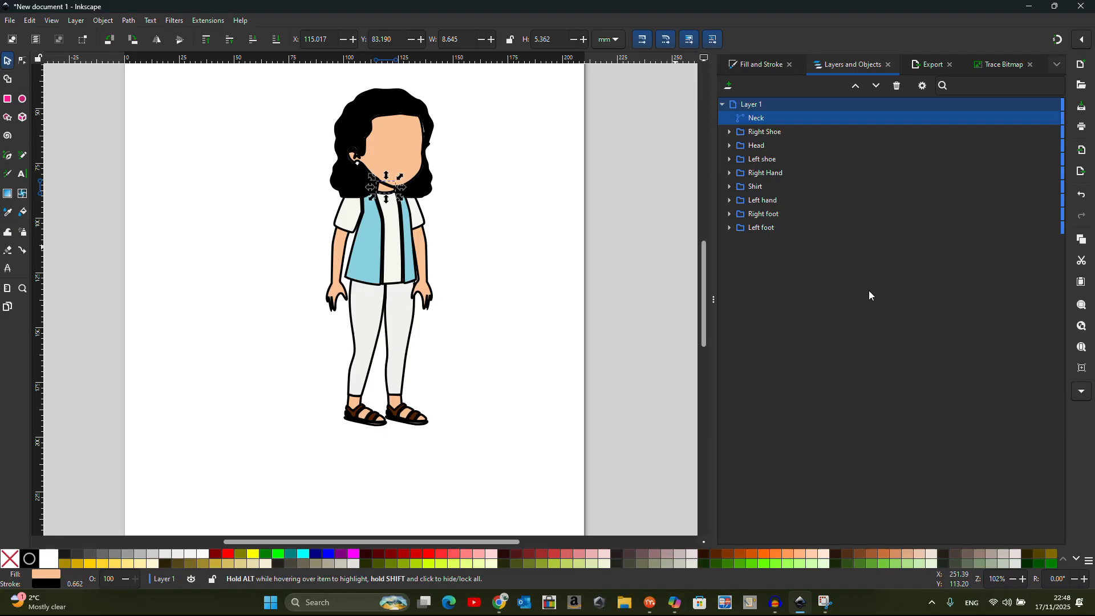
pyautogui.click(536, 282)
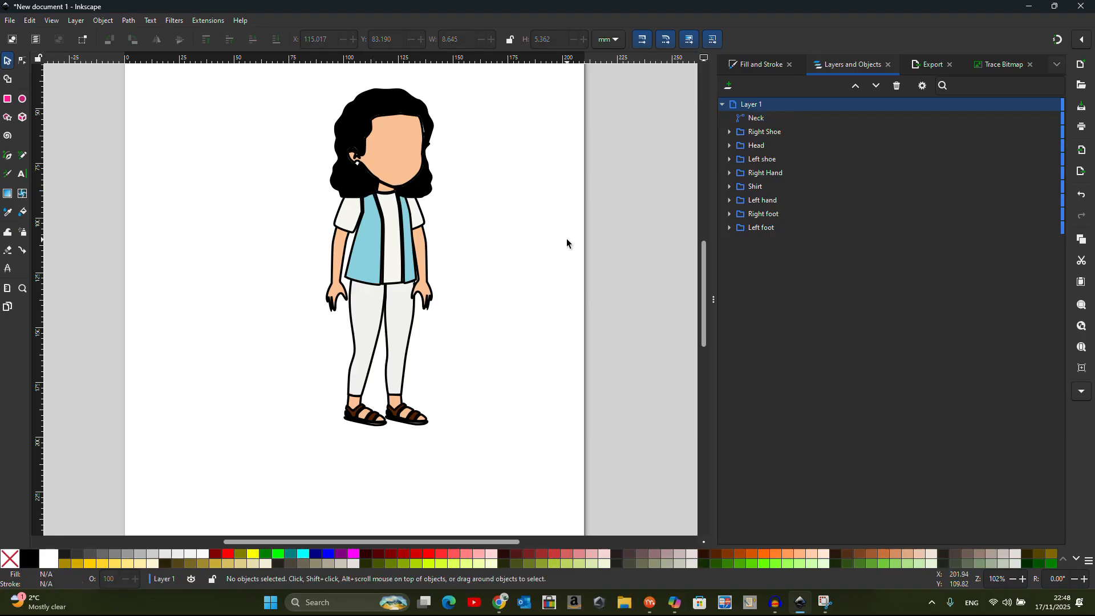
pyautogui.scroll(-1, 482, 279)
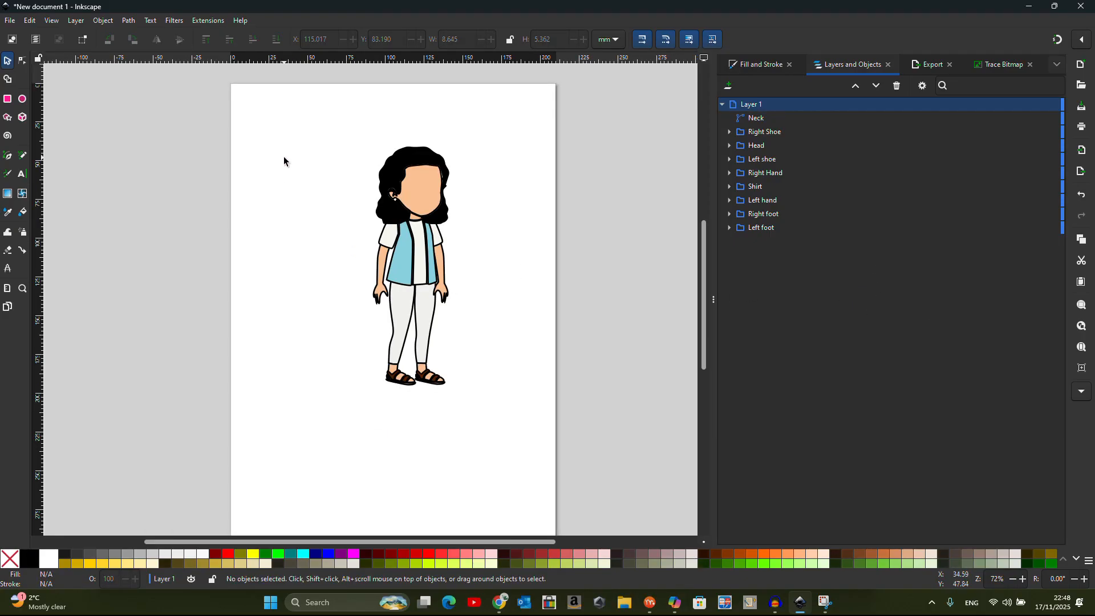
# Select the whole girl and set the export save location to the Desktop
pyautogui.moveTo(280, 115); pyautogui.dragTo(504, 469)
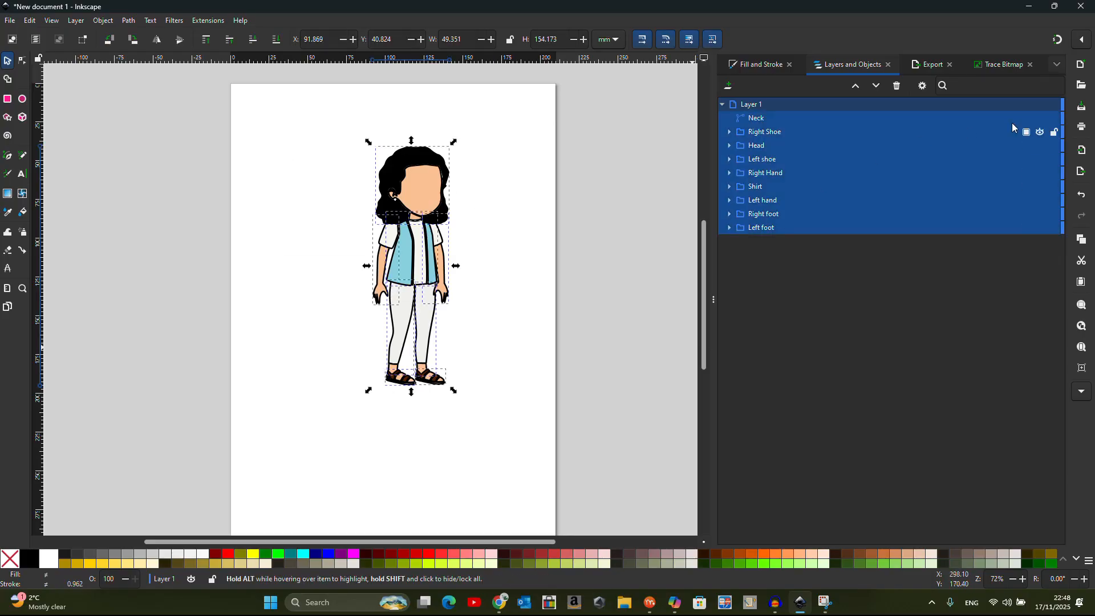
pyautogui.click(1083, 171)
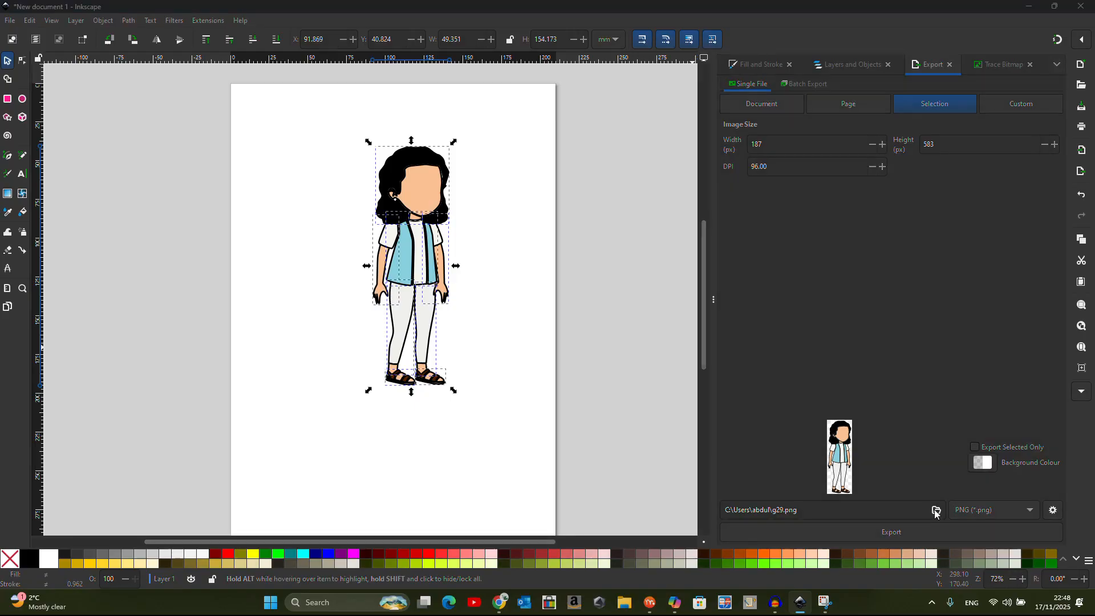
pyautogui.click(936, 511)
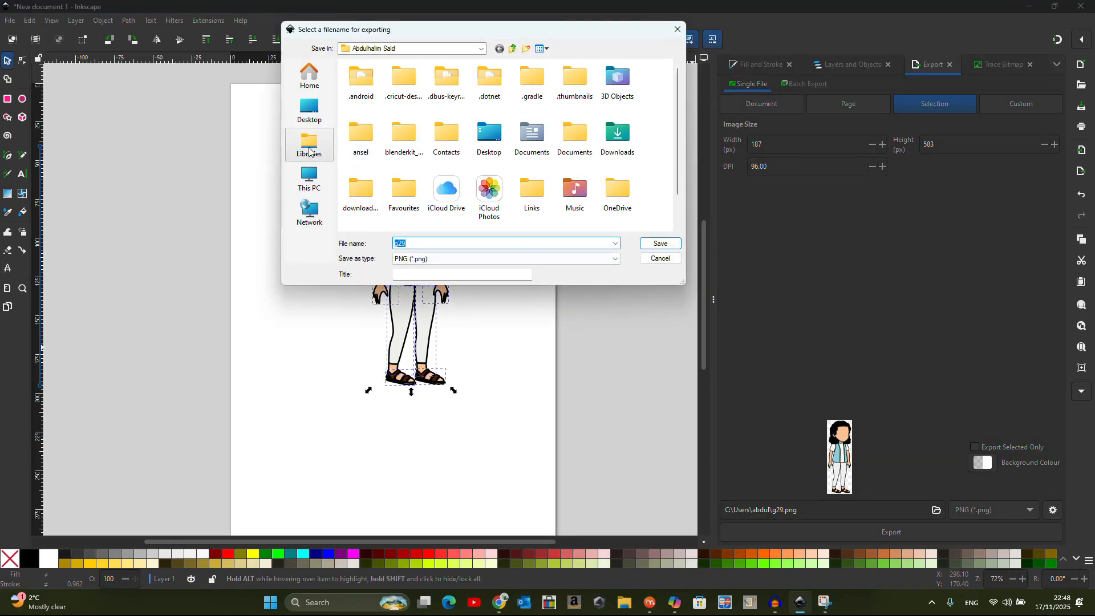
pyautogui.click(311, 153)
pyautogui.click(310, 111)
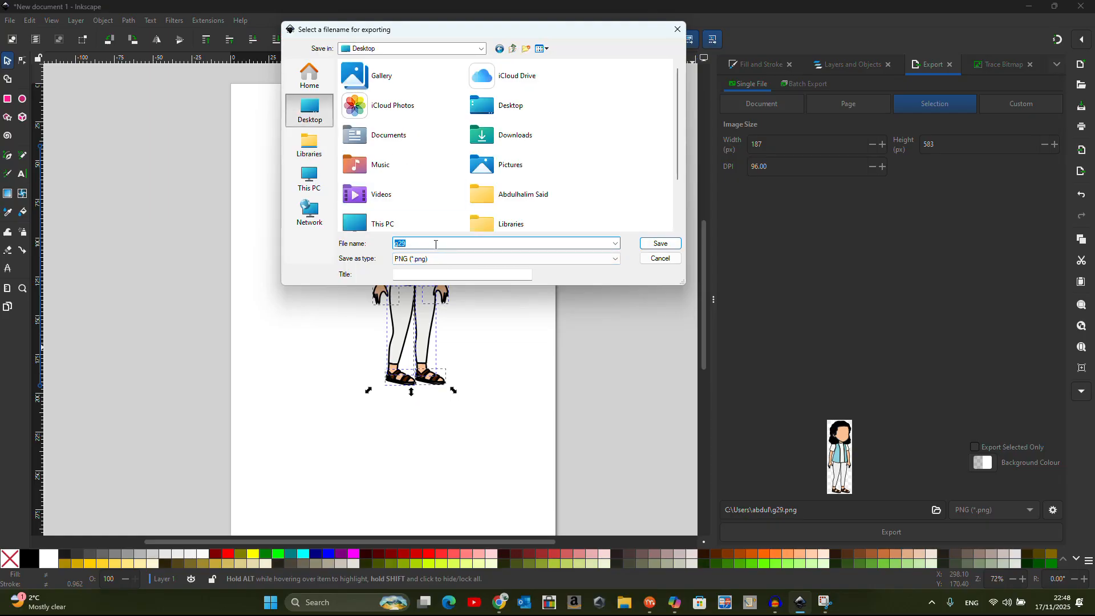
# Save the export as Plain SVG named Girl.svg, then switch to Moho
pyautogui.write('Girl')
pyautogui.click(491, 259)
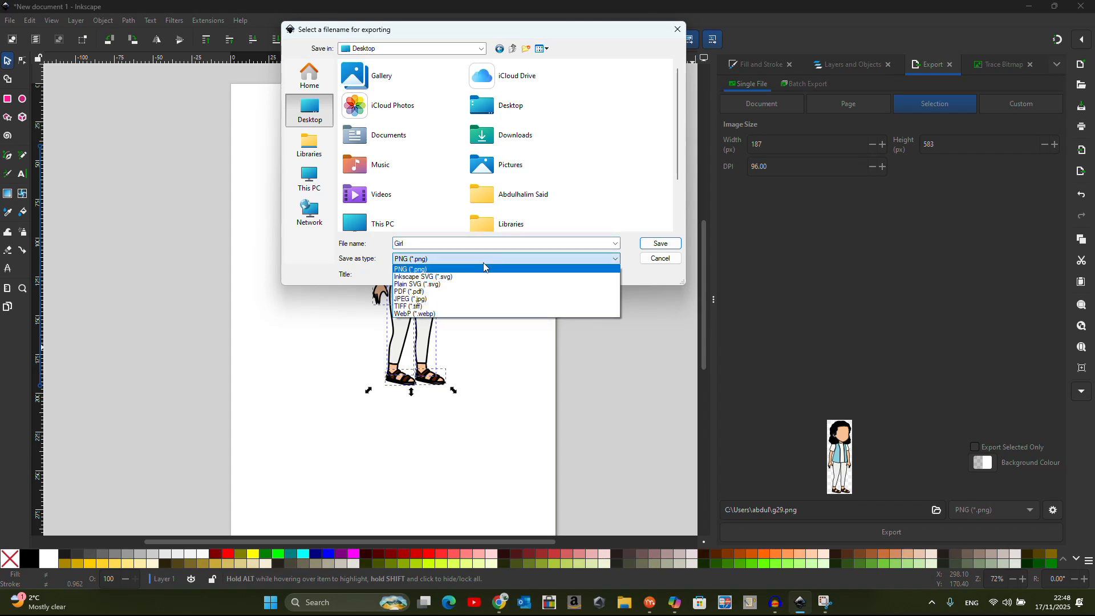
pyautogui.click(447, 285)
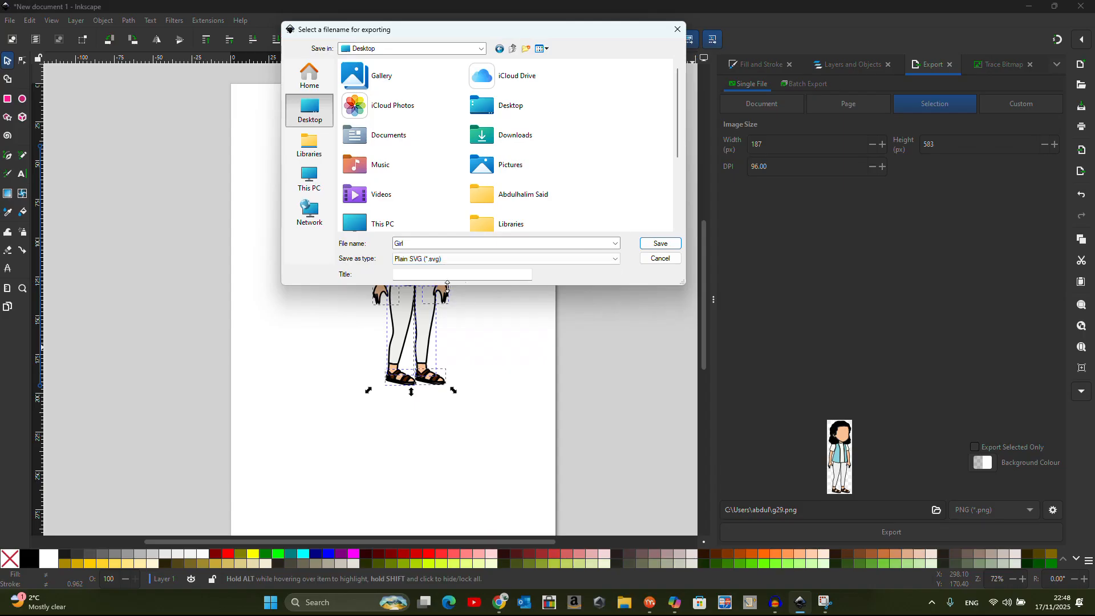
pyautogui.click(667, 244)
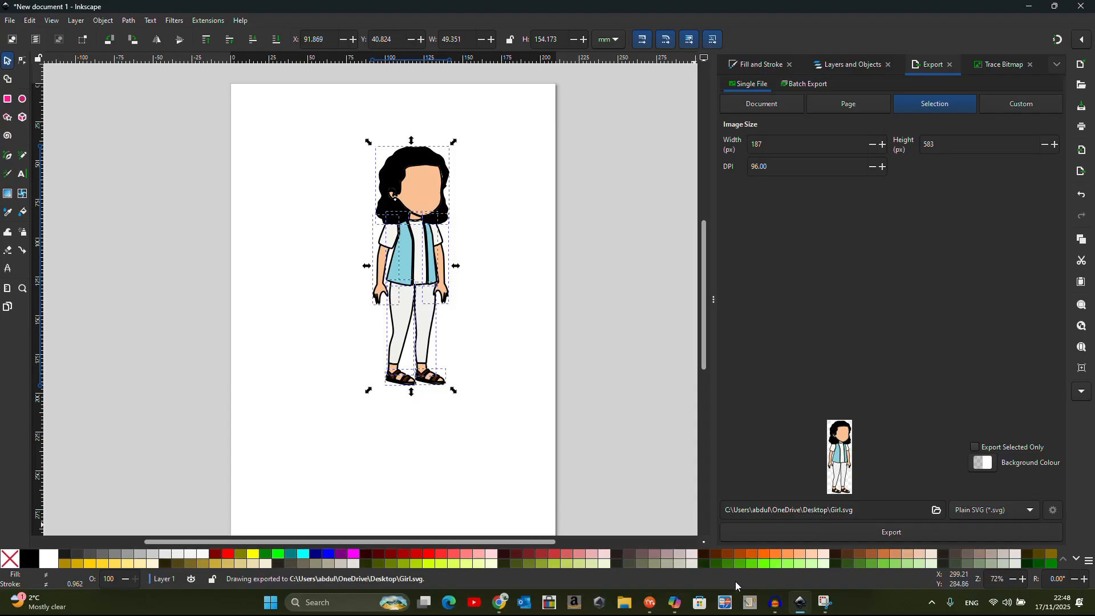
pyautogui.click(650, 603)
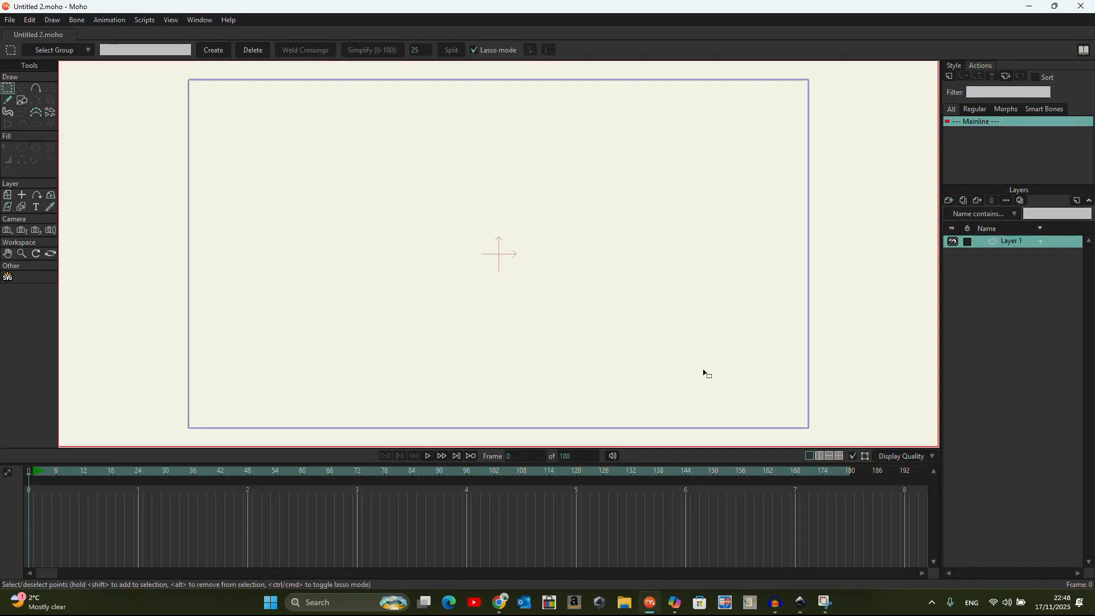
# Run the SVG Import script from Scripts > psd and import Girl.svg from the Desktop
pyautogui.click(145, 20)
pyautogui.moveTo(179, 169)
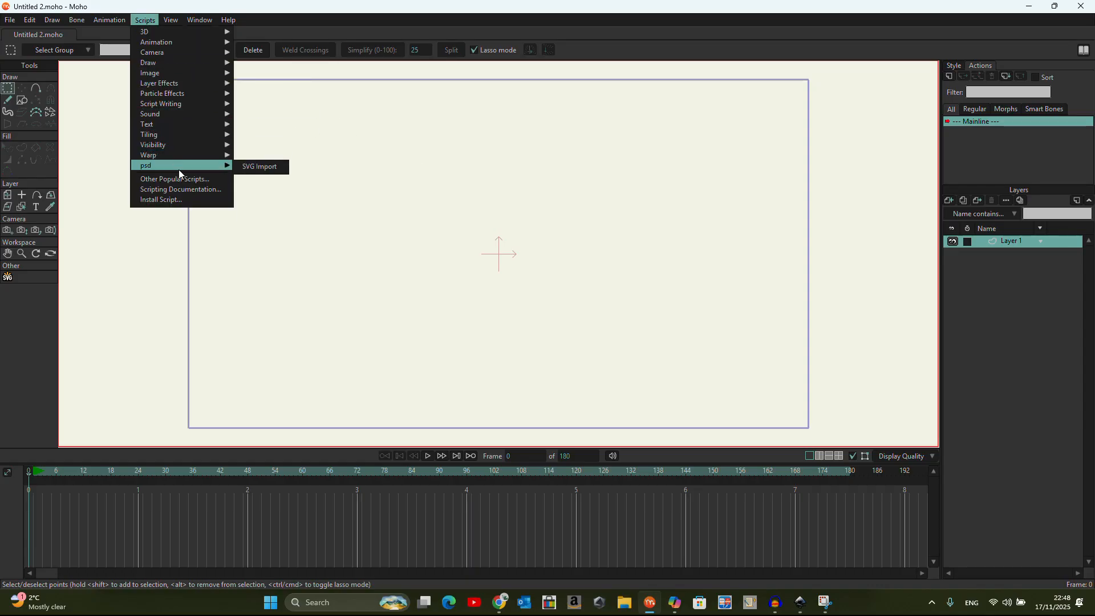
pyautogui.click(259, 166)
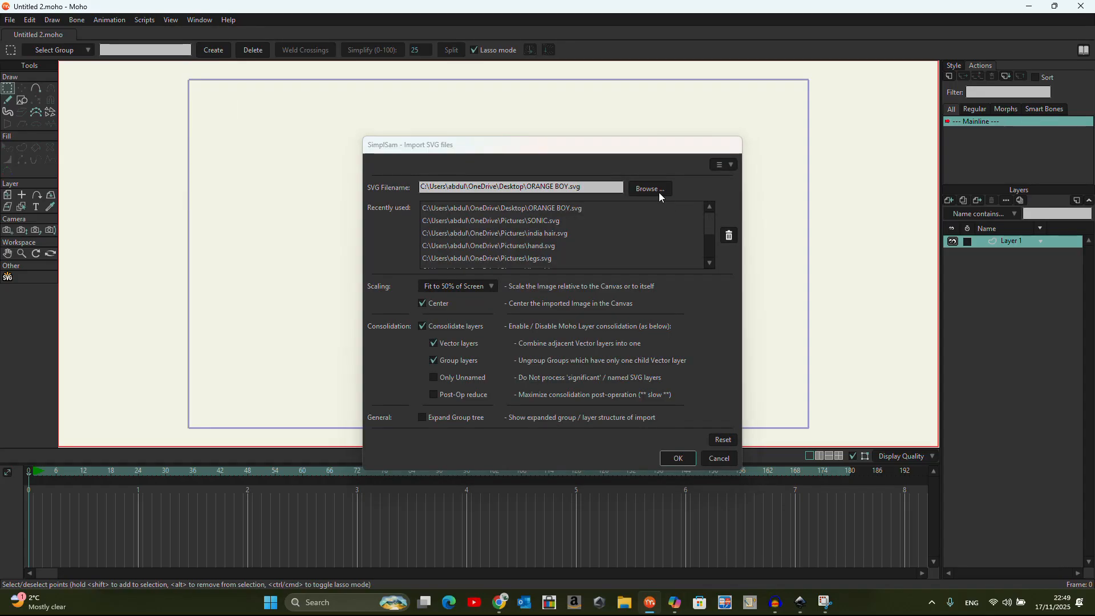
pyautogui.click(659, 191)
pyautogui.click(599, 121)
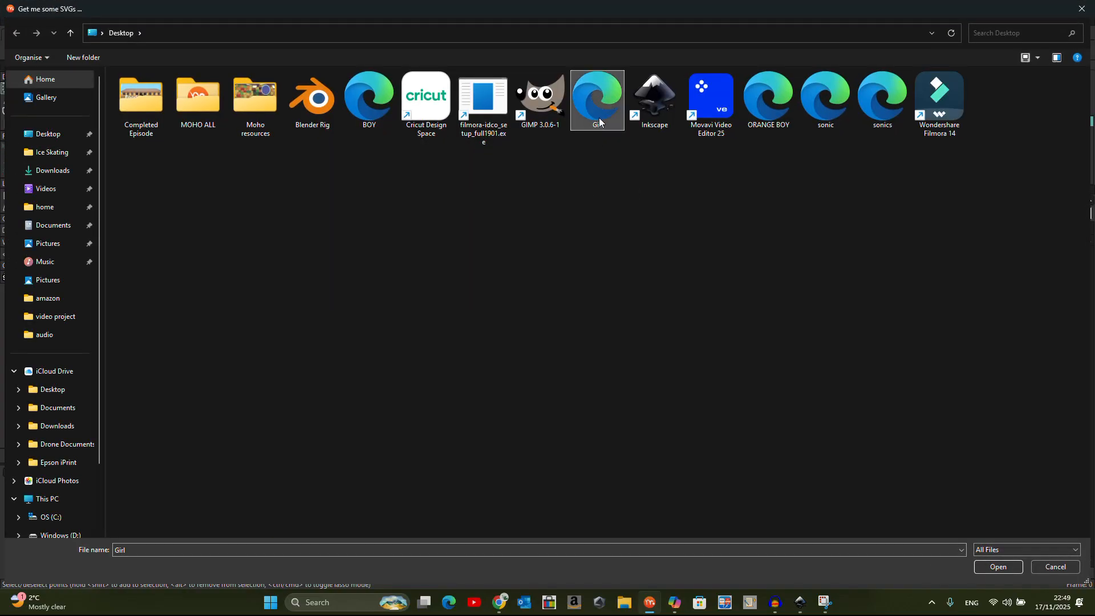
pyautogui.click(1002, 570)
pyautogui.click(677, 458)
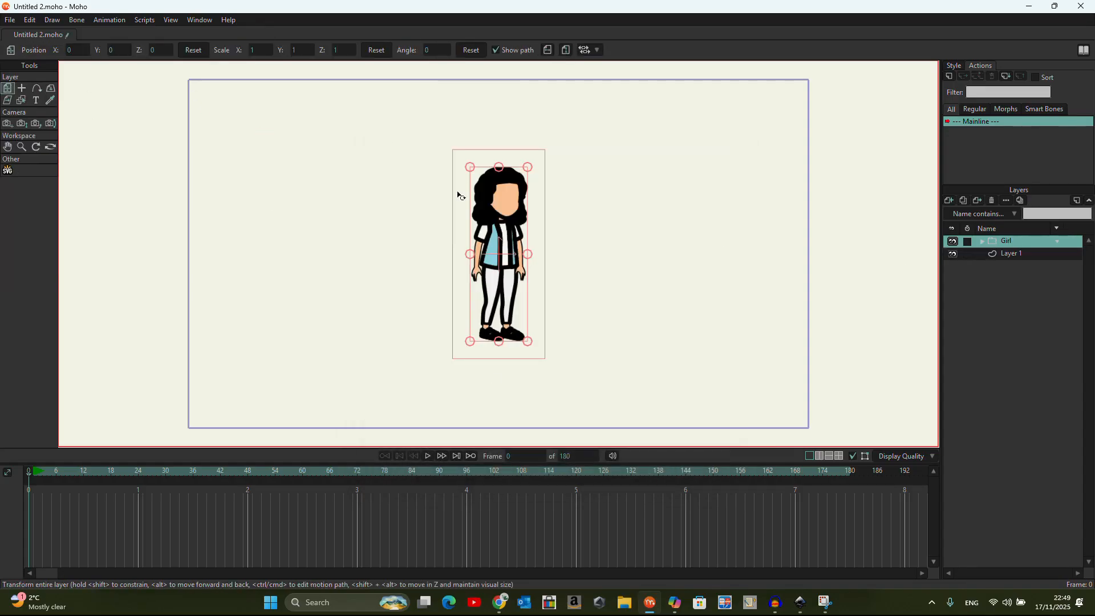
# Expand Girl and layer1, then check which part path32, g20, g31, g22, g30 and g29 each hold
pyautogui.click(982, 241)
pyautogui.click(991, 255)
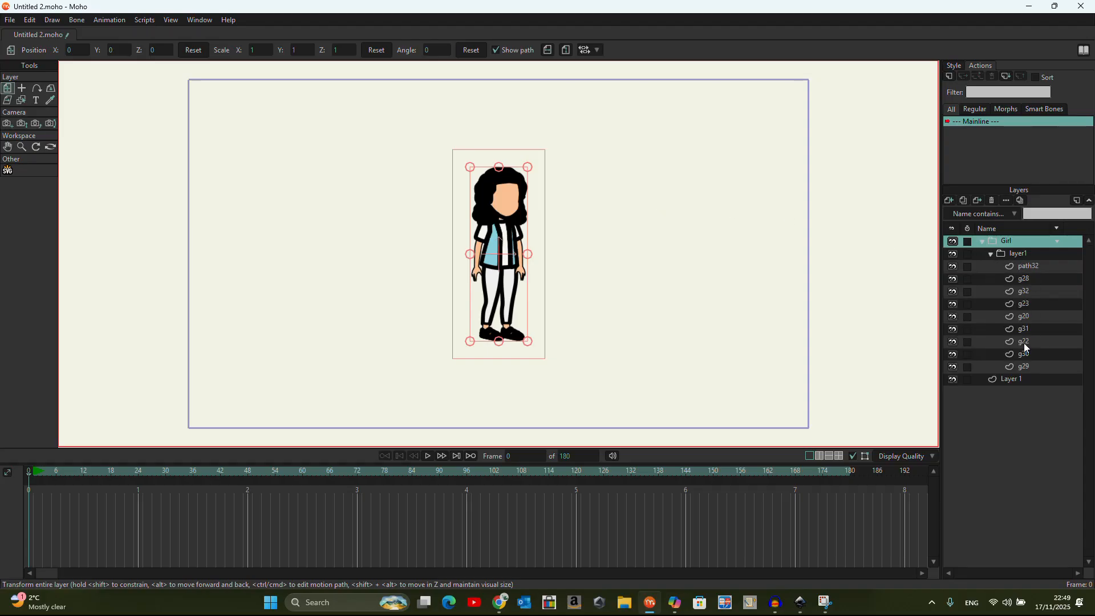
pyautogui.click(1032, 267)
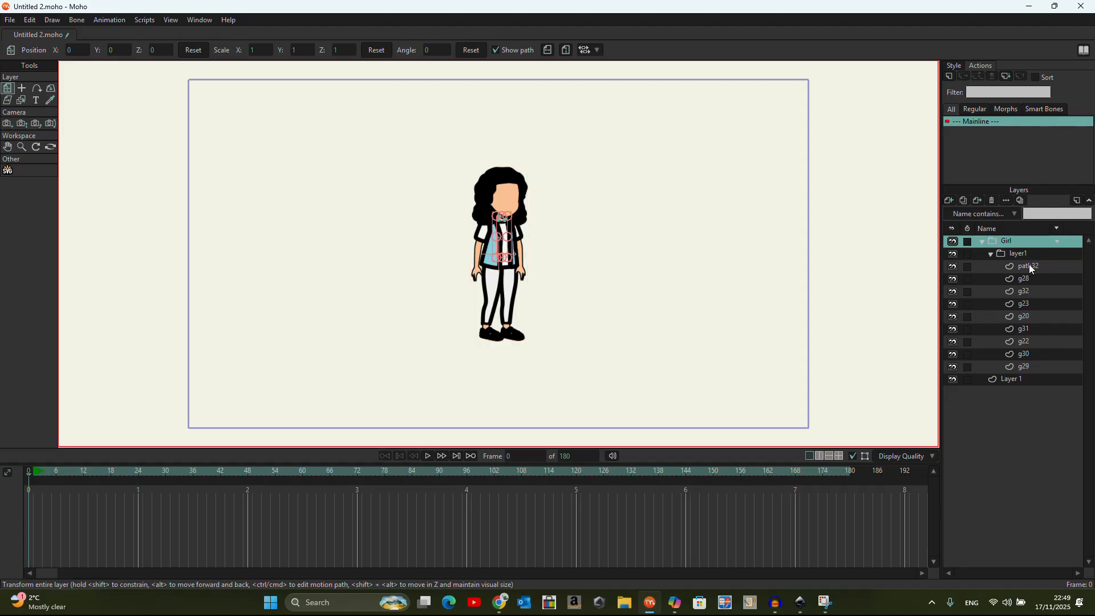
pyautogui.click(1027, 315)
pyautogui.click(1025, 329)
pyautogui.click(1026, 342)
pyautogui.click(1027, 354)
pyautogui.click(1023, 368)
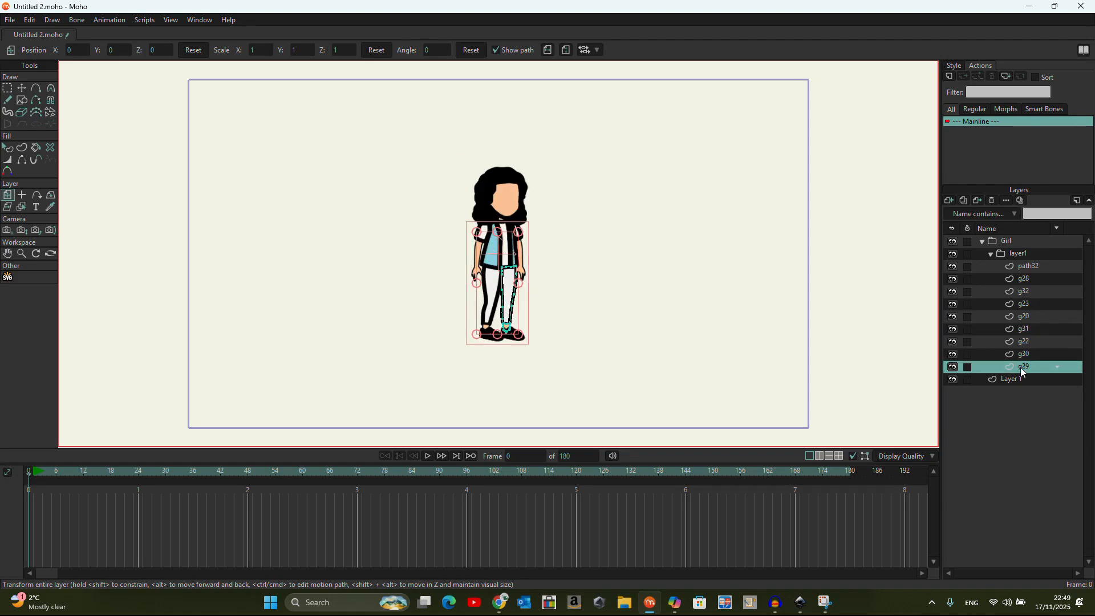
pyautogui.click(1031, 270)
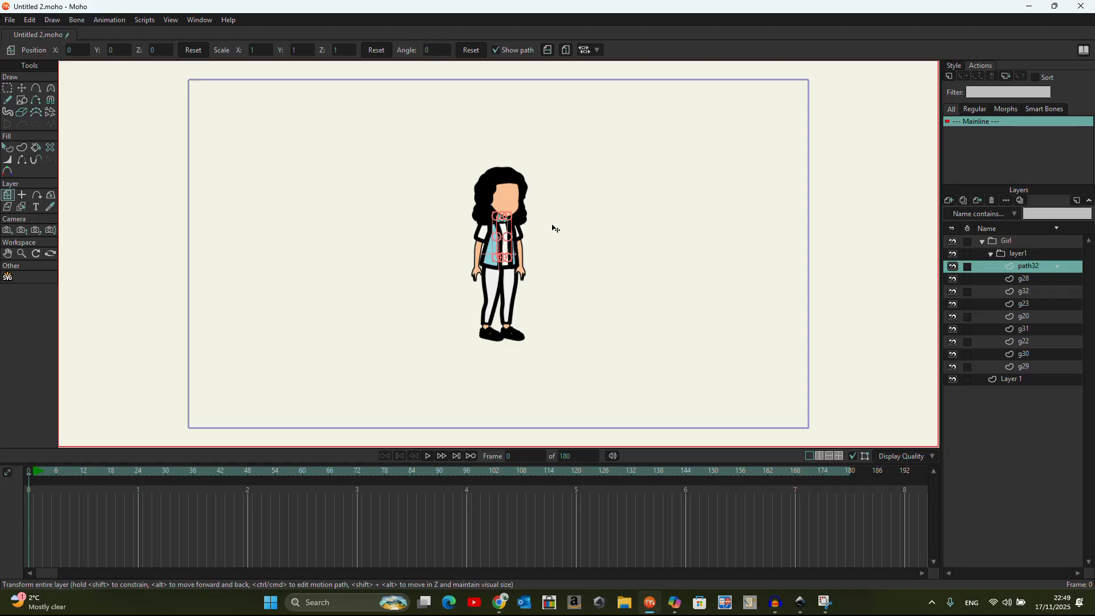
pyautogui.scroll(4, 553, 227)
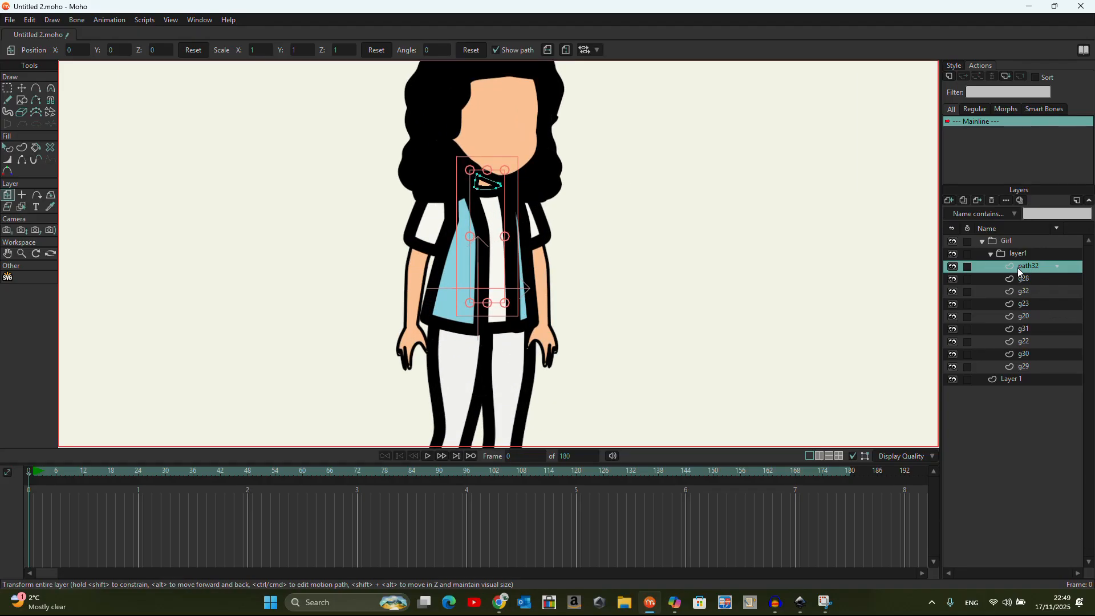
# Rename path32 to Neck, and rename g28, a shoe, to Right shoe
pyautogui.doubleClick(1021, 268)
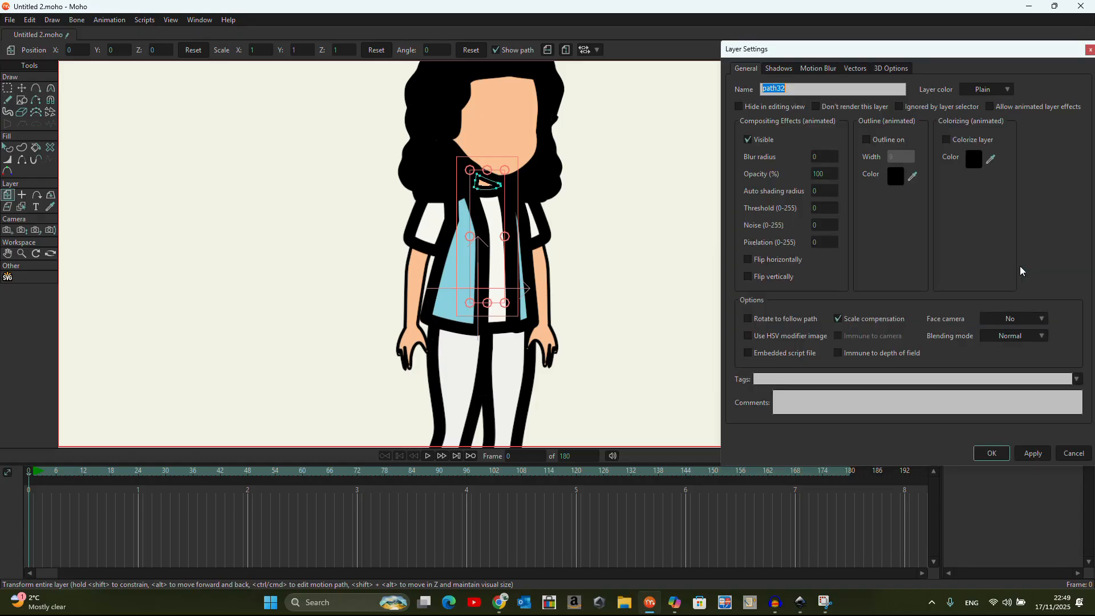
pyautogui.write('B')
pyautogui.write('eck')
pyautogui.click(982, 452)
pyautogui.click(1032, 280)
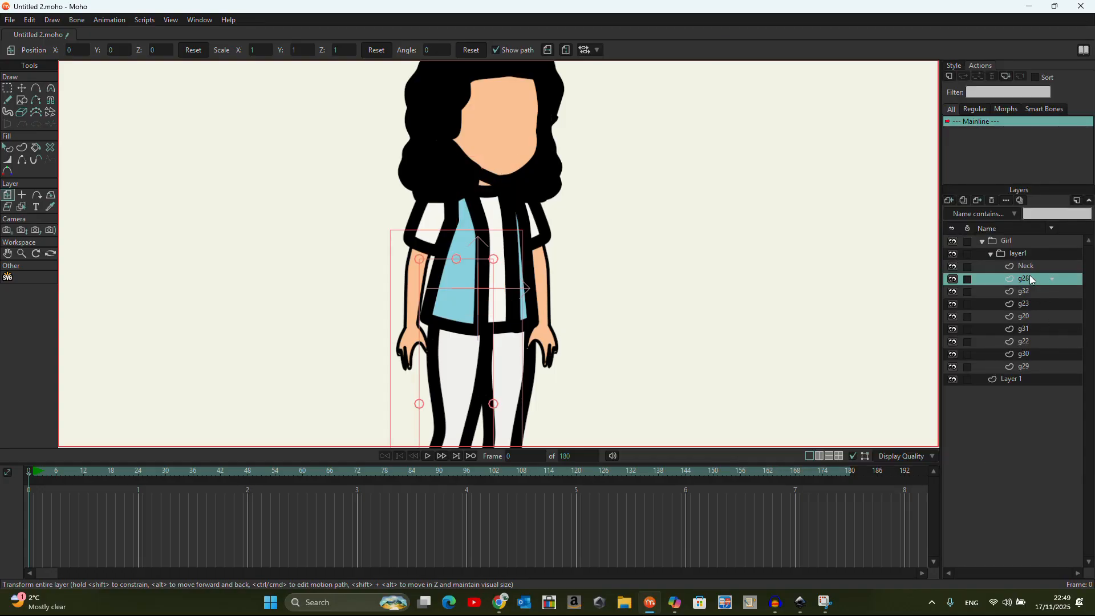
pyautogui.click(953, 279)
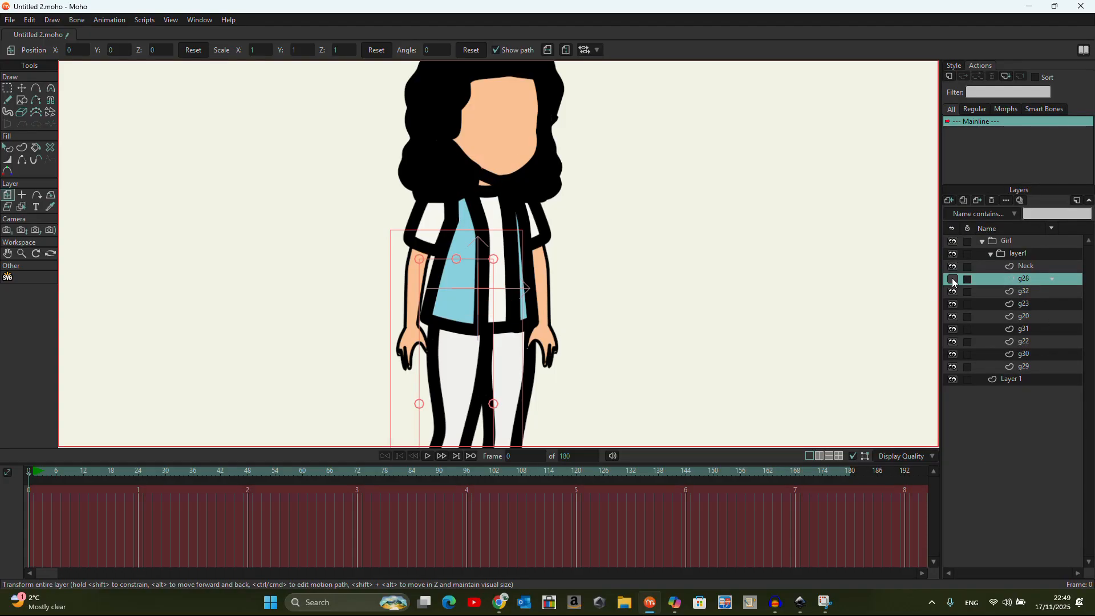
pyautogui.scroll(-3, 751, 274)
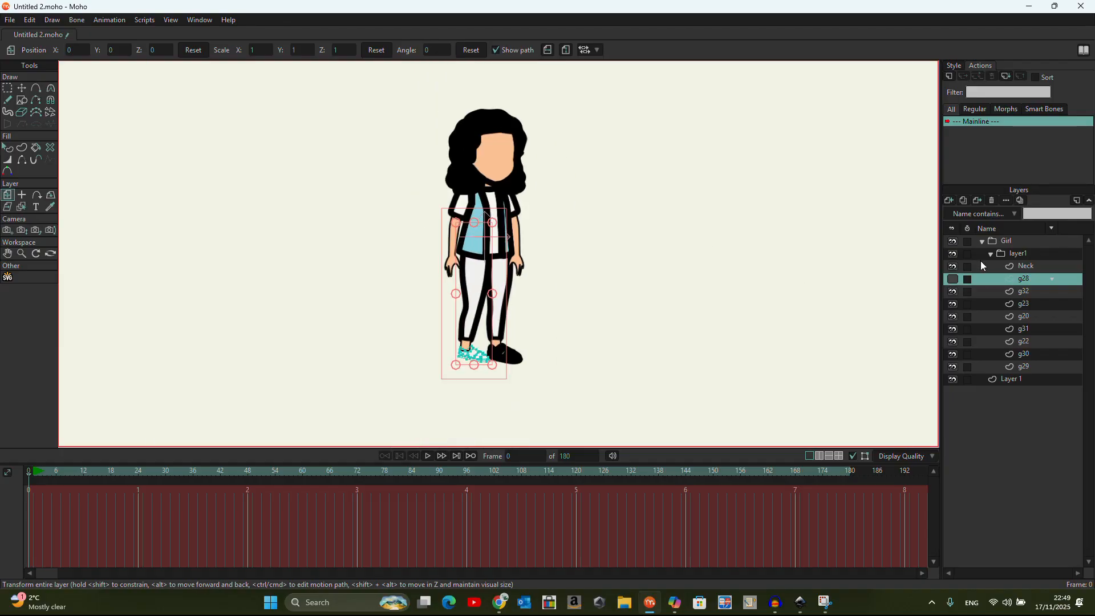
pyautogui.click(953, 279)
pyautogui.doubleClick(1026, 279)
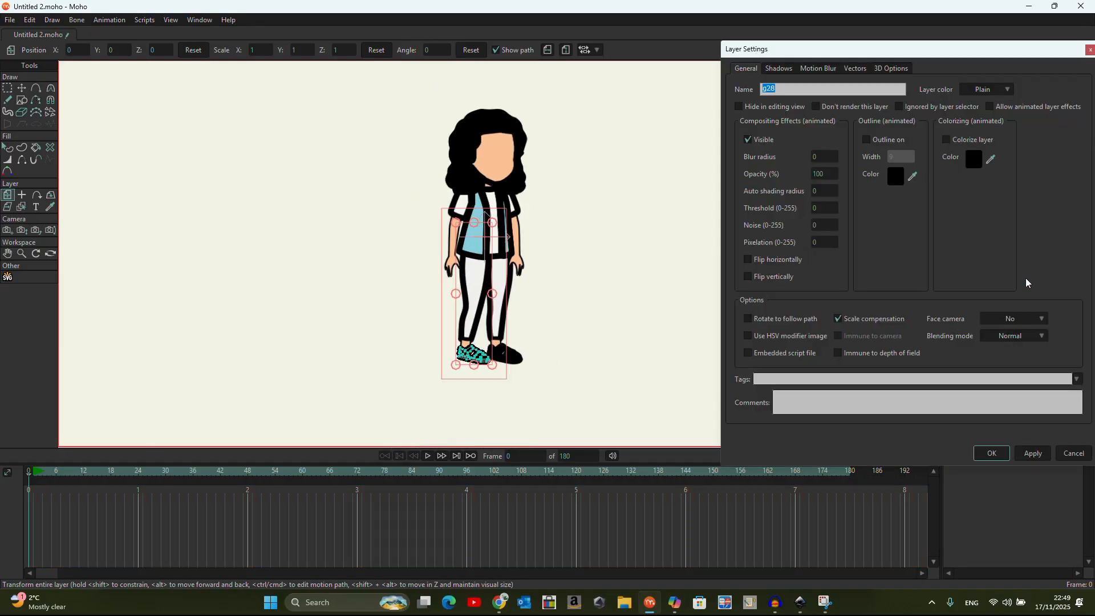
pyautogui.write('Right shoe')
pyautogui.click(992, 453)
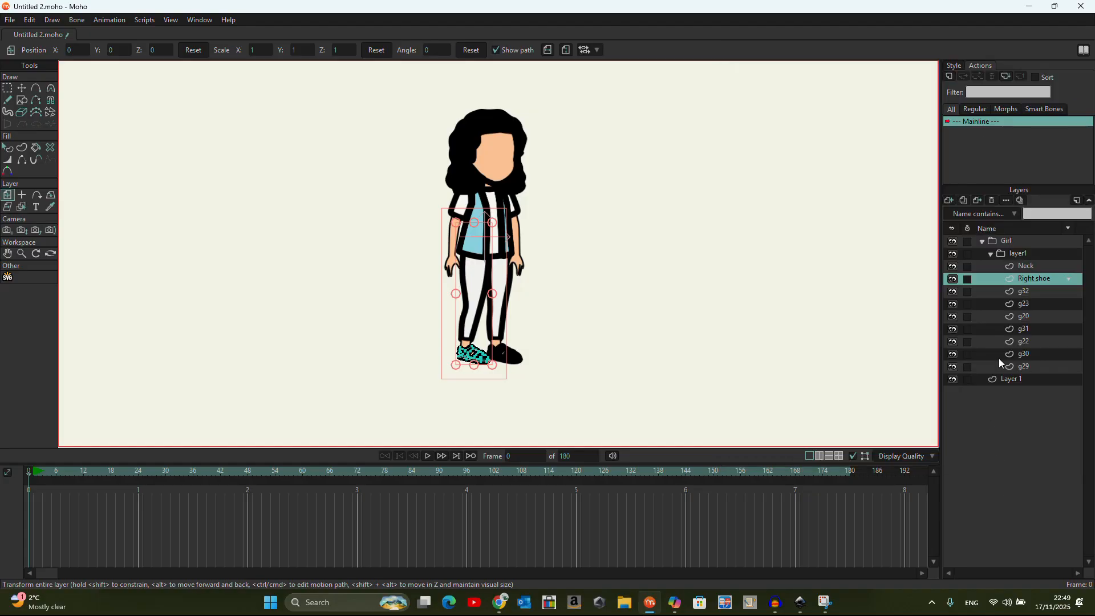
# Rename g32 to Head and g23 to Right Shoe, then correct the first shoe to Left Shoe
pyautogui.click(1024, 291)
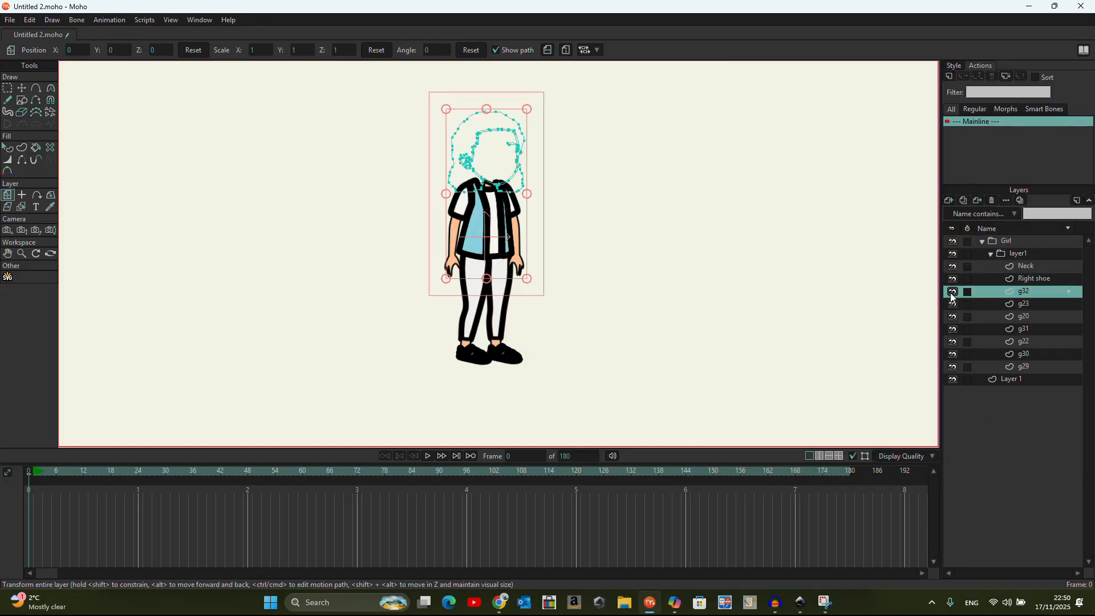
pyautogui.click(952, 294)
pyautogui.doubleClick(1019, 294)
pyautogui.write('Head')
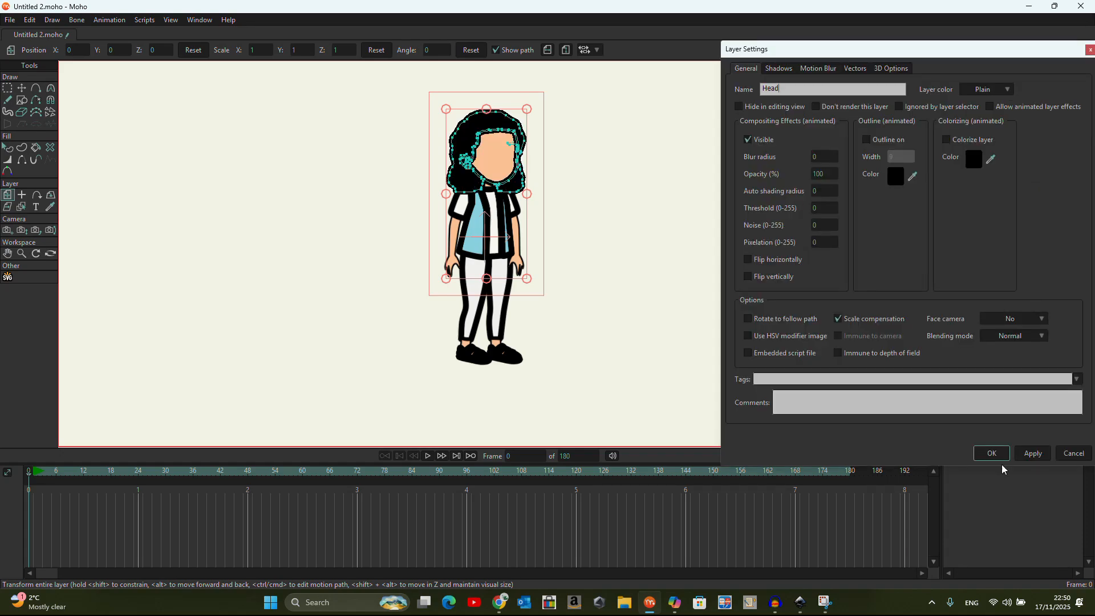
pyautogui.click(992, 452)
pyautogui.click(1027, 305)
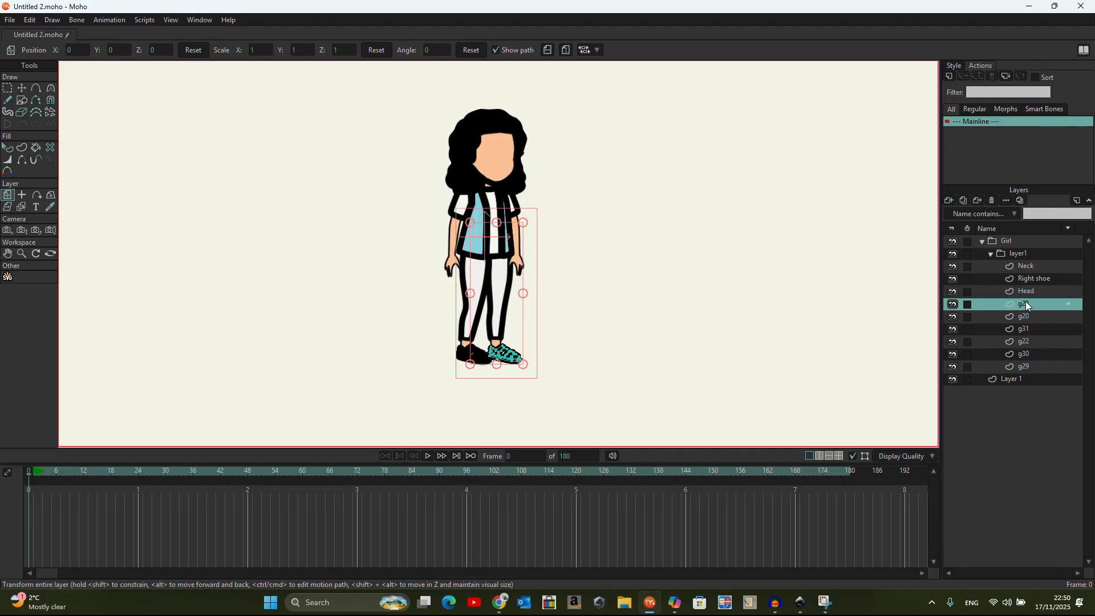
pyautogui.doubleClick(1028, 305)
pyautogui.write('Right Shoe')
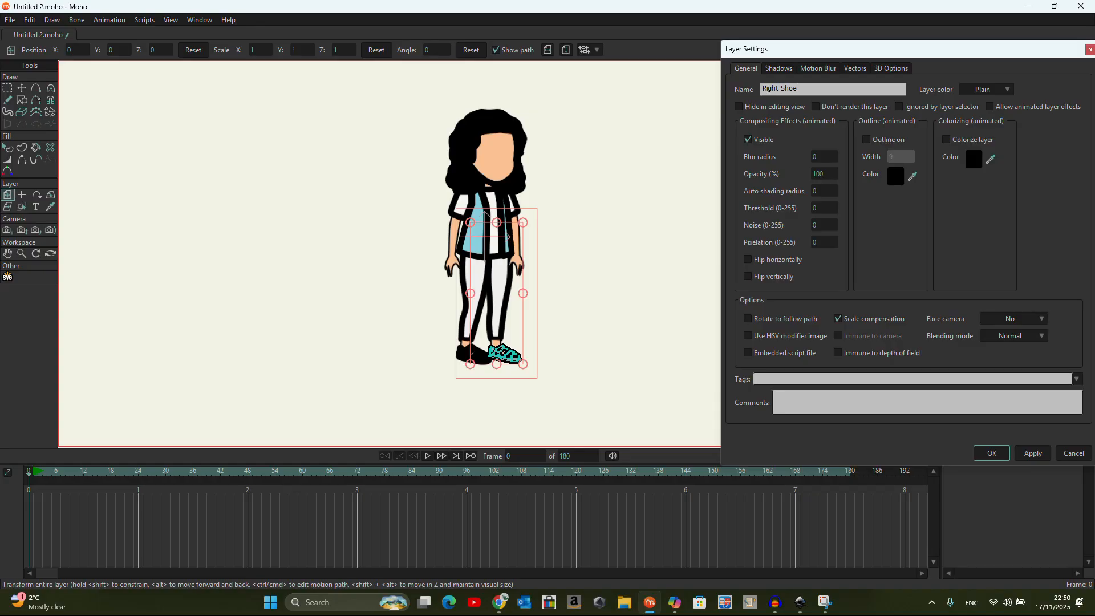
pyautogui.click(991, 454)
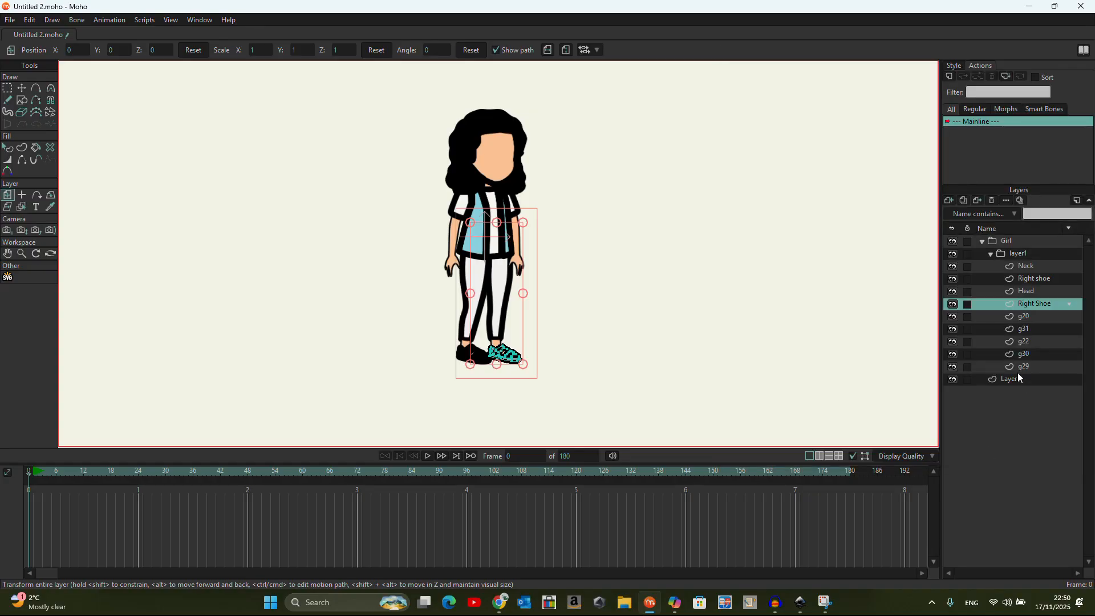
pyautogui.doubleClick(1038, 279)
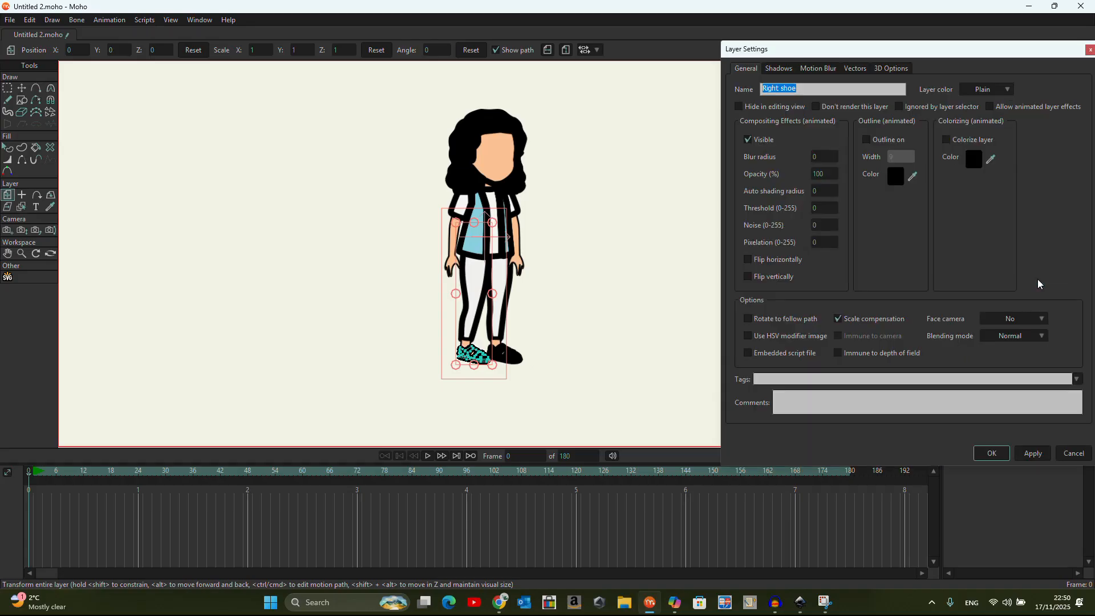
pyautogui.write('Left Shoe')
pyautogui.click(992, 453)
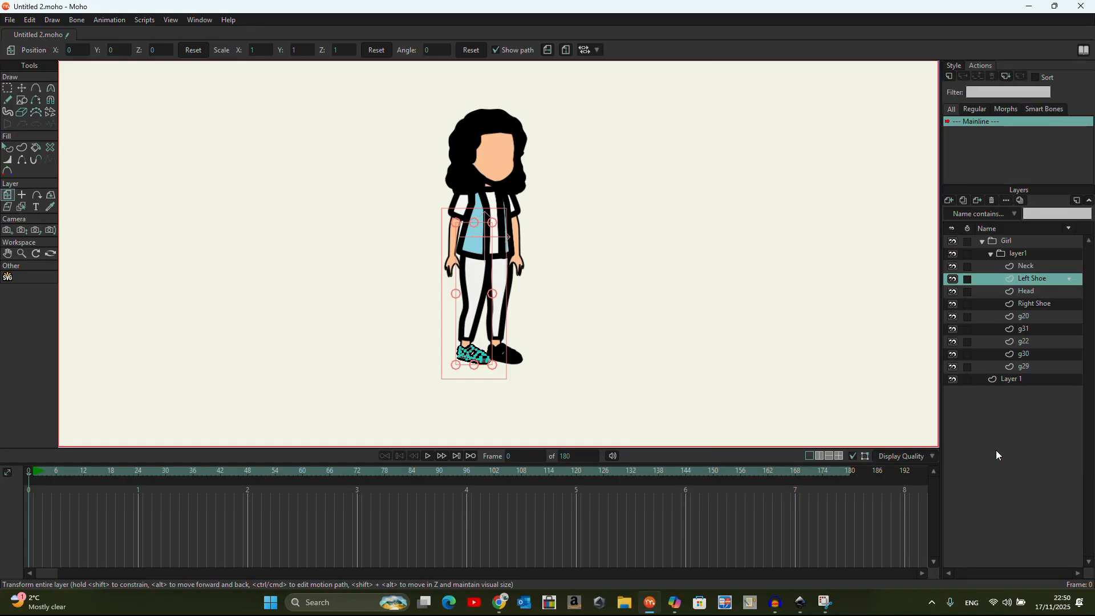
# Rename g20 to Right hand and start typing the Shirt name for g31
pyautogui.click(1038, 317)
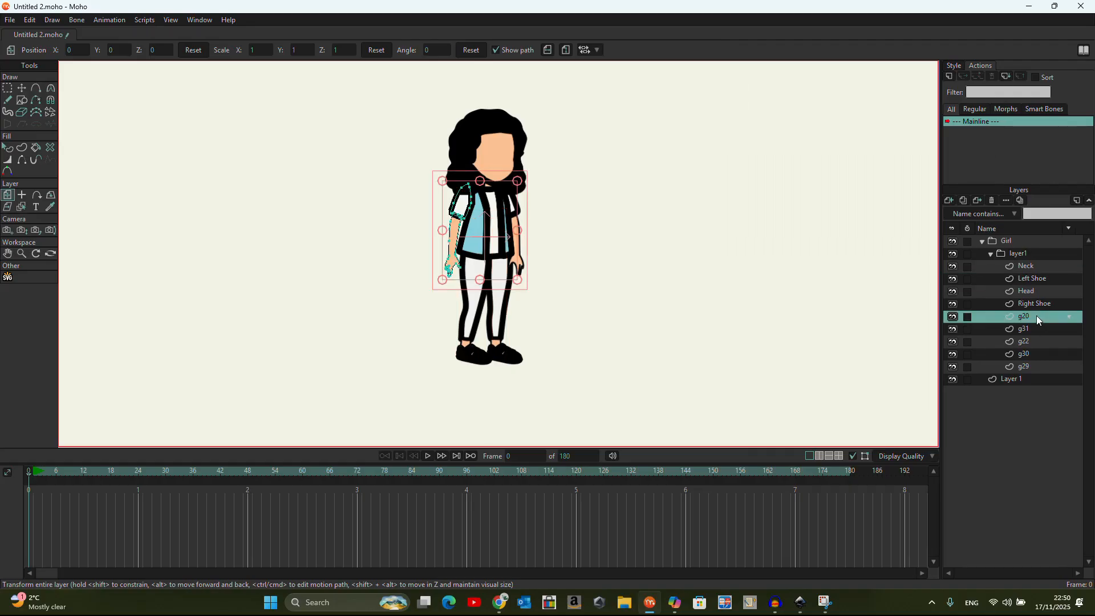
pyautogui.doubleClick(1036, 316)
pyautogui.write('Right hand')
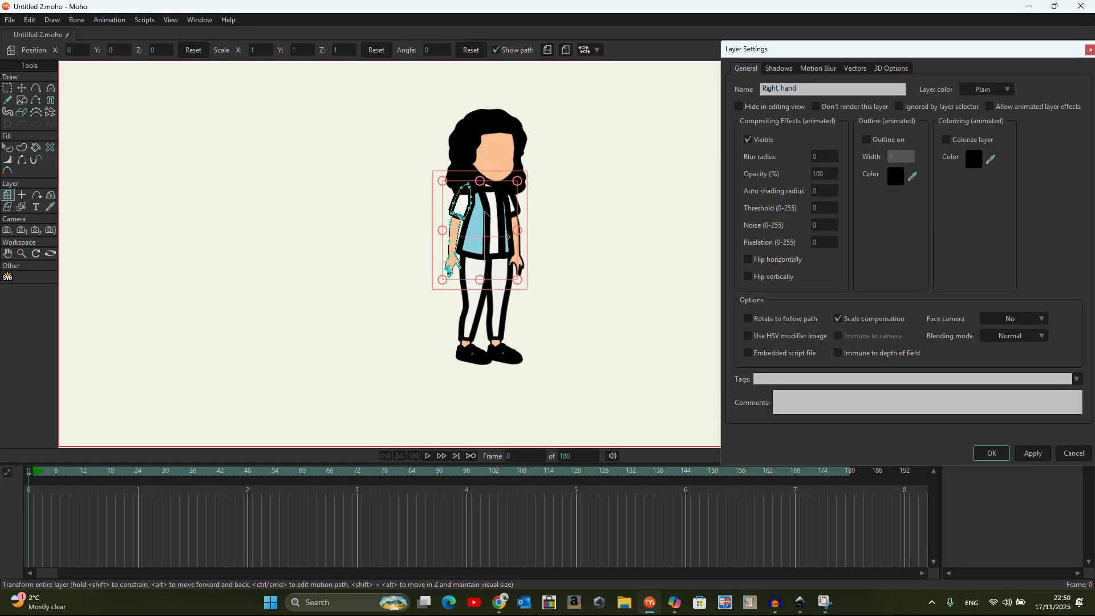
pyautogui.click(991, 453)
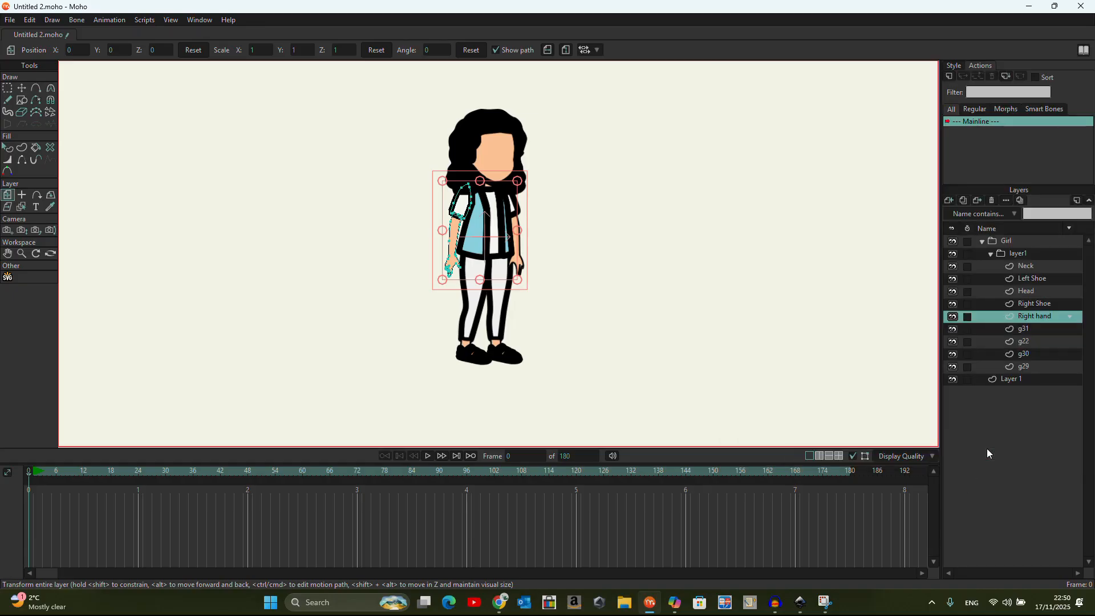
pyautogui.click(1040, 331)
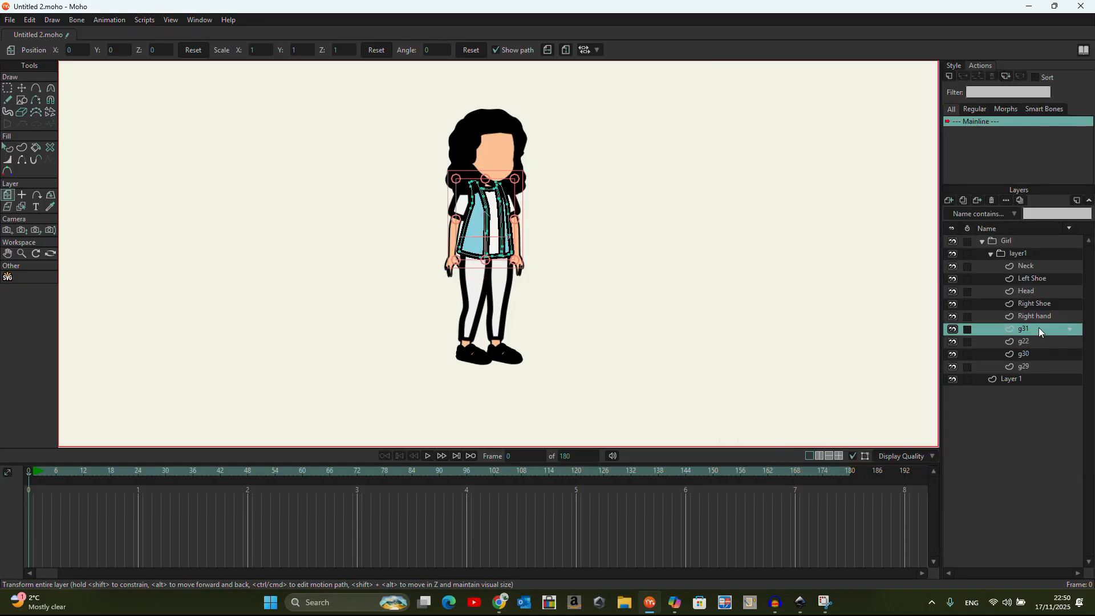
pyautogui.doubleClick(1039, 329)
pyautogui.write('DShirt')
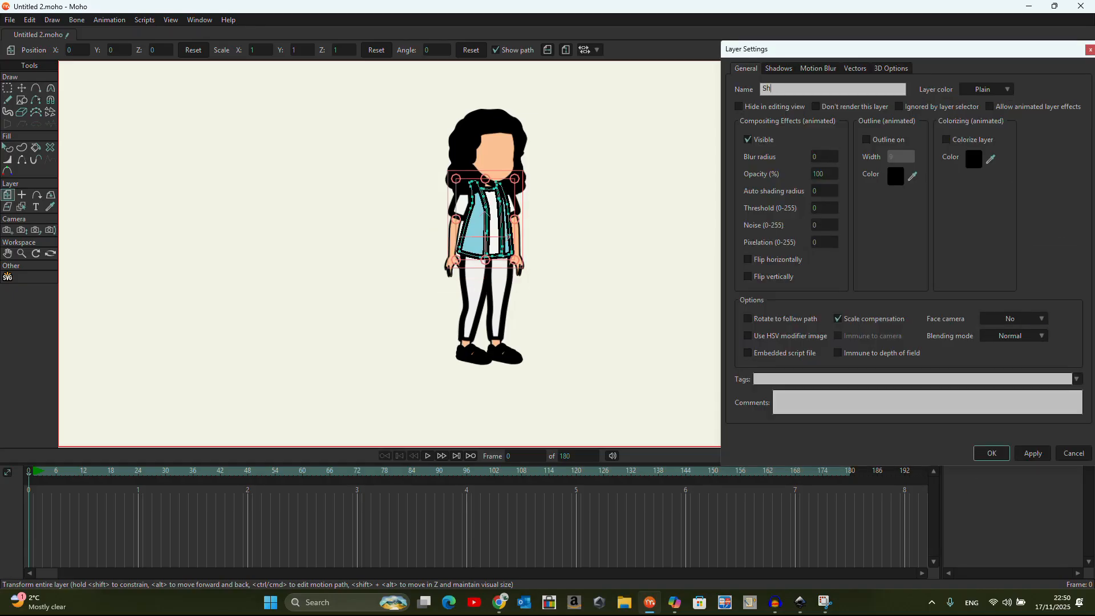
# Confirm the Shirt name, then rename layer g22 to LEFT ARM
pyautogui.click(992, 454)
pyautogui.click(1022, 342)
pyautogui.doubleClick(1022, 341)
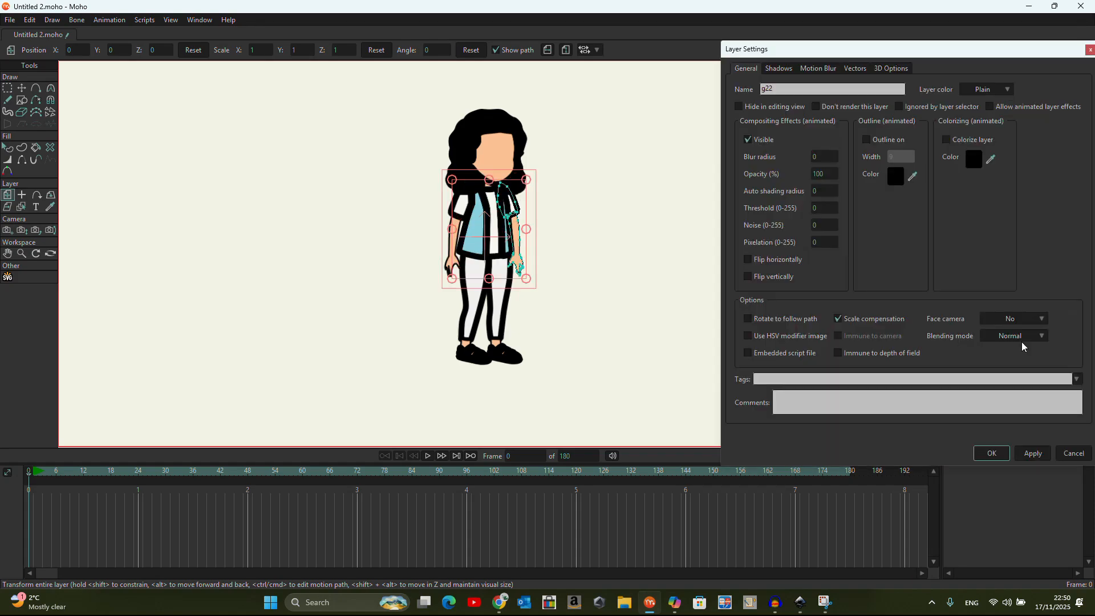
pyautogui.click(792, 87)
pyautogui.doubleClick(791, 86)
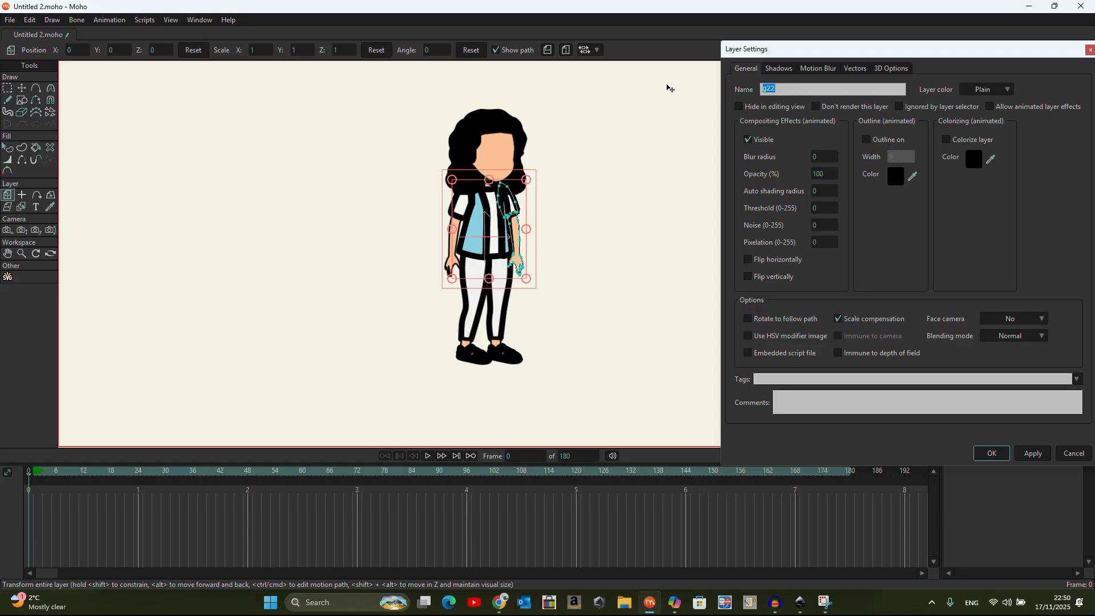
pyautogui.press('BackSpace')
pyautogui.write('lEFT HAND')
pyautogui.moveTo(817, 88); pyautogui.dragTo(485, 89)
pyautogui.write('LEFT ARM')
pyautogui.click(992, 453)
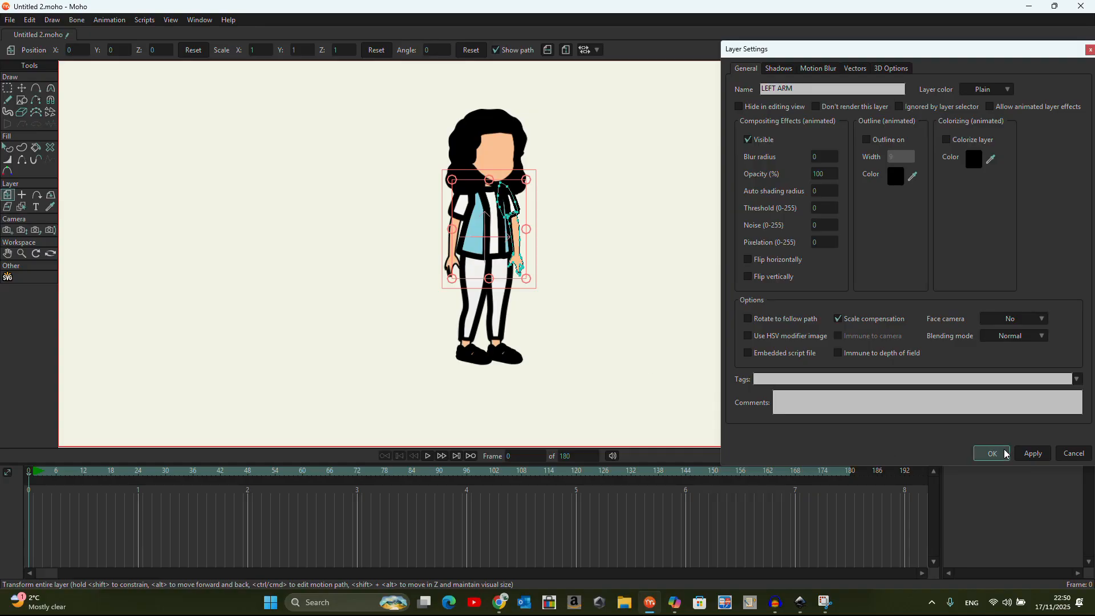
# Rename the Right hand layer to rIGHT ARM
pyautogui.click(1049, 315)
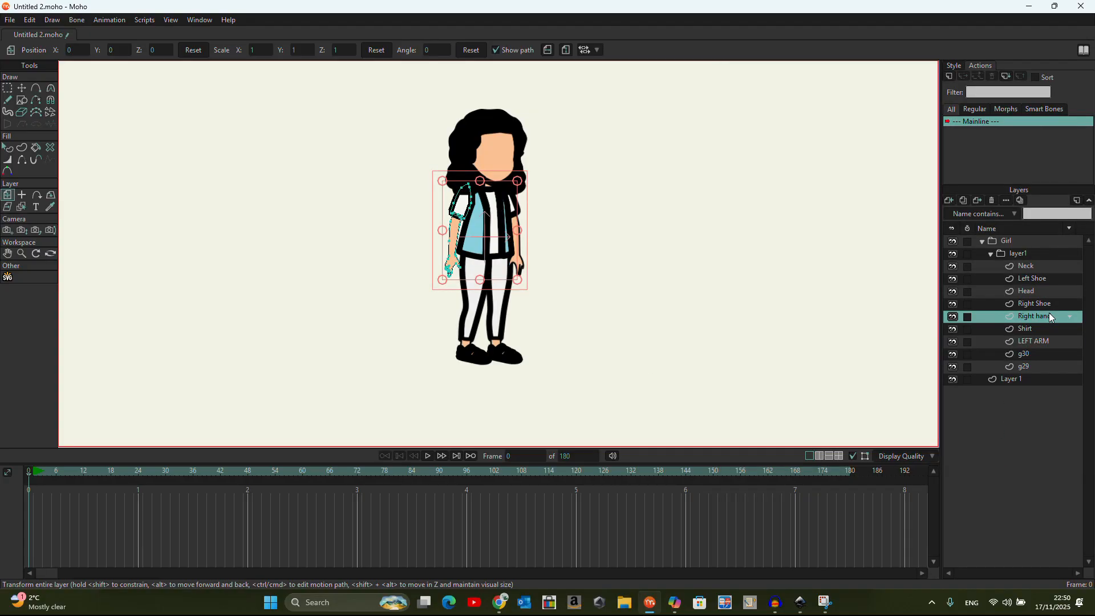
pyautogui.doubleClick(1049, 315)
pyautogui.write('rIG')
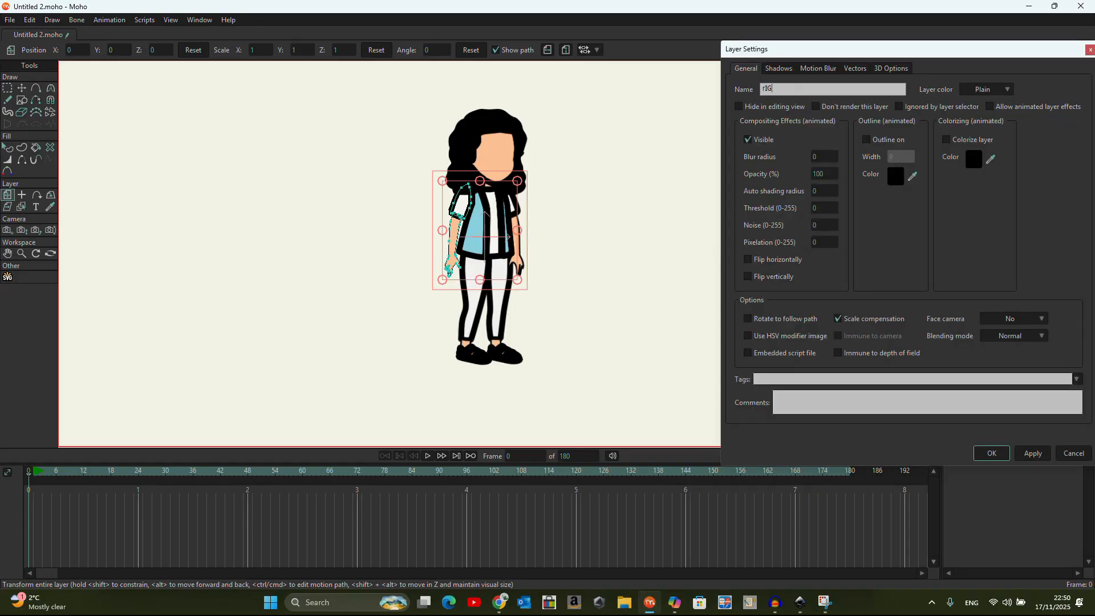
pyautogui.write('HT ARM')
pyautogui.click(991, 454)
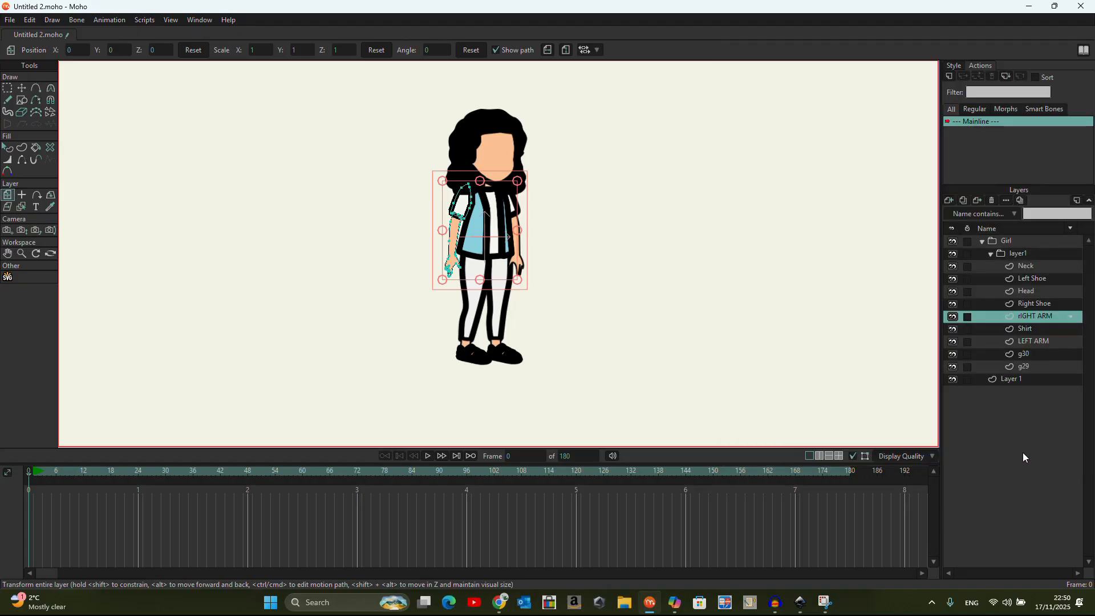
# Rename layer g30 to rIGHT LEG and layer g29 to lEFT LEG
pyautogui.click(1034, 354)
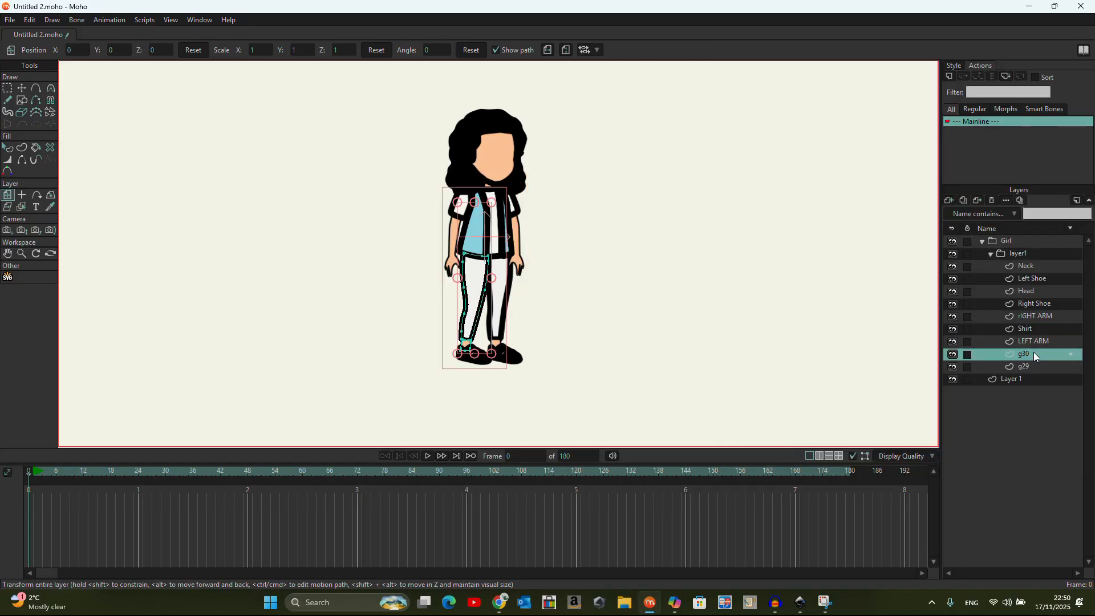
pyautogui.doubleClick(1034, 354)
pyautogui.write('rIGHT LEG')
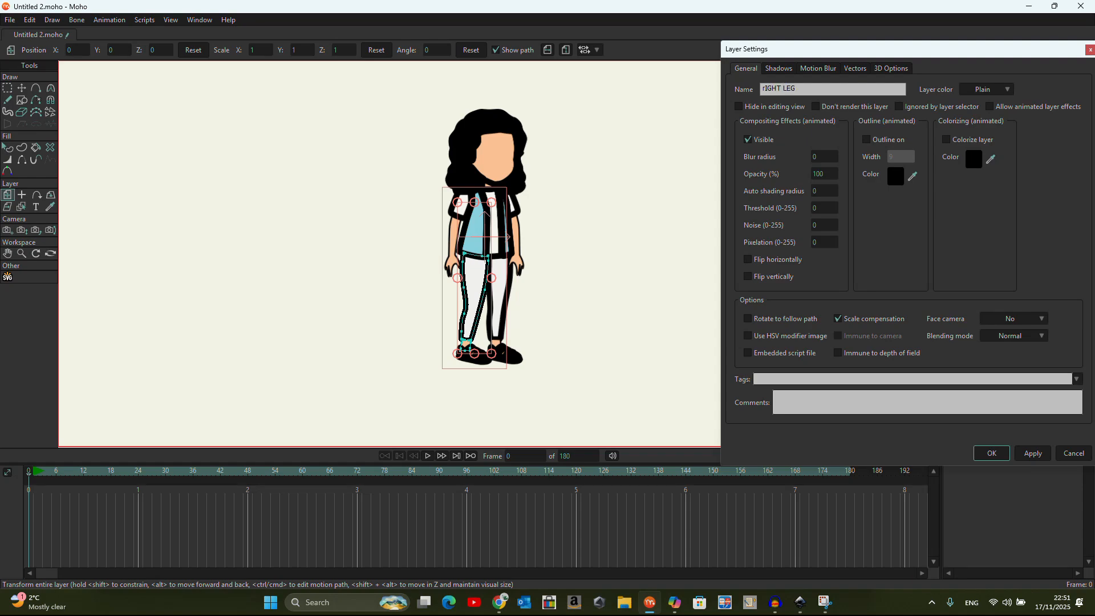
pyautogui.click(991, 453)
pyautogui.click(1035, 366)
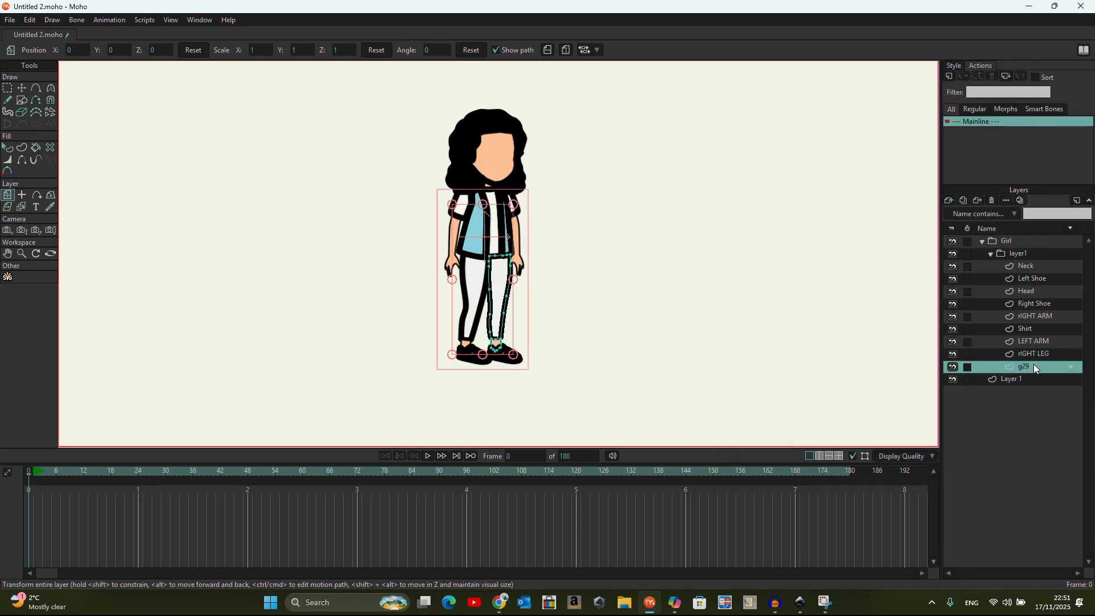
pyautogui.doubleClick(1036, 367)
pyautogui.write('lE')
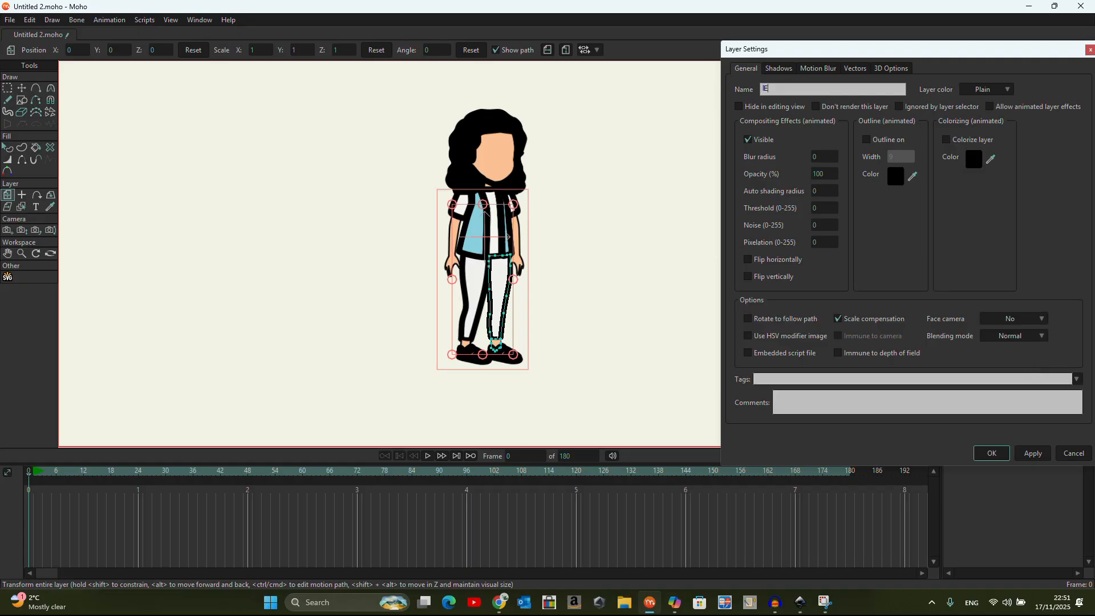
pyautogui.write('FT LEG')
pyautogui.click(992, 453)
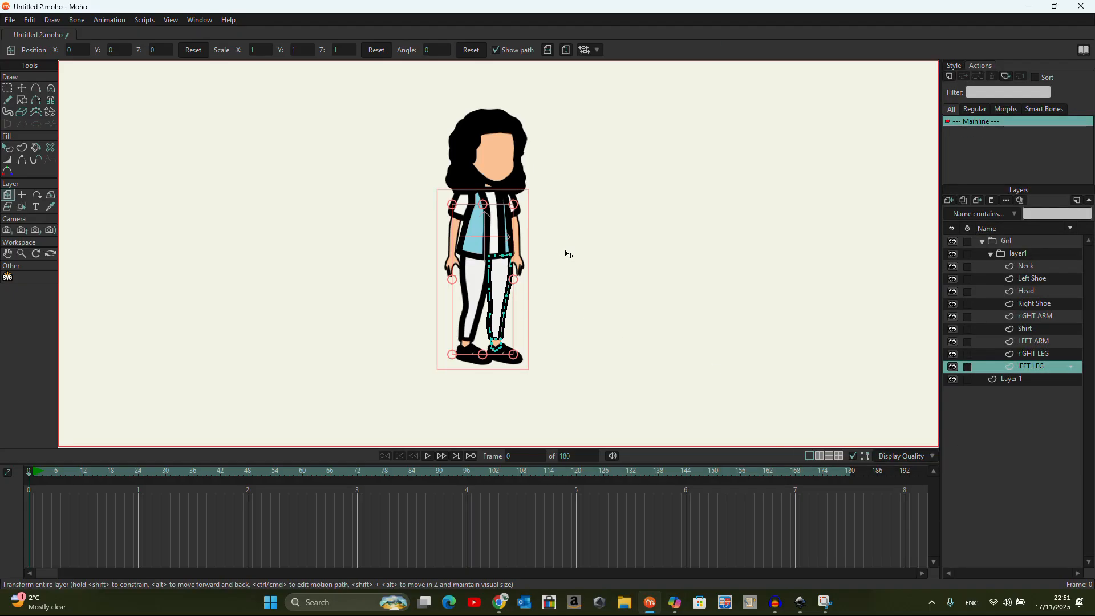
pyautogui.scroll(3, 488, 161)
pyautogui.scroll(-2, 429, 159)
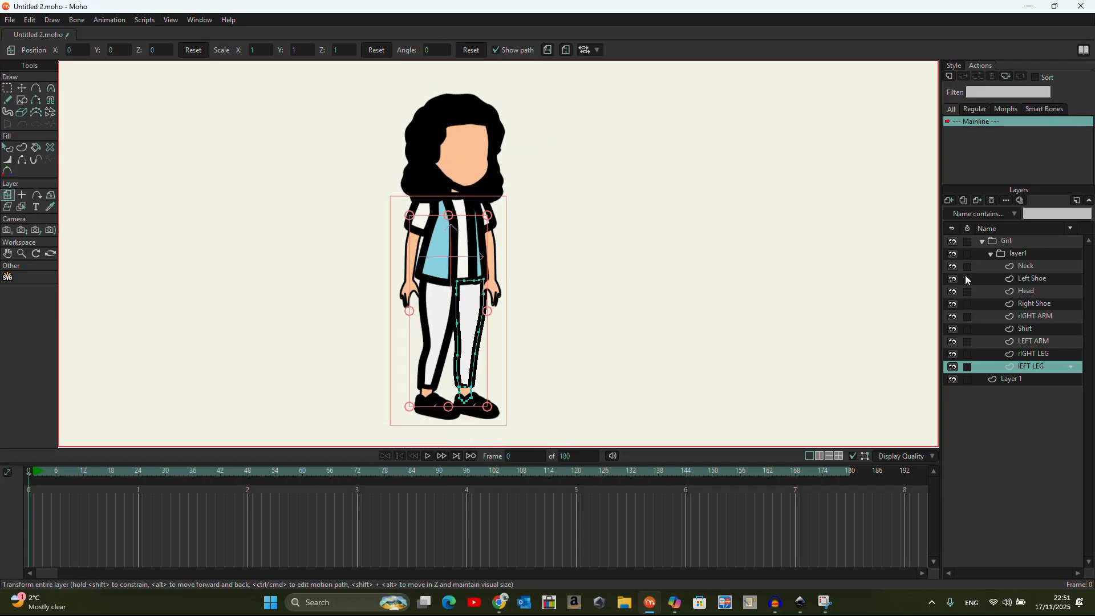
# On the Head layer, set the face shape's outline width to 3
pyautogui.click(1051, 293)
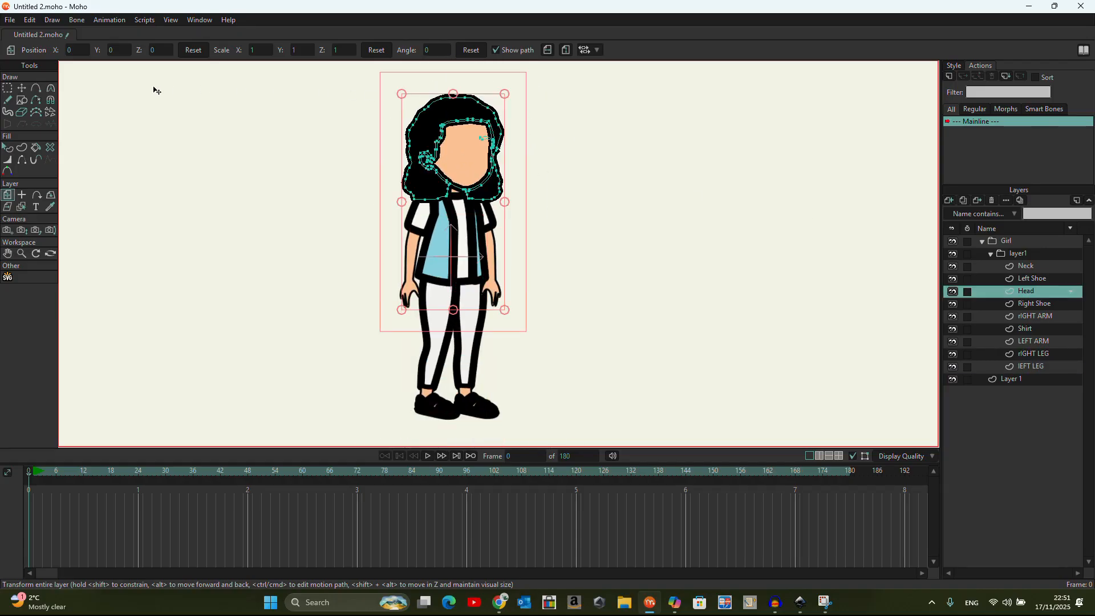
pyautogui.click(10, 150)
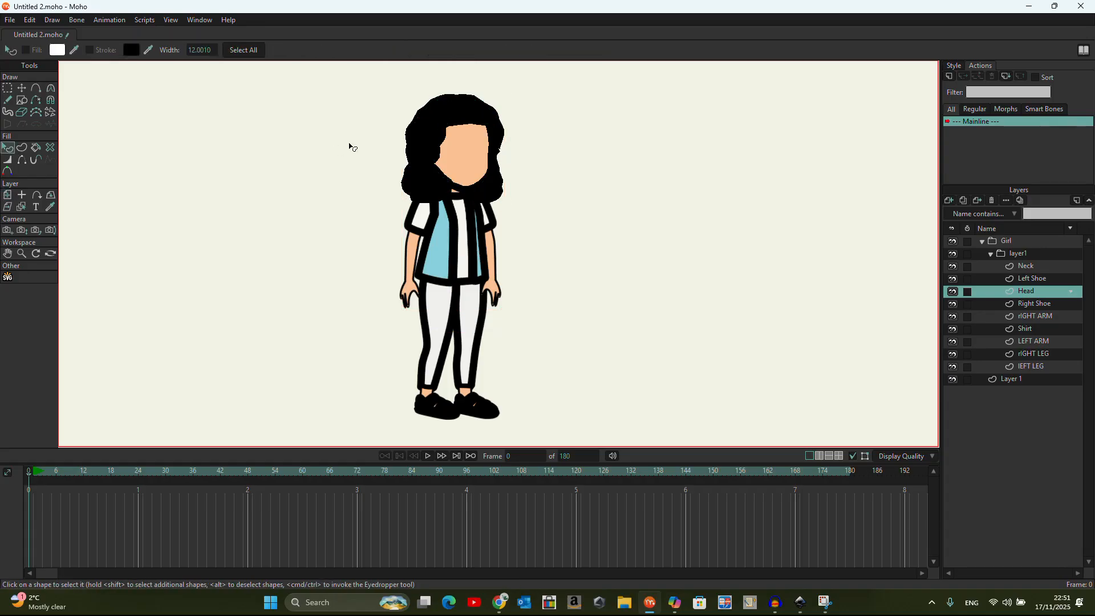
pyautogui.click(447, 126)
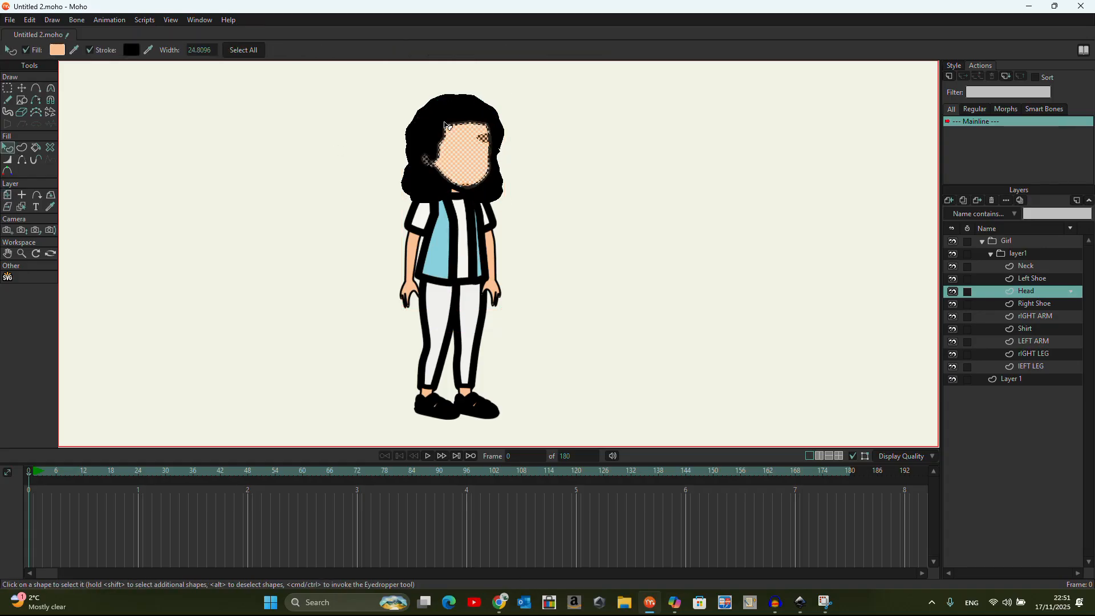
pyautogui.click(961, 67)
pyautogui.doubleClick(1008, 112)
pyautogui.write('3')
pyautogui.press('Return')
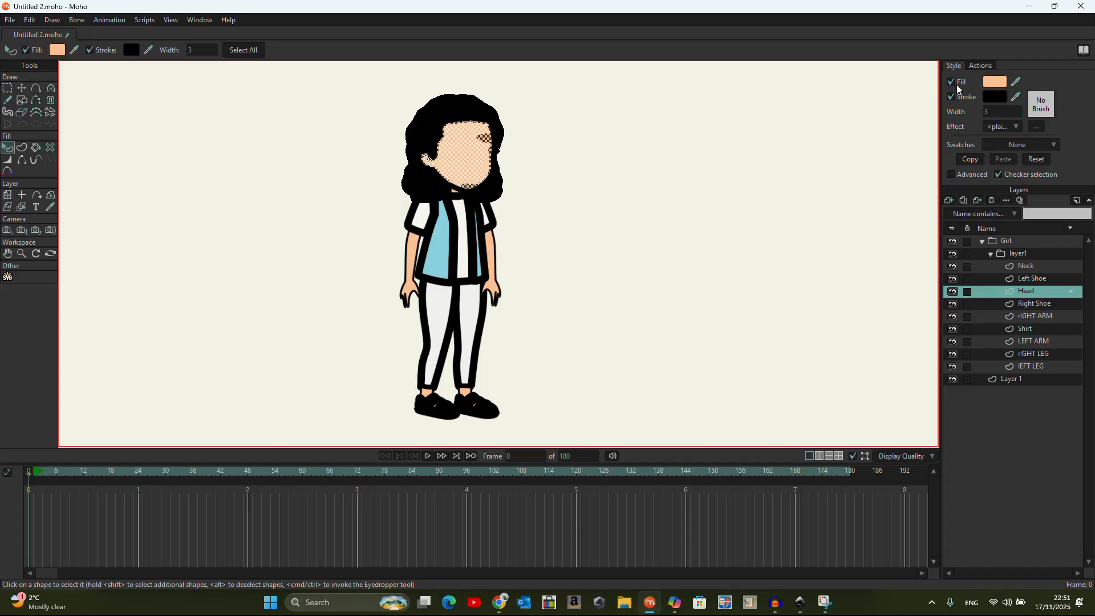
# Set the hair shape's outline width to 3
pyautogui.click(441, 113)
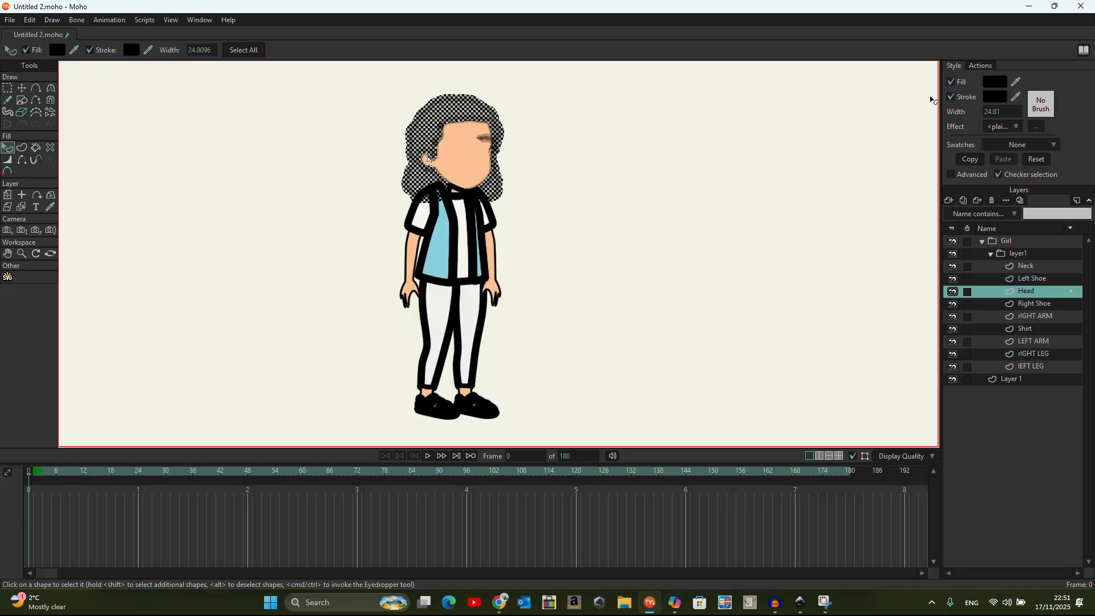
pyautogui.click(993, 112)
pyautogui.write('3')
pyautogui.press('Return')
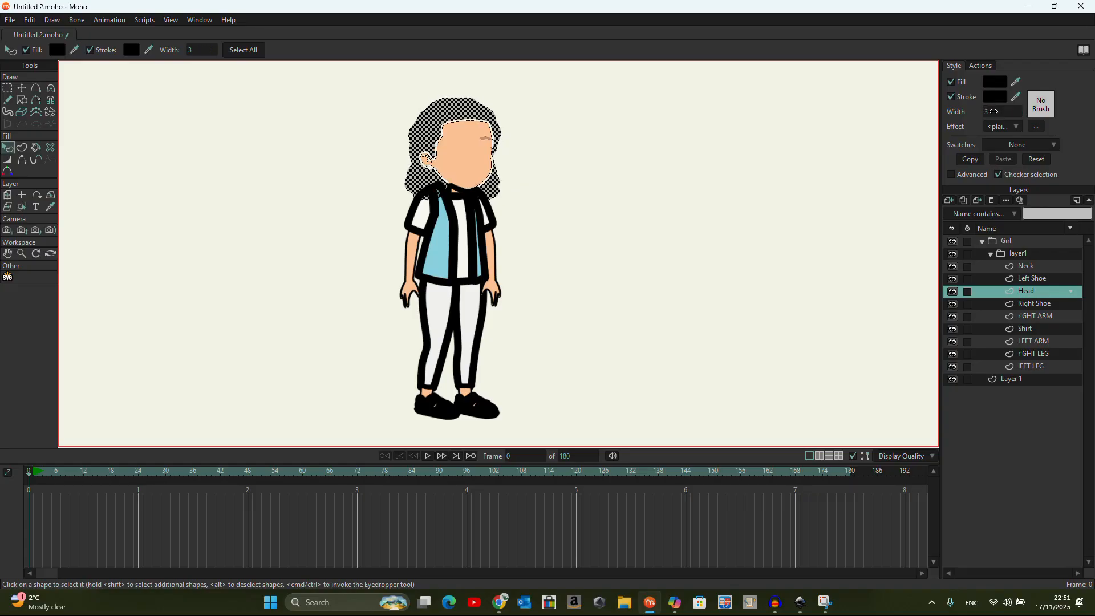
pyautogui.click(683, 247)
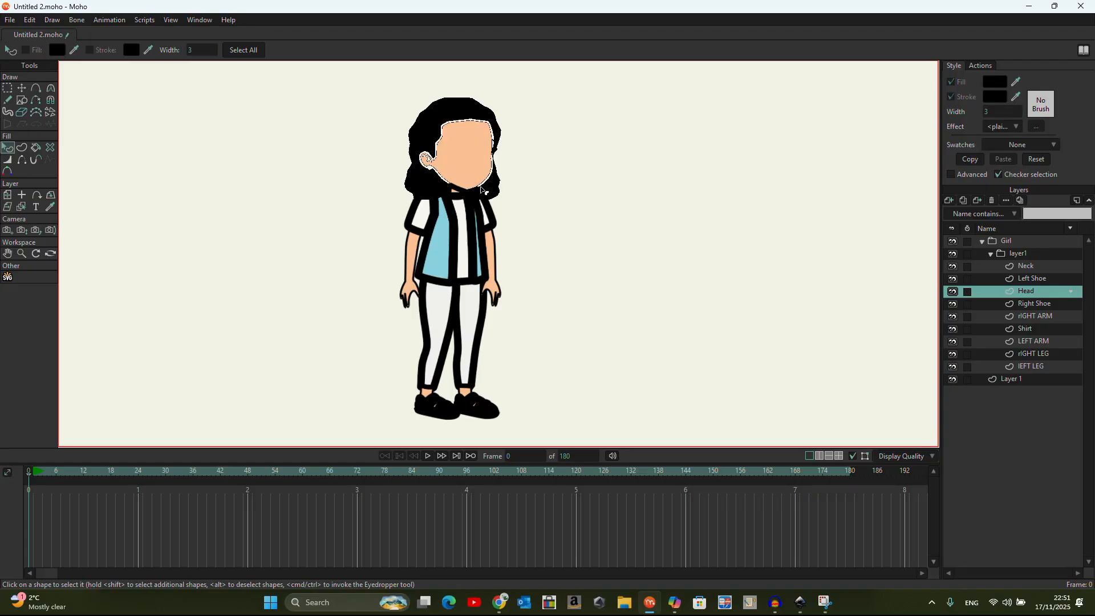
pyautogui.scroll(5, 469, 161)
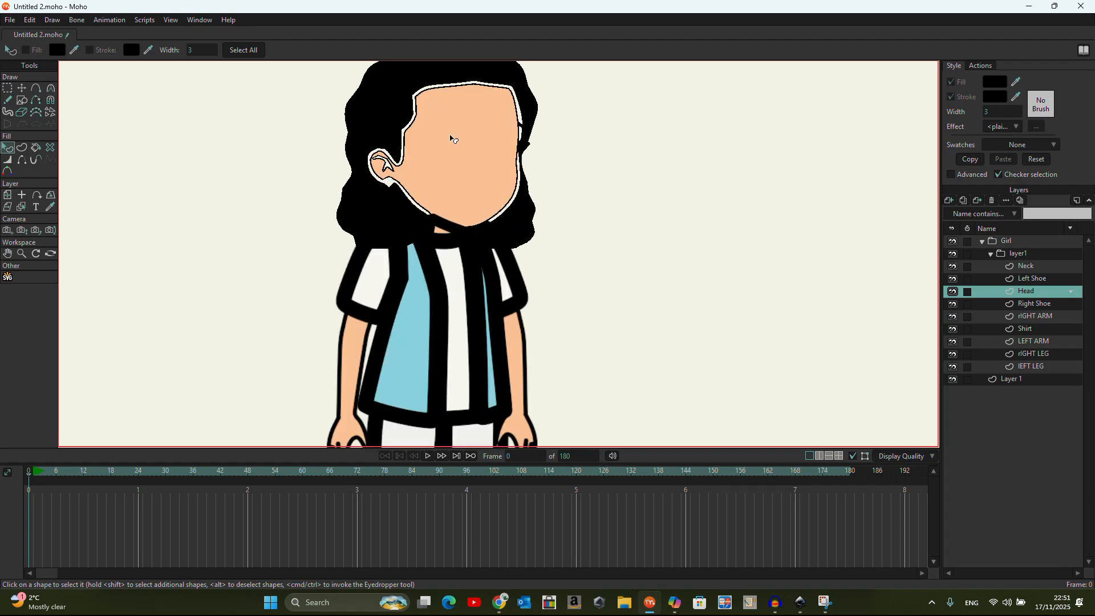
pyautogui.scroll(-1, 420, 123)
pyautogui.scroll(-1, 420, 123)
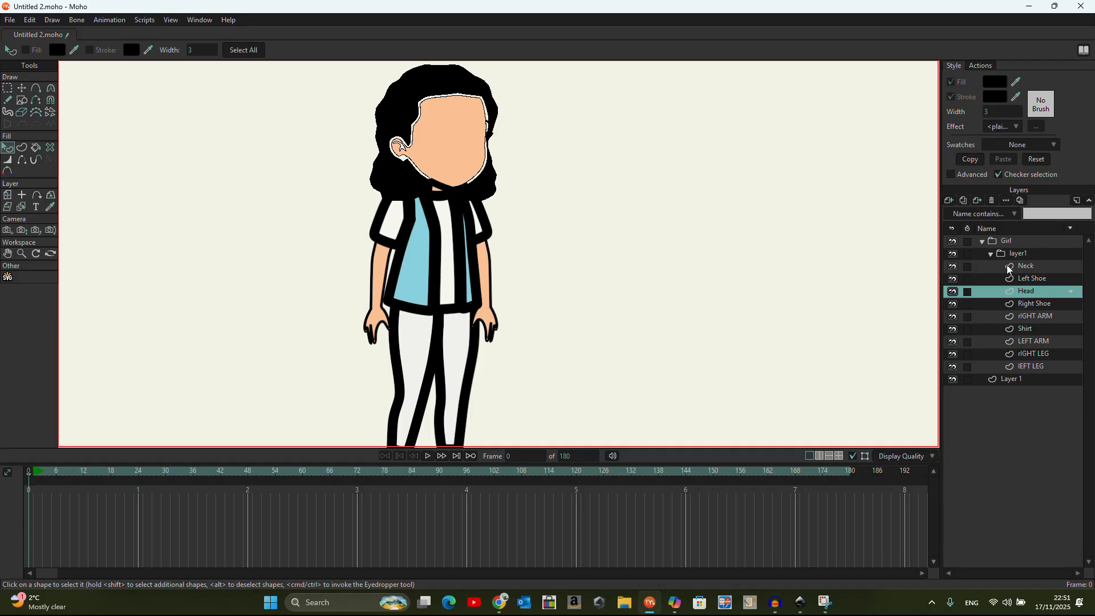
pyautogui.click(1041, 281)
# Set outline width 3 on the Shirt's blue panel, right stripe and white centre stripe
pyautogui.click(1047, 330)
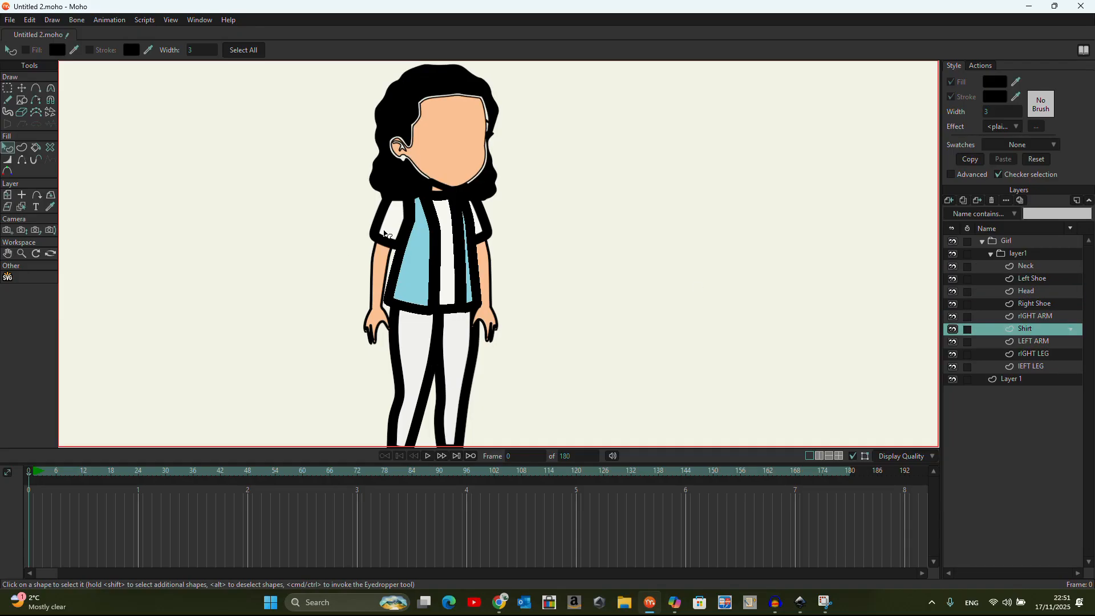
pyautogui.click(410, 245)
pyautogui.click(992, 112)
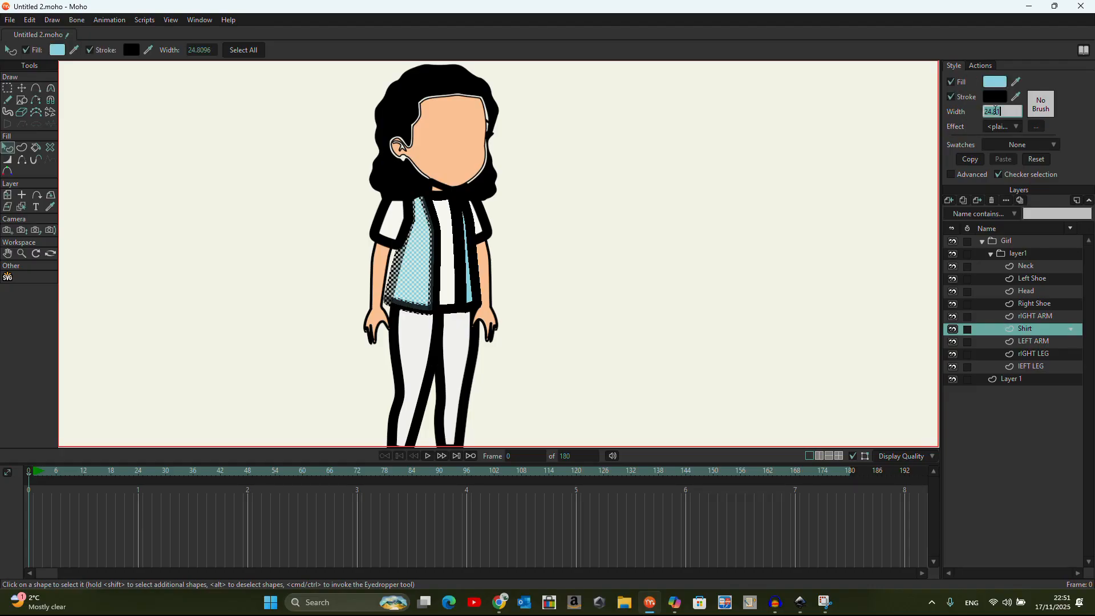
pyautogui.write('3')
pyautogui.press('Return')
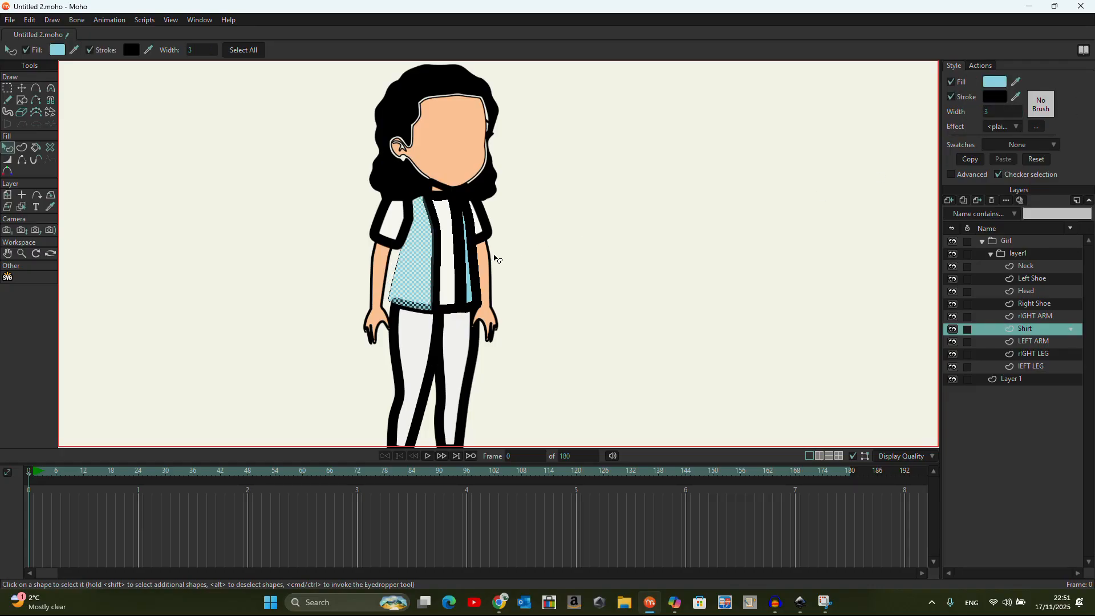
pyautogui.click(460, 270)
pyautogui.click(998, 111)
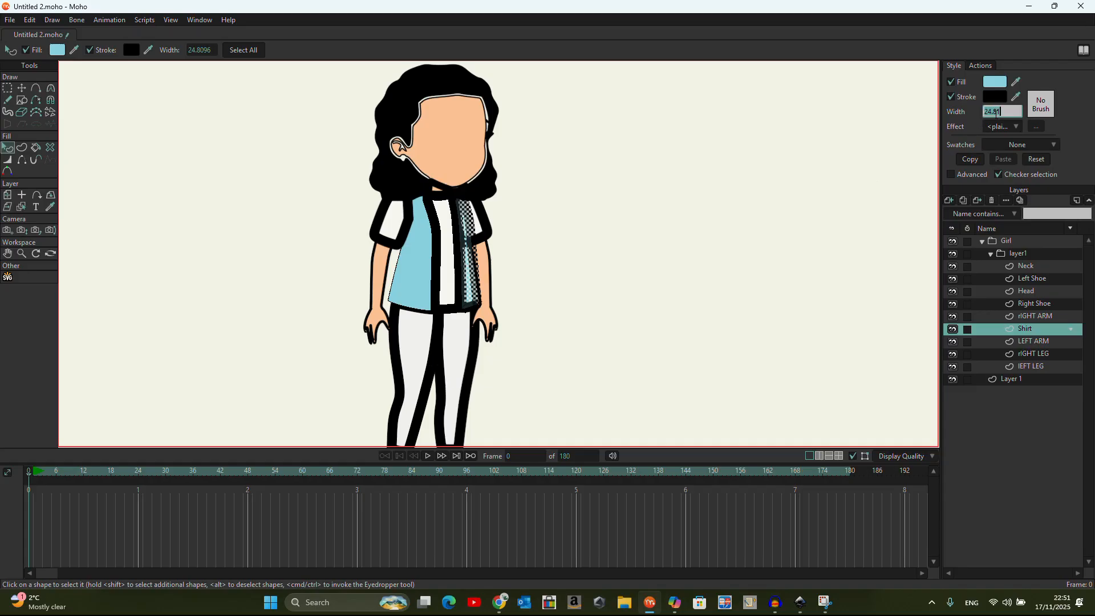
pyautogui.write('3')
pyautogui.press('Return')
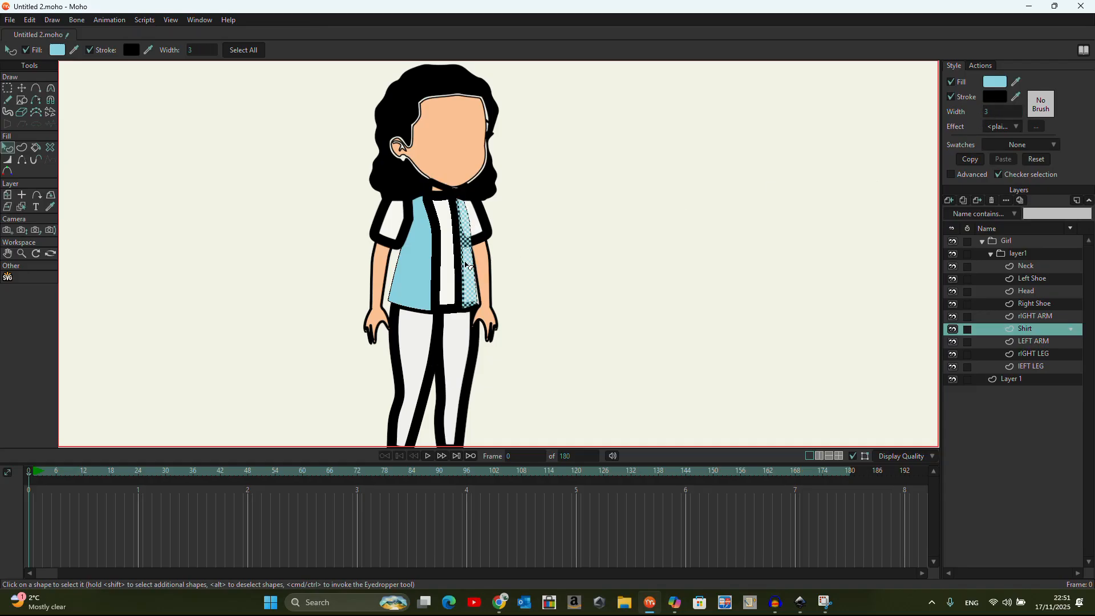
pyautogui.click(454, 284)
pyautogui.click(1002, 111)
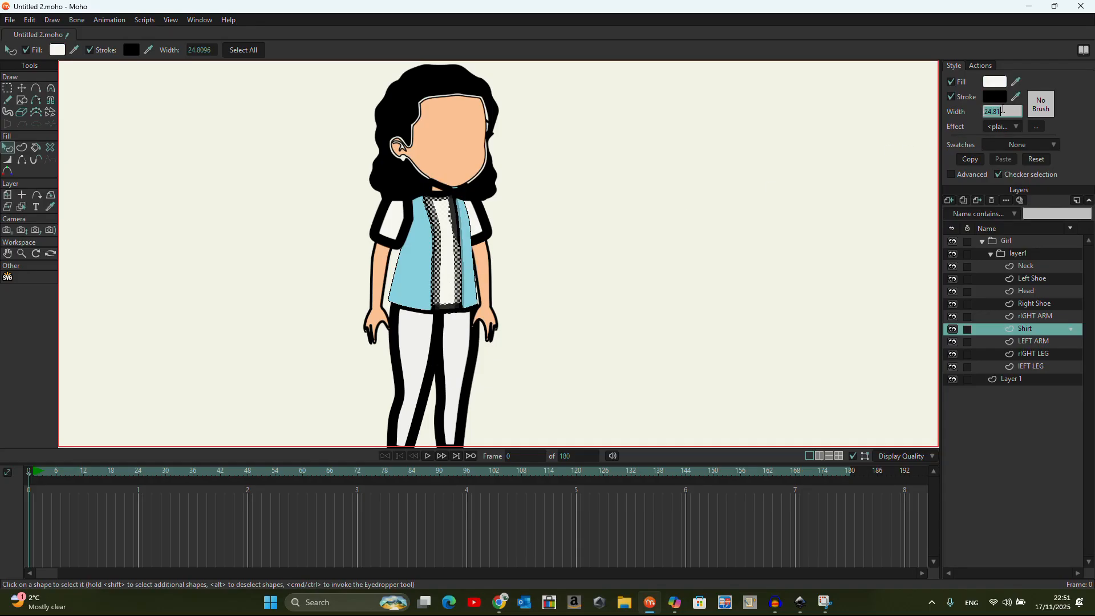
pyautogui.write('3')
pyautogui.press('Return')
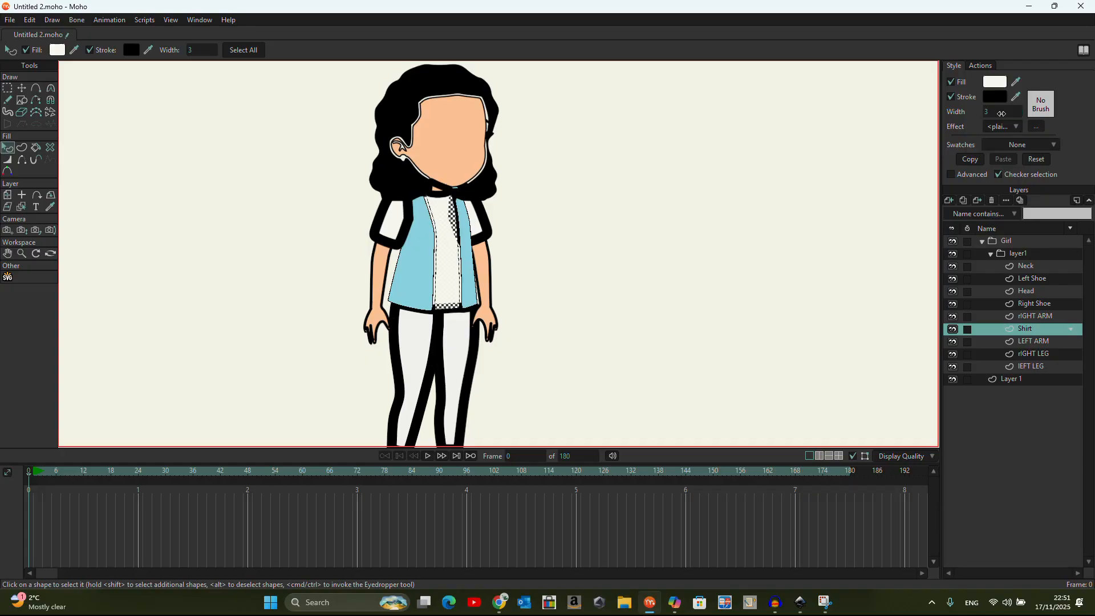
pyautogui.scroll(-1, 496, 260)
# Set the LEFT ARM sleeve and forearm outlines to width 3
pyautogui.click(1035, 342)
pyautogui.click(481, 235)
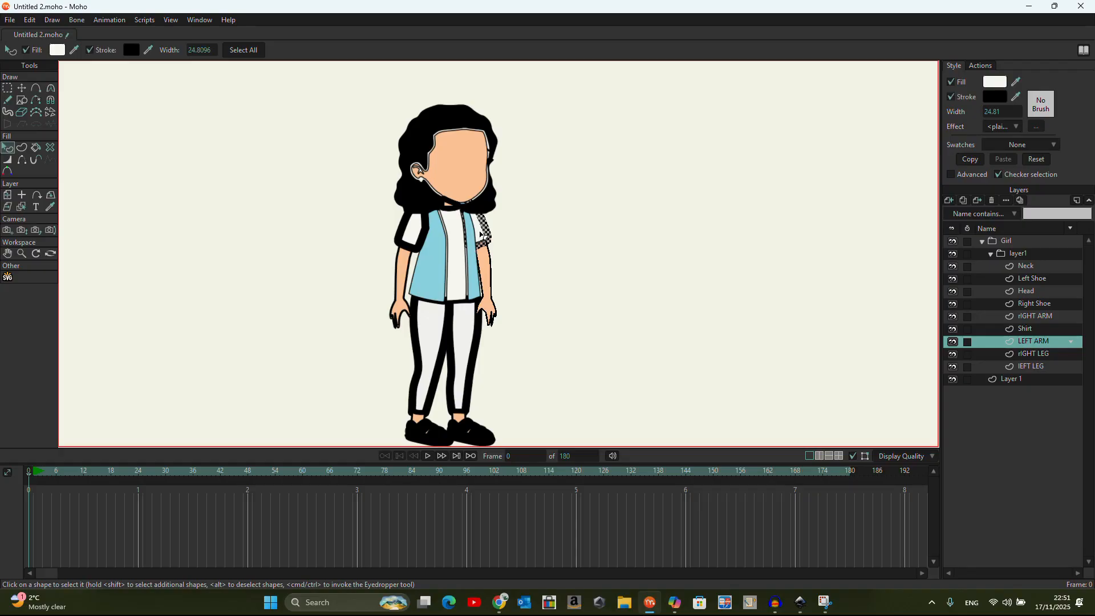
pyautogui.doubleClick(999, 112)
pyautogui.write('3')
pyautogui.press('Return')
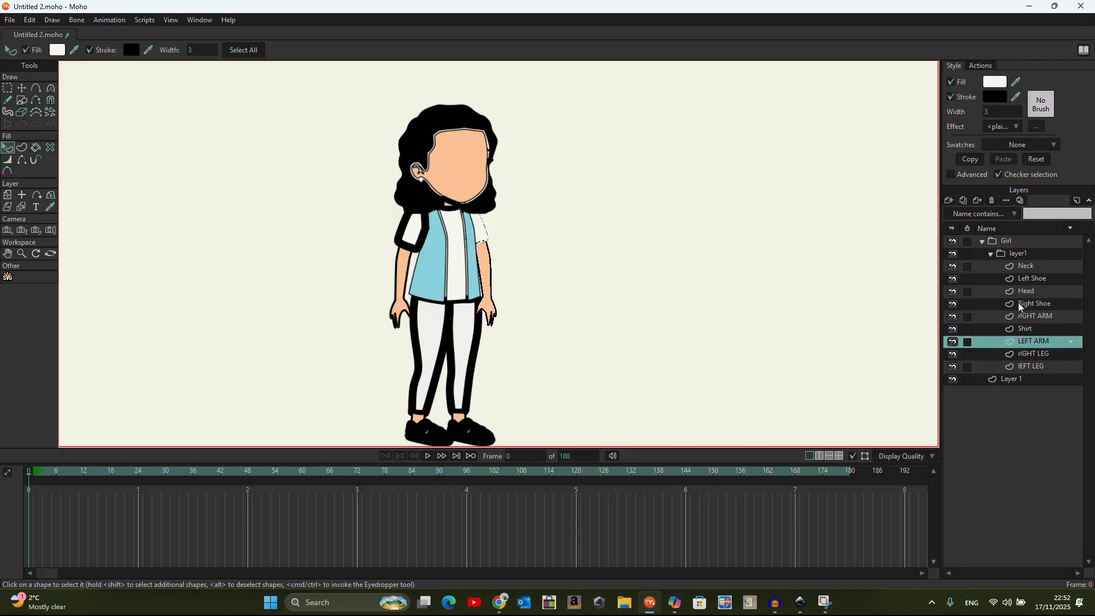
pyautogui.click(489, 283)
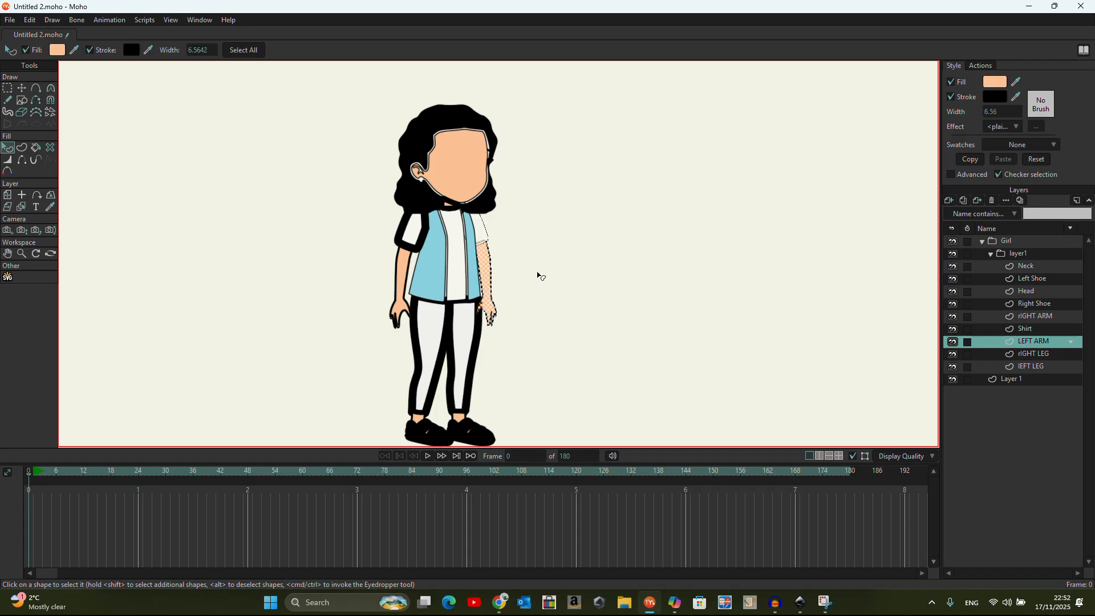
pyautogui.doubleClick(1005, 113)
pyautogui.write('3')
pyautogui.press('Return')
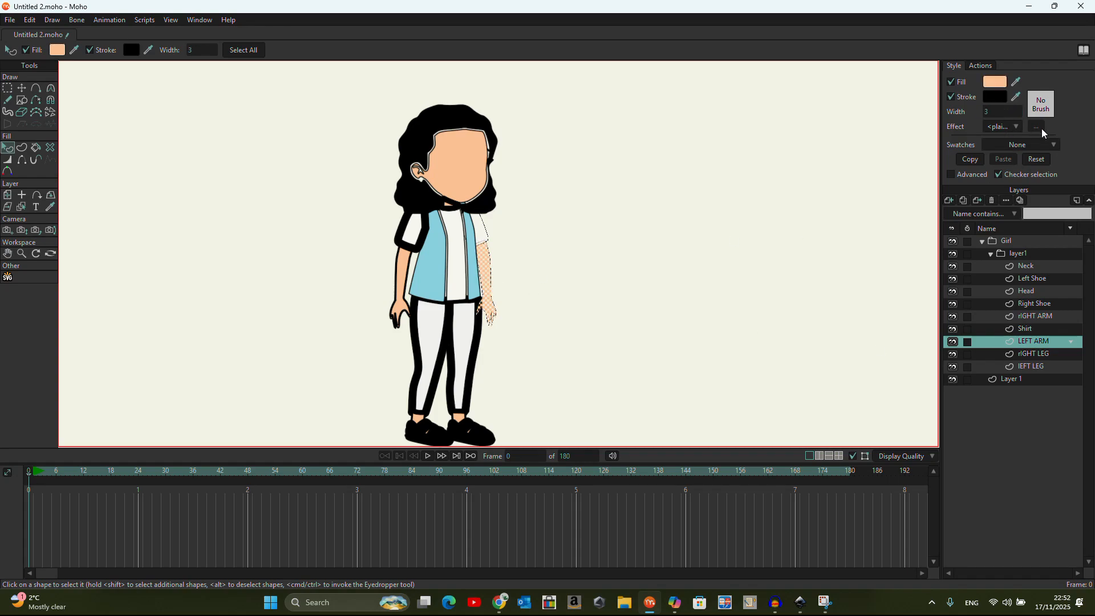
# Set the right leg and left leg outlines to width 3
pyautogui.click(1051, 356)
pyautogui.click(441, 379)
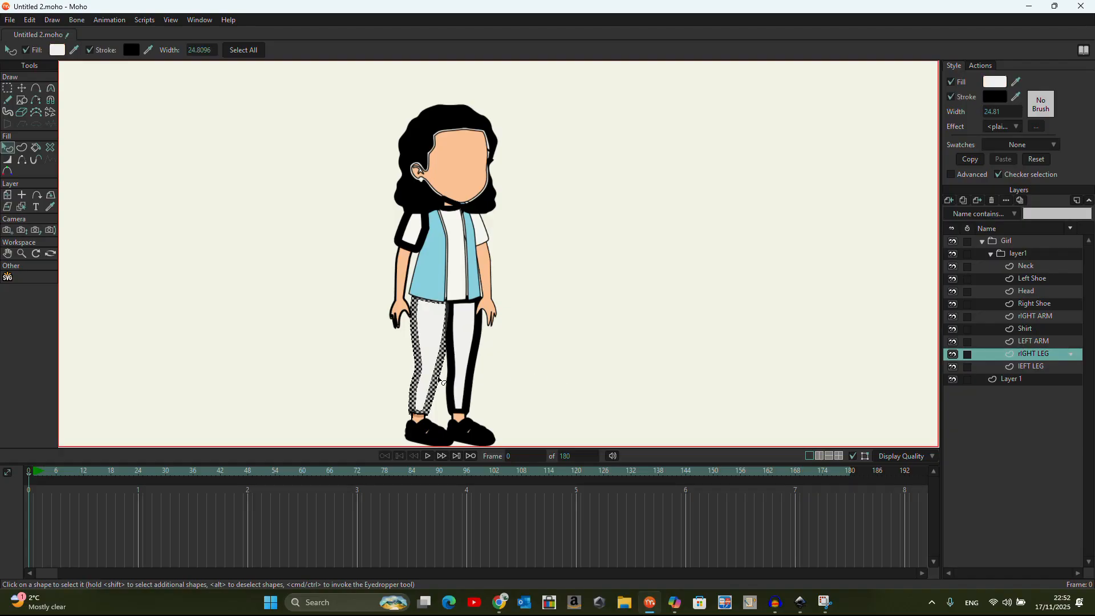
pyautogui.doubleClick(999, 112)
pyautogui.write('3')
pyautogui.press('Return')
pyautogui.click(1030, 369)
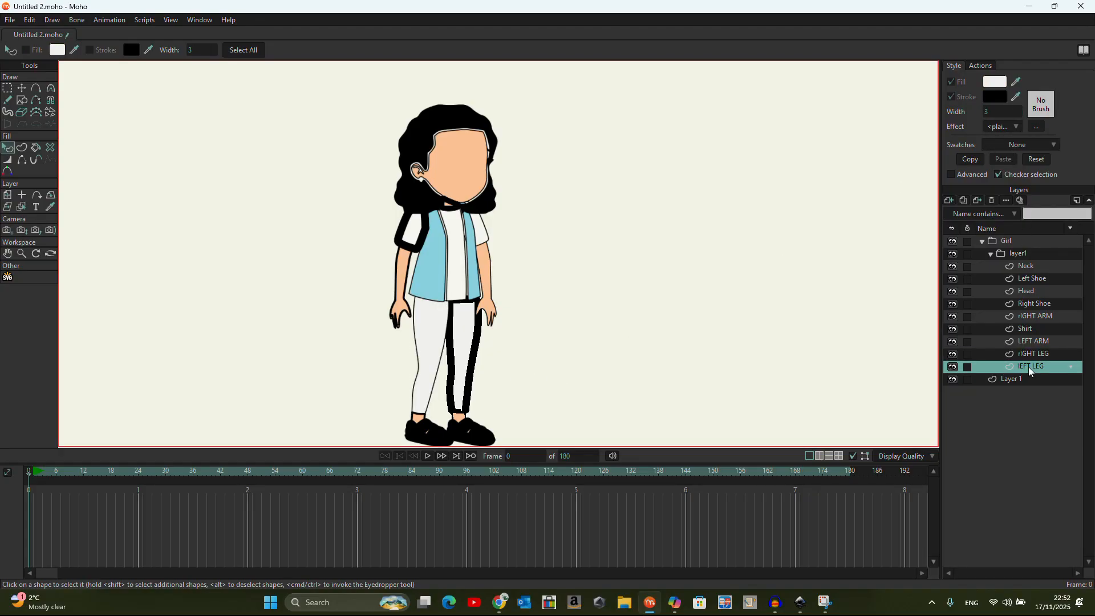
pyautogui.click(471, 362)
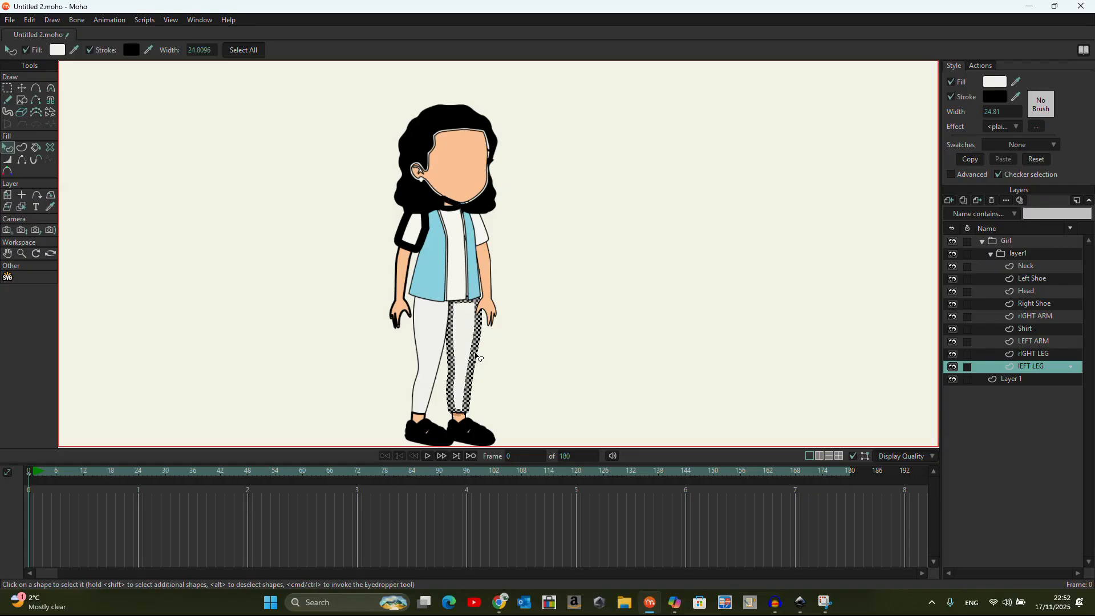
pyautogui.doubleClick(999, 112)
pyautogui.write('3')
pyautogui.press('Return')
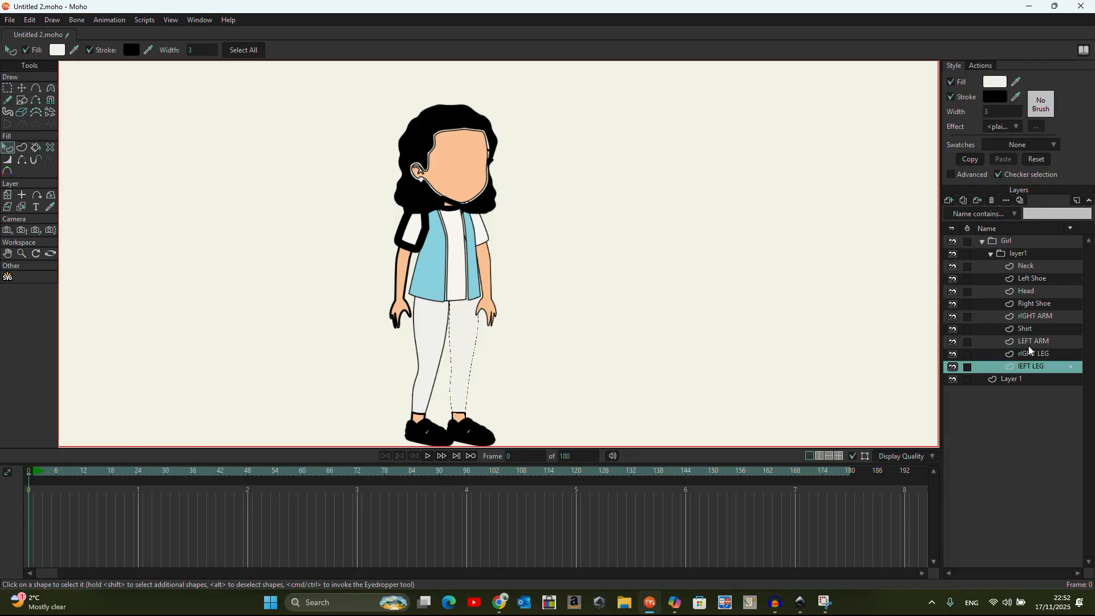
# Set the rIGHT ARM sleeve and forearm outlines to width 3
pyautogui.click(1014, 356)
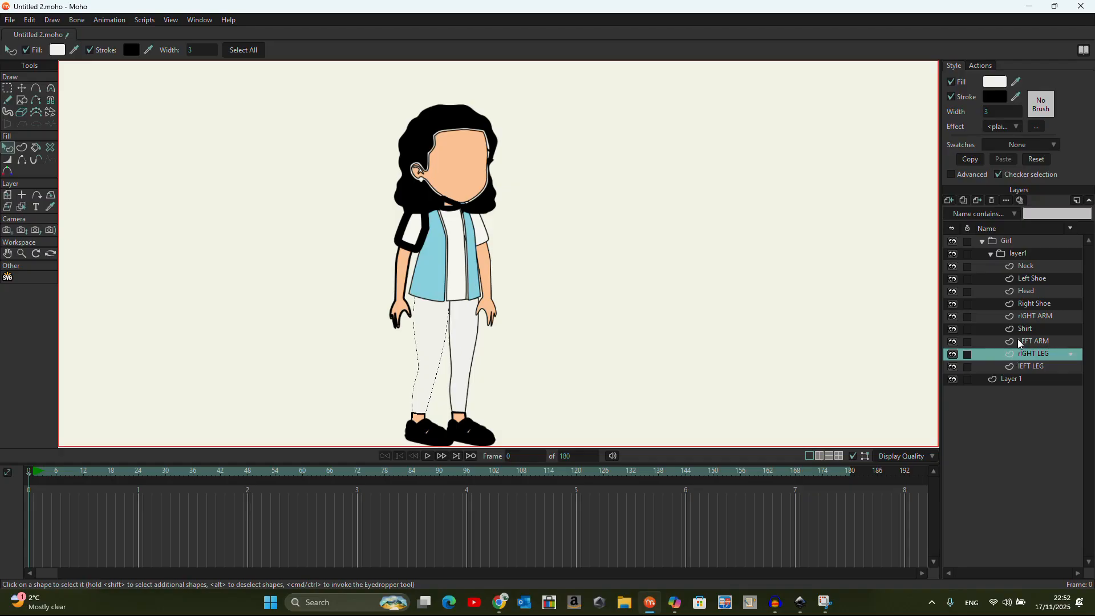
pyautogui.click(1020, 341)
pyautogui.click(1025, 317)
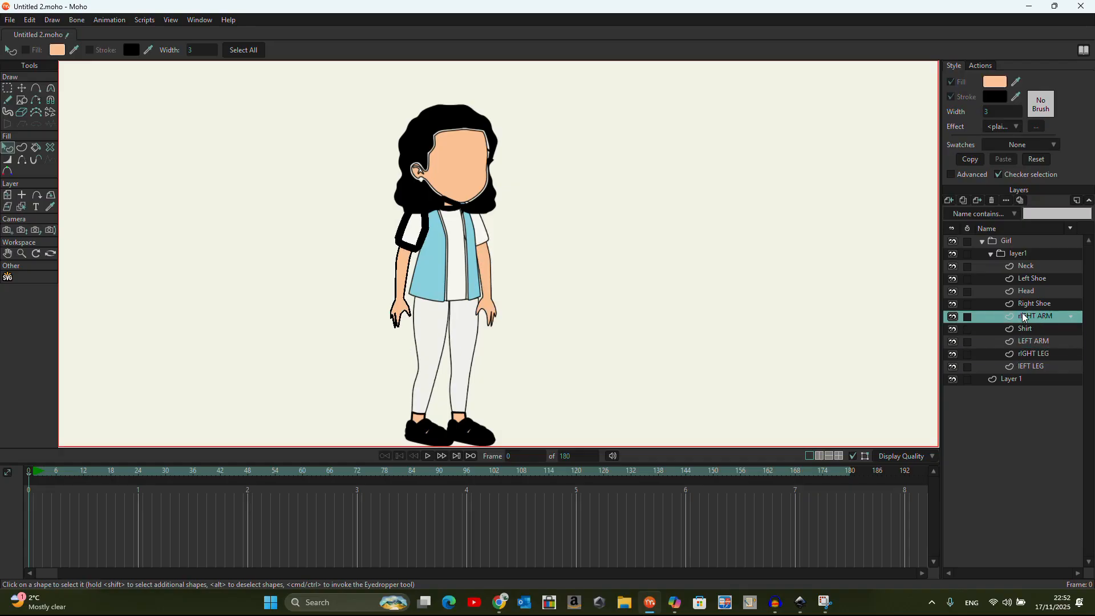
pyautogui.click(421, 231)
pyautogui.click(989, 110)
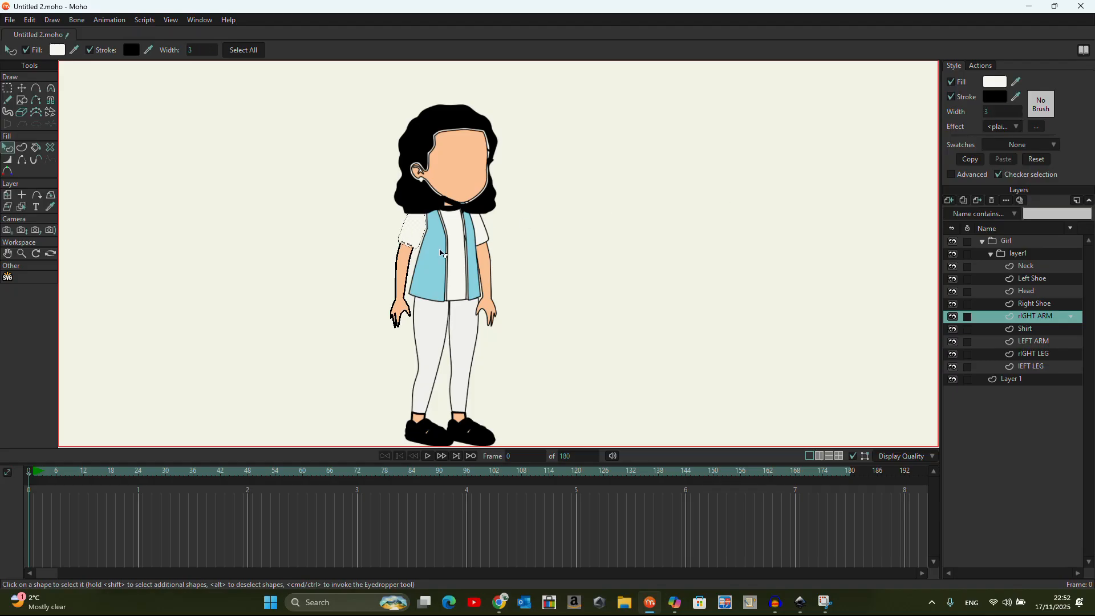
pyautogui.click(403, 272)
pyautogui.click(993, 111)
pyautogui.write('3')
pyautogui.press('Return')
pyautogui.click(1027, 340)
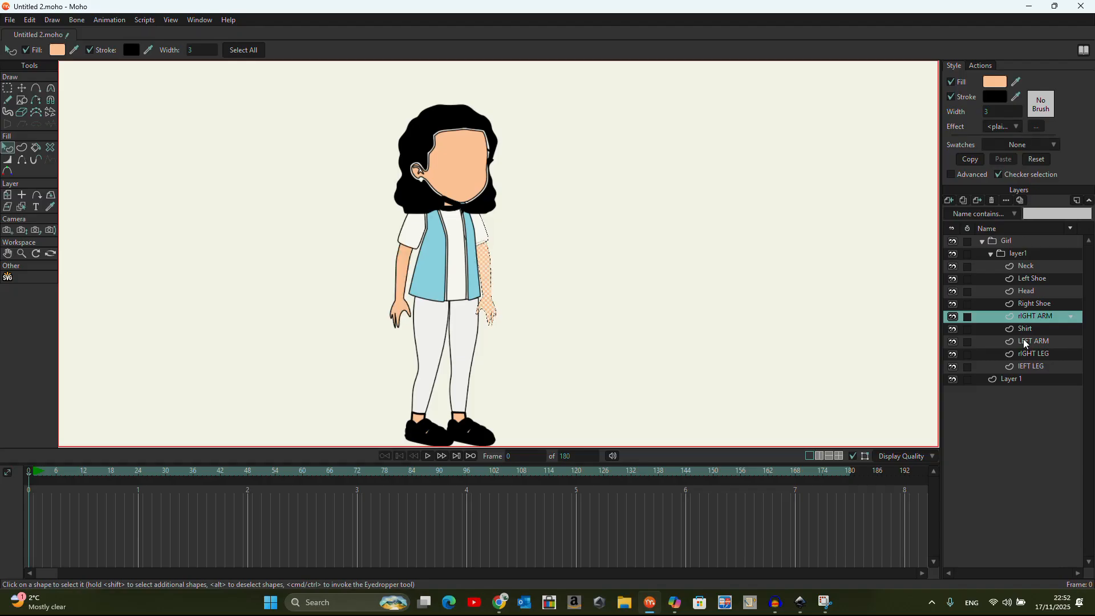
pyautogui.scroll(-2, 490, 199)
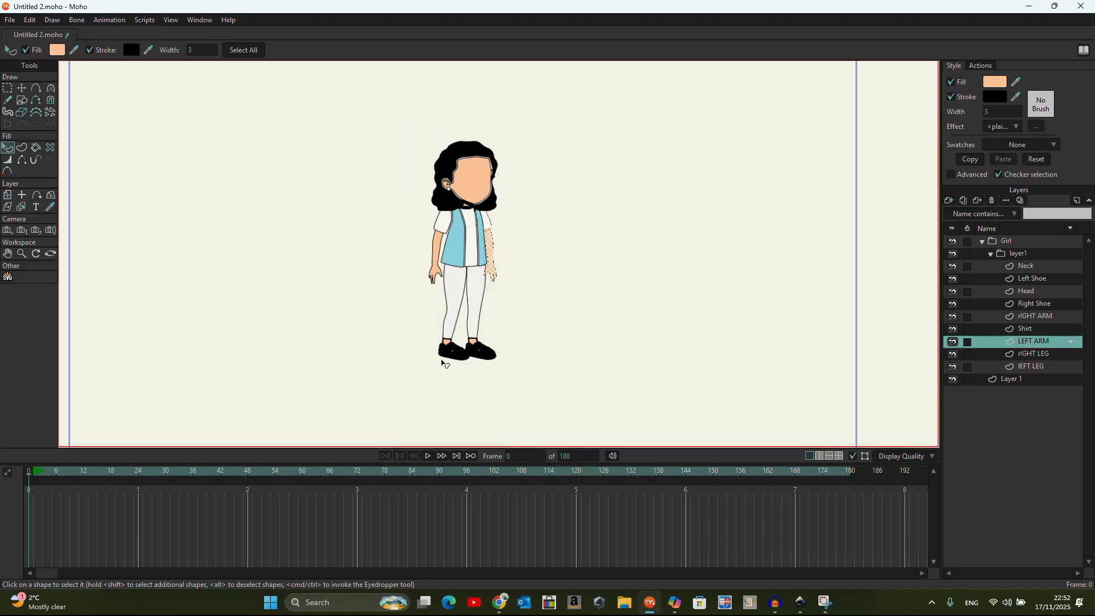
pyautogui.scroll(3, 443, 363)
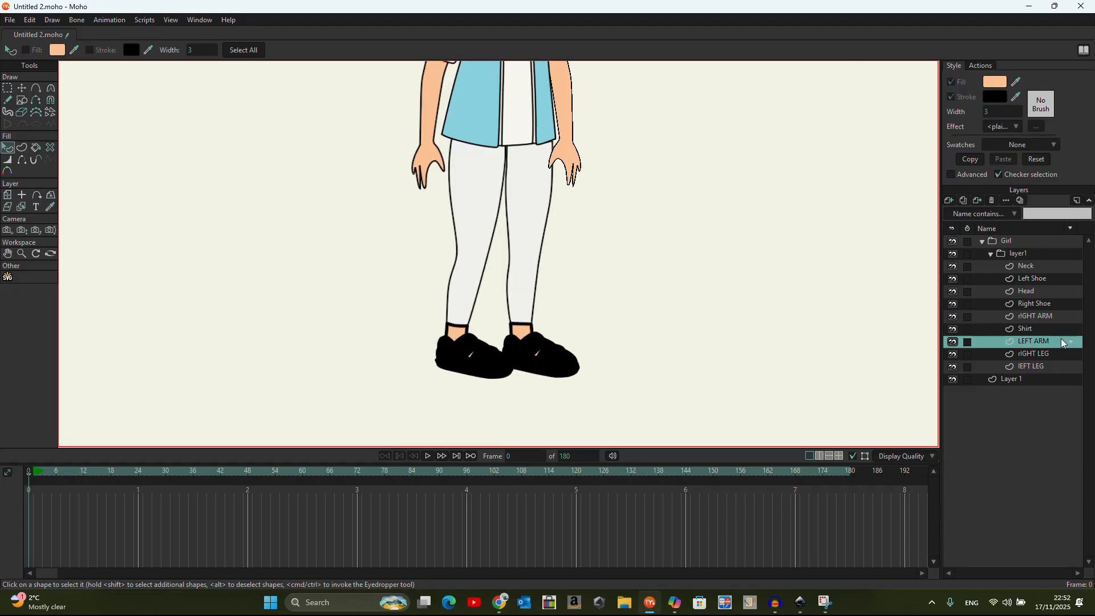
# Set both skin ankle shapes above the shoes to outline width 3
pyautogui.click(1027, 354)
pyautogui.click(458, 332)
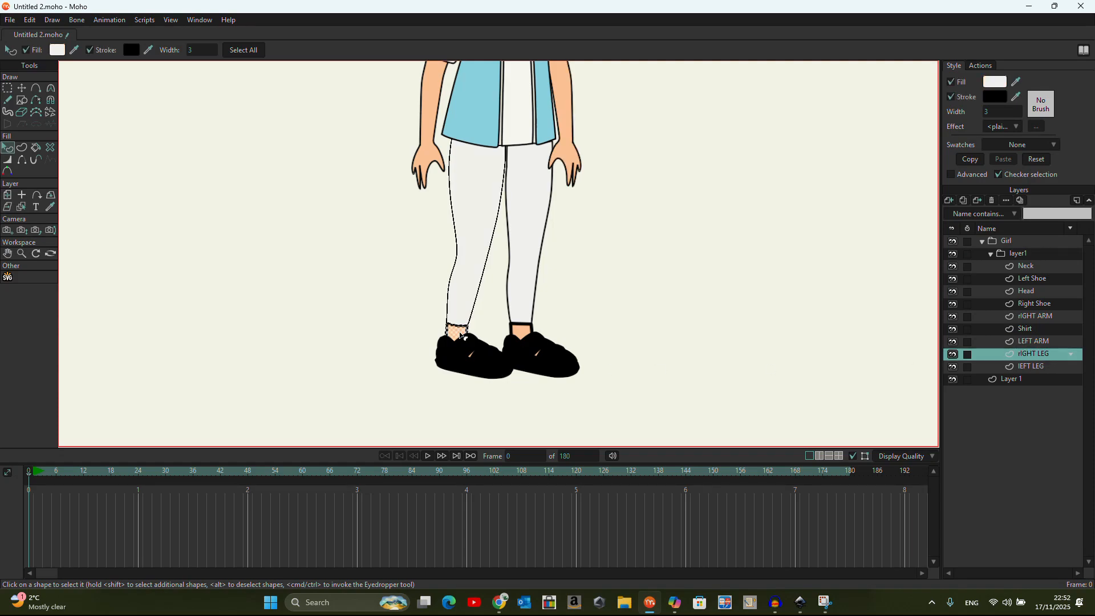
pyautogui.click(1006, 112)
pyautogui.write('3')
pyautogui.press('Return')
pyautogui.click(1031, 366)
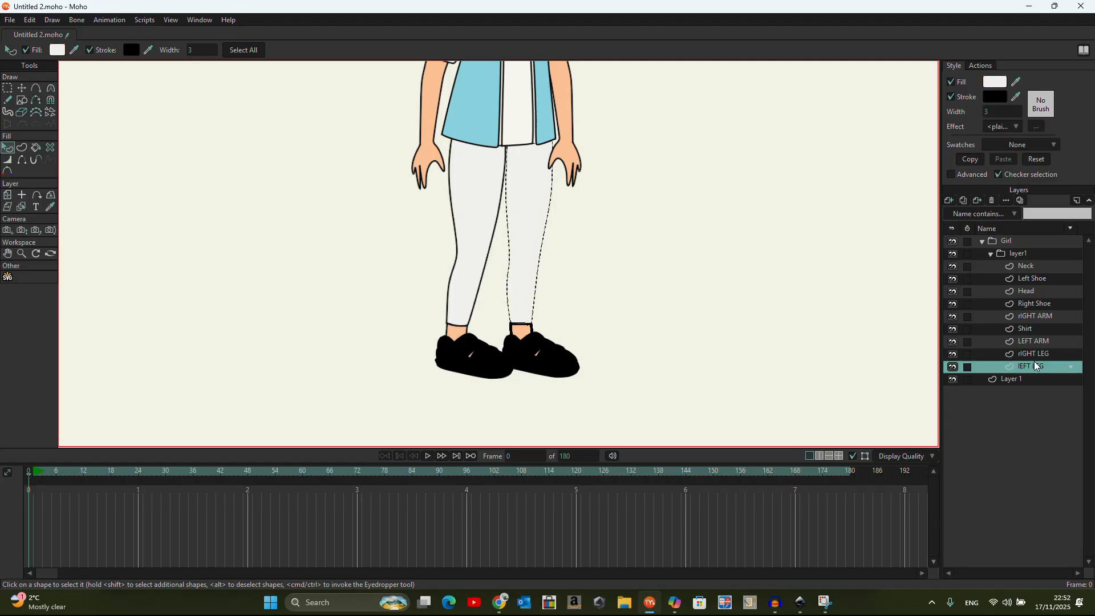
pyautogui.click(522, 331)
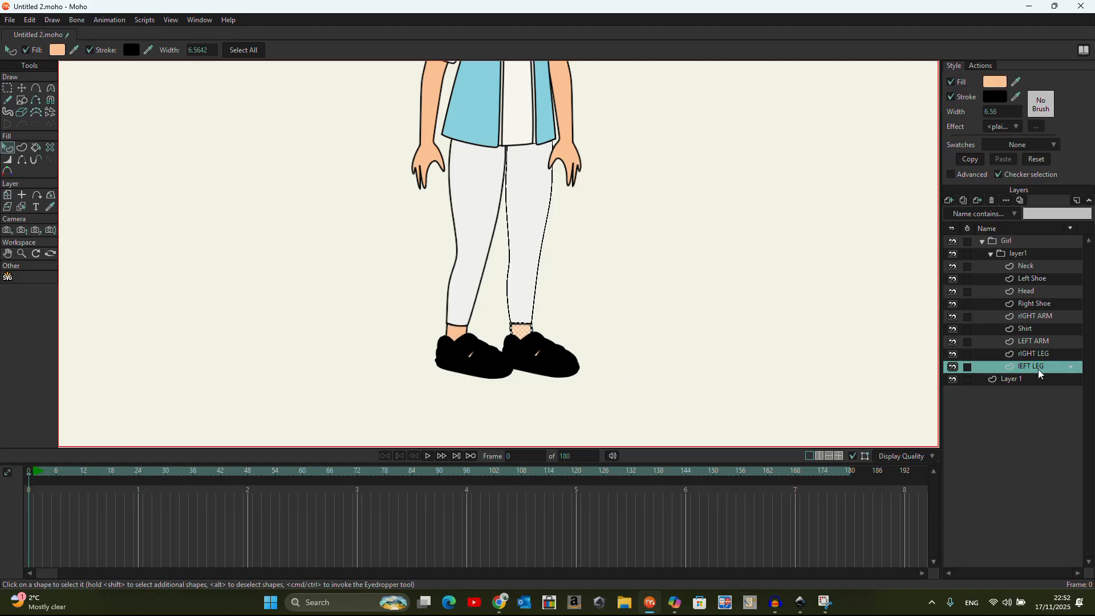
pyautogui.click(995, 112)
pyautogui.write('3')
pyautogui.press('Return')
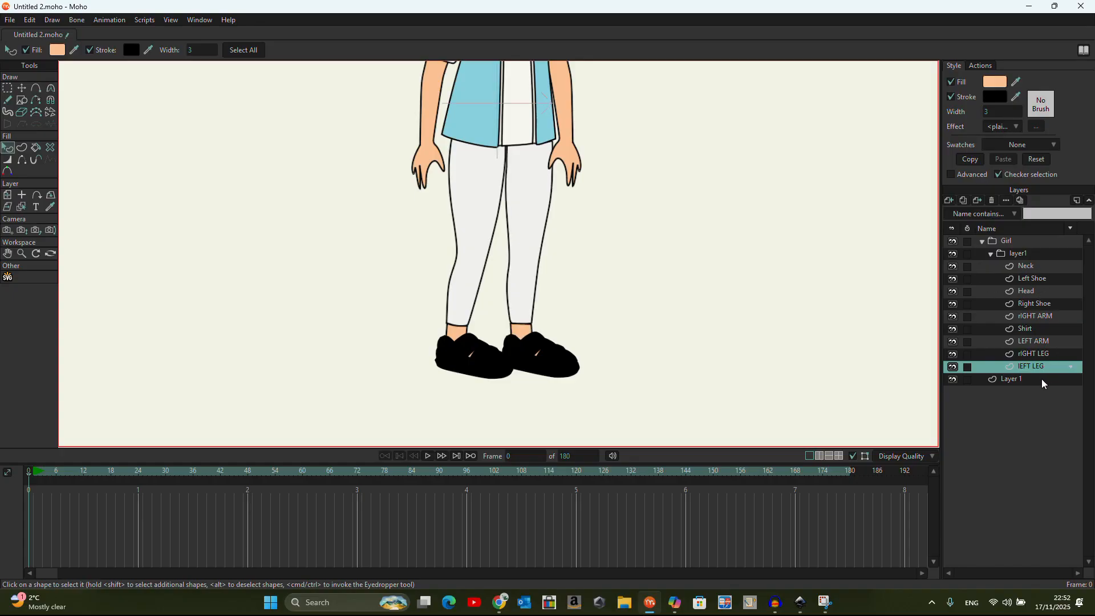
pyautogui.click(1041, 378)
# On the Left Shoe layer, thin the sole and heel shape outlines to width 3
pyautogui.click(1032, 279)
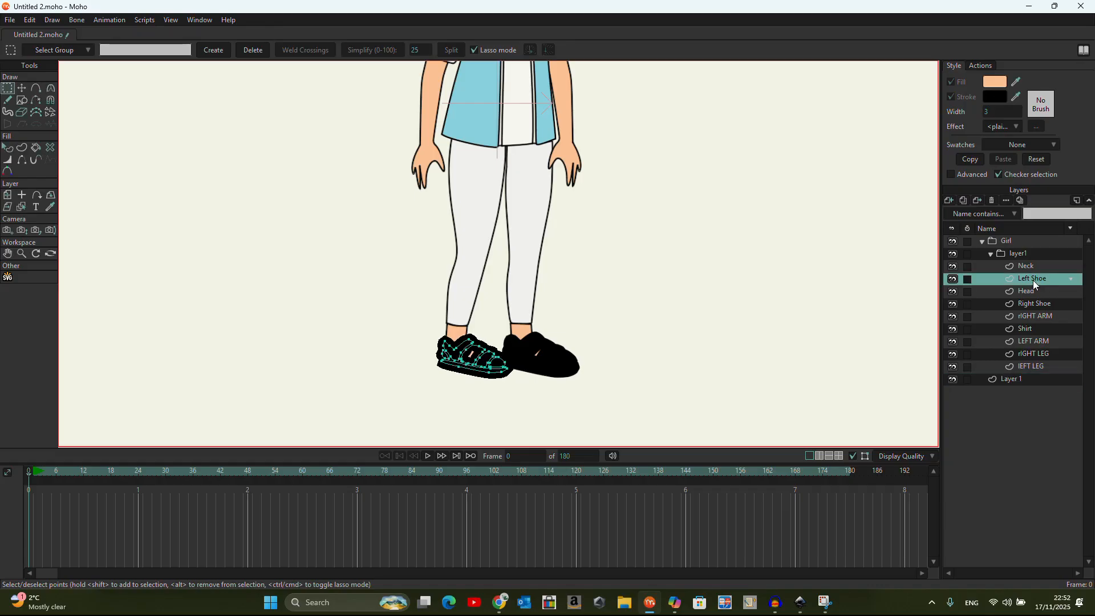
pyautogui.click(8, 153)
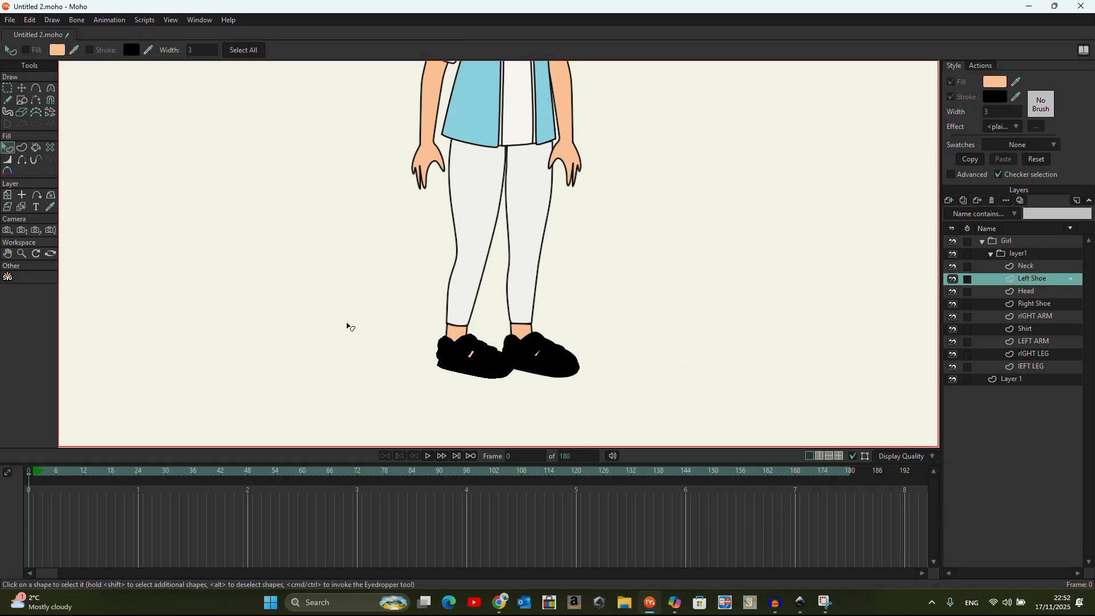
pyautogui.click(495, 374)
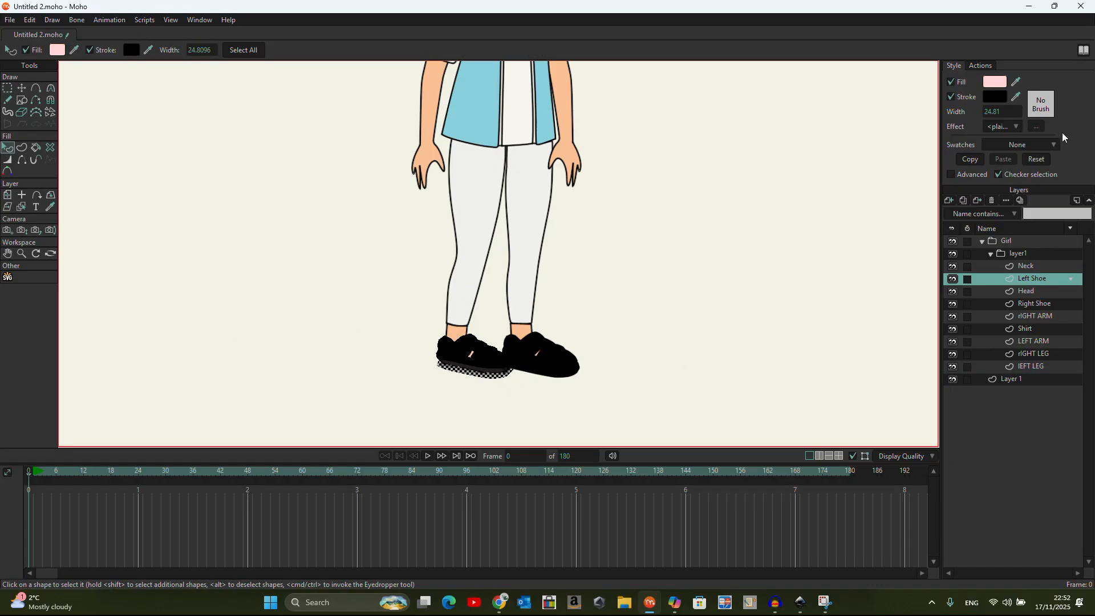
pyautogui.click(995, 112)
pyautogui.click(496, 358)
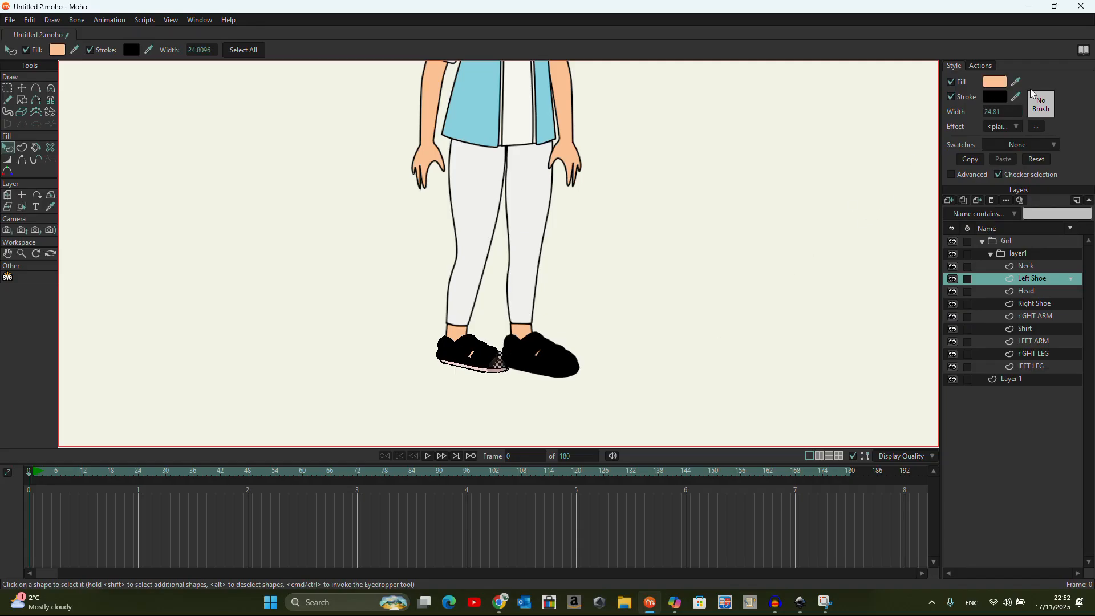
pyautogui.click(1003, 111)
pyautogui.write('3')
pyautogui.press('Return')
# Thin the left shoe's brown strap and peach part outlines to width 3
pyautogui.click(440, 357)
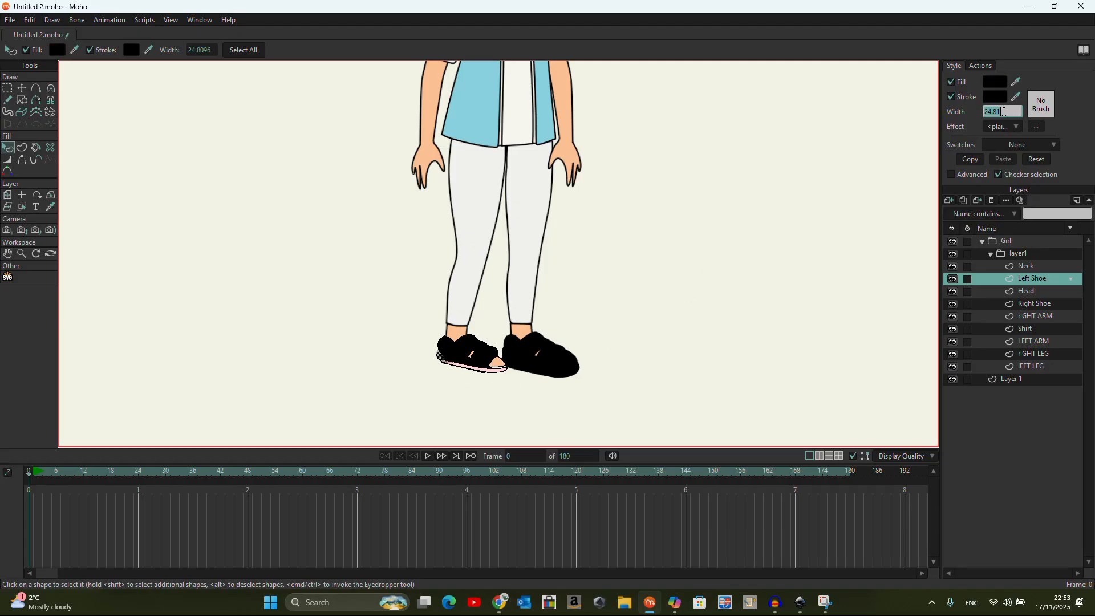
pyautogui.click(450, 352)
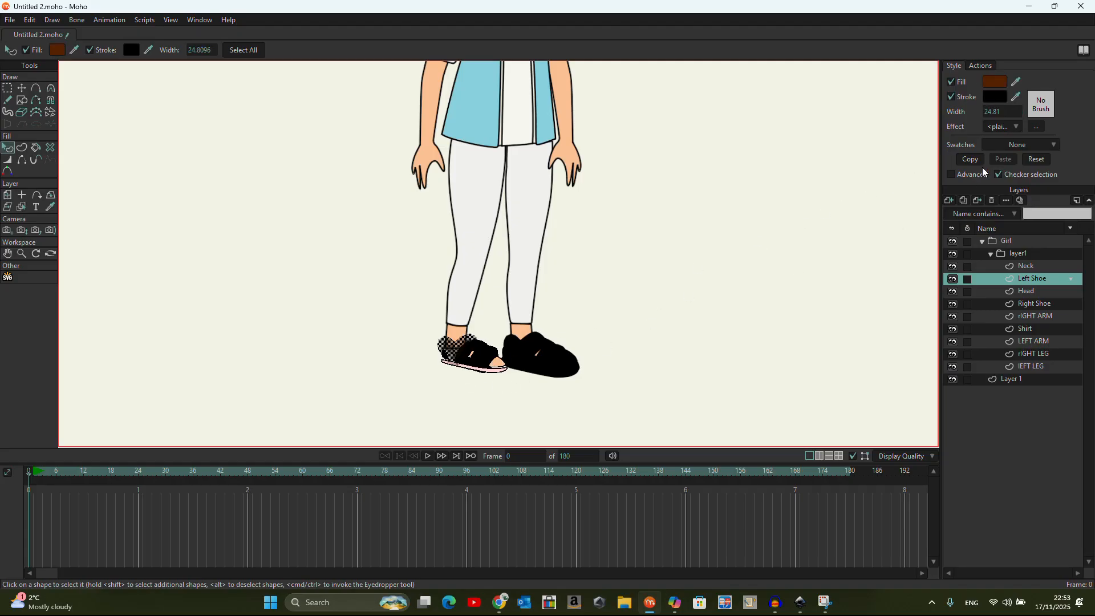
pyautogui.doubleClick(1005, 110)
pyautogui.write('3')
pyautogui.press('Return')
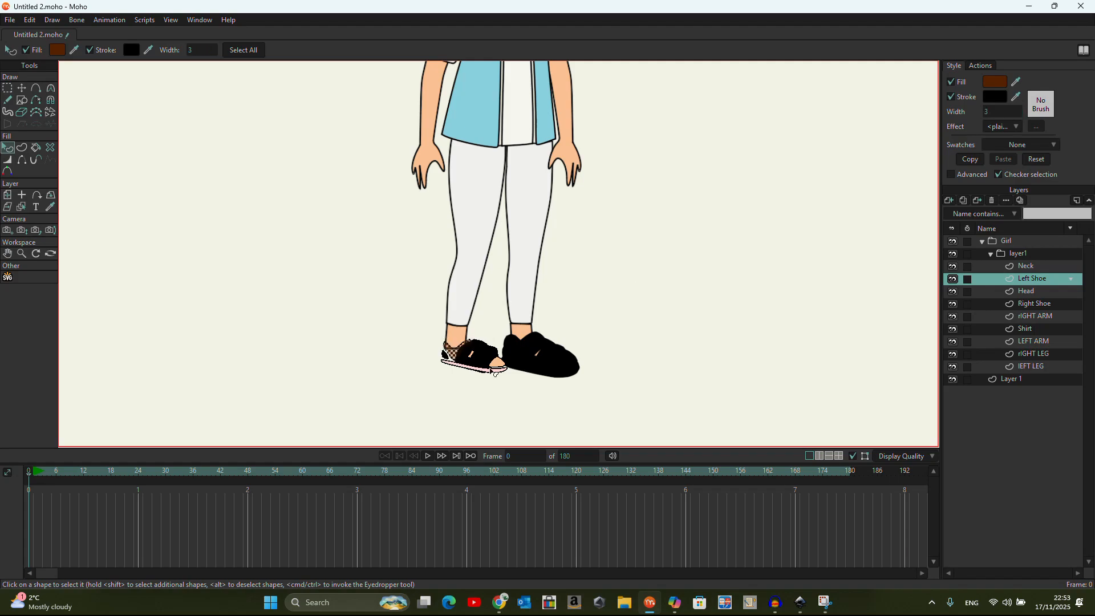
pyautogui.click(481, 363)
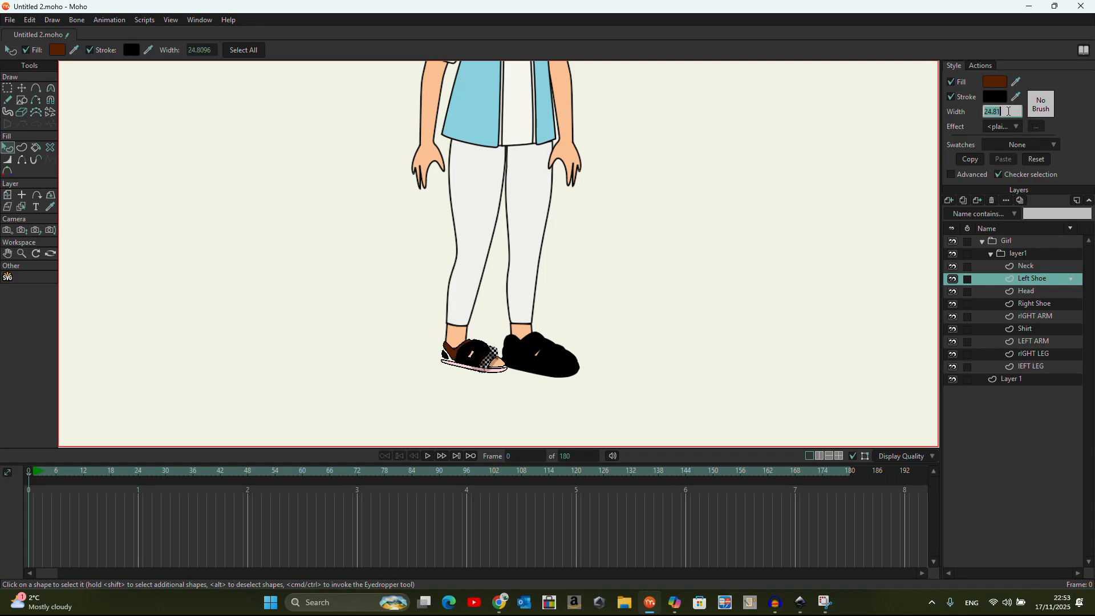
pyautogui.click(471, 358)
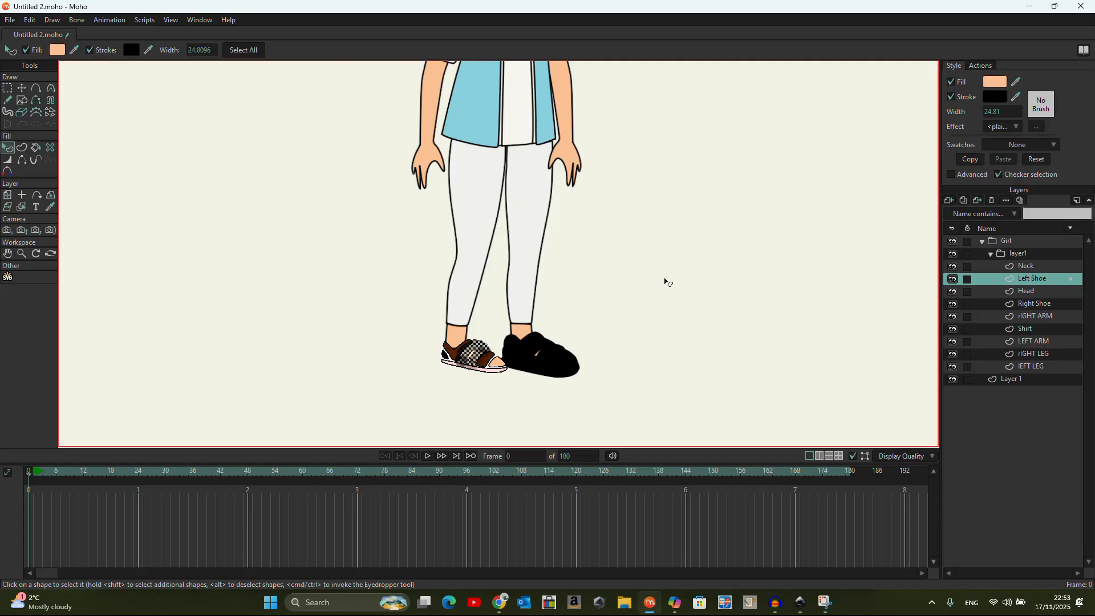
pyautogui.doubleClick(998, 112)
pyautogui.press('Return')
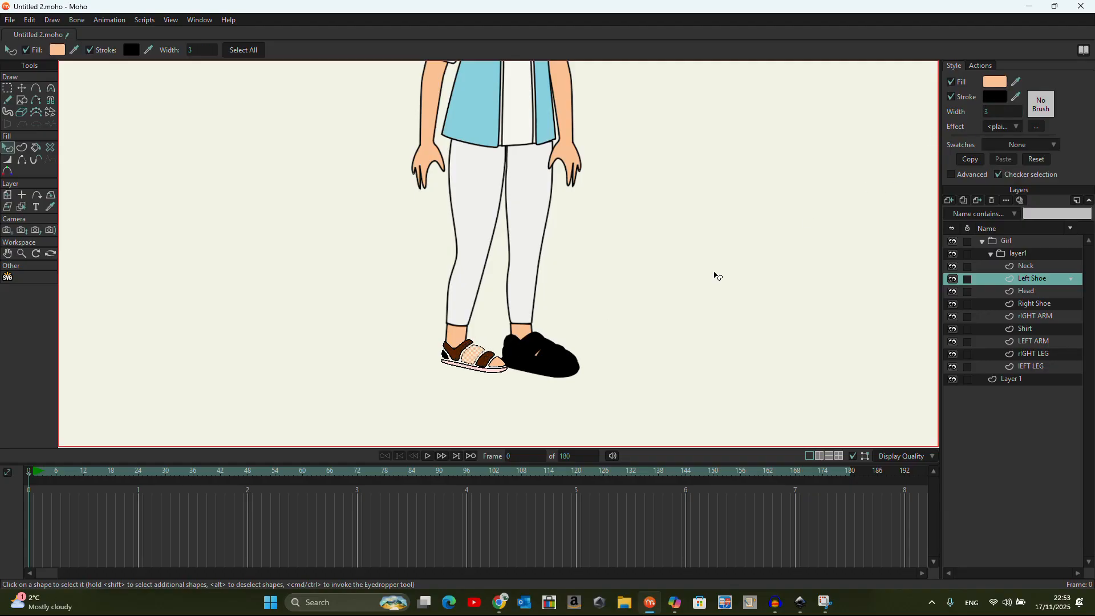
pyautogui.click(444, 357)
# Fill the shoe's heel piece with the skin colour sampled from the ankle
pyautogui.moveTo(1016, 79); pyautogui.dragTo(610, 236)
pyautogui.moveTo(493, 335); pyautogui.dragTo(456, 331)
pyautogui.click(550, 356)
# Delete the black Right Shoe layer
pyautogui.click(1043, 303)
pyautogui.rightClick(1043, 303)
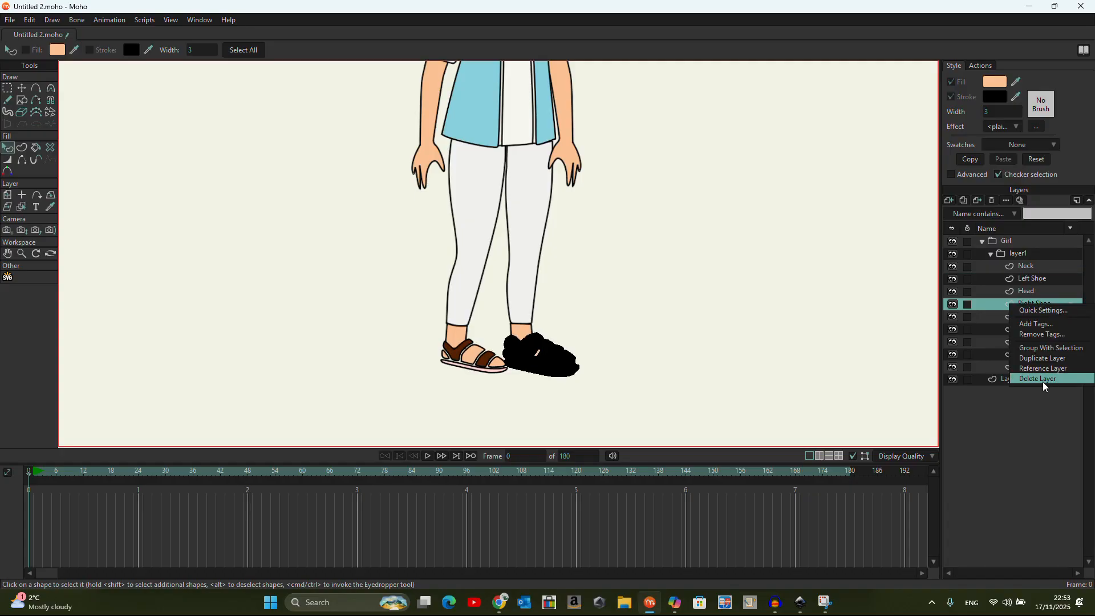
pyautogui.click(1042, 381)
# Duplicate the Left Shoe layer and move the copy onto the right foot
pyautogui.click(1044, 279)
pyautogui.rightClick(1041, 277)
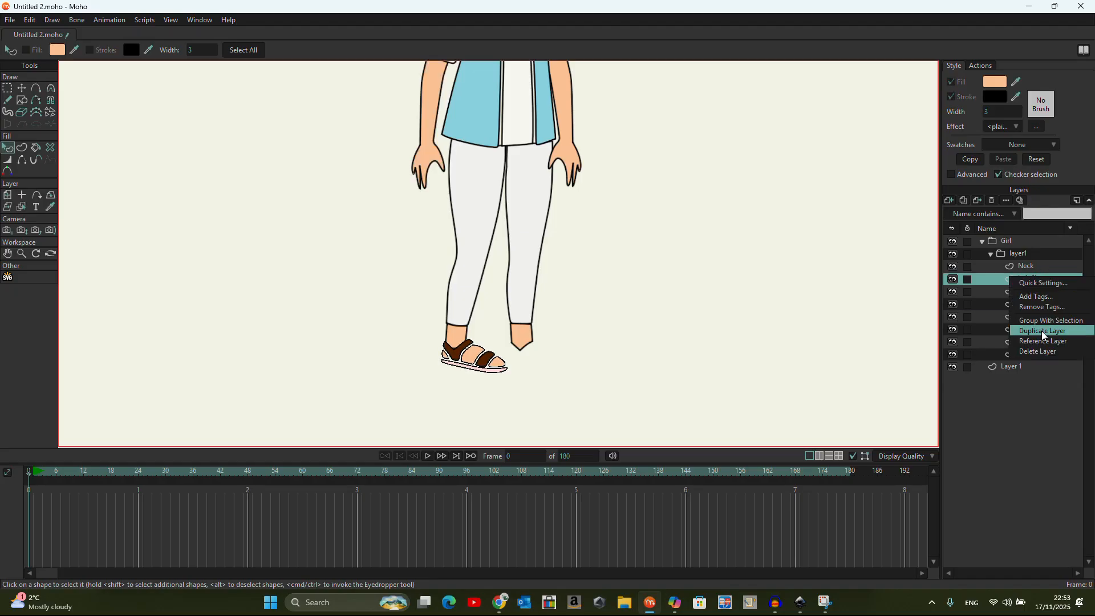
pyautogui.click(1042, 331)
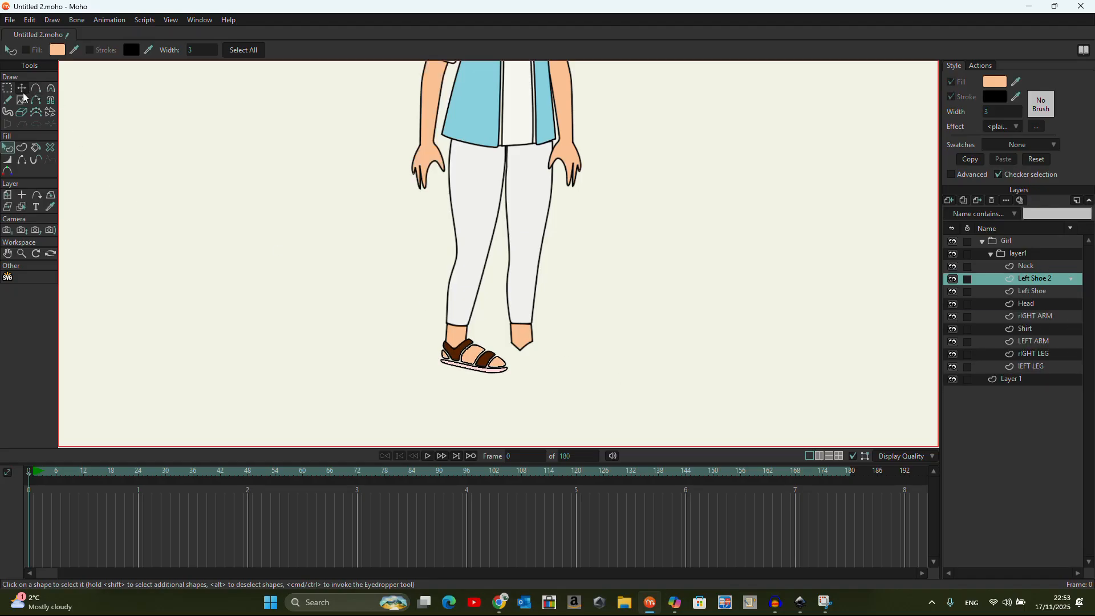
pyautogui.click(8, 195)
pyautogui.moveTo(453, 362); pyautogui.dragTo(520, 360)
pyautogui.scroll(-4, 683, 249)
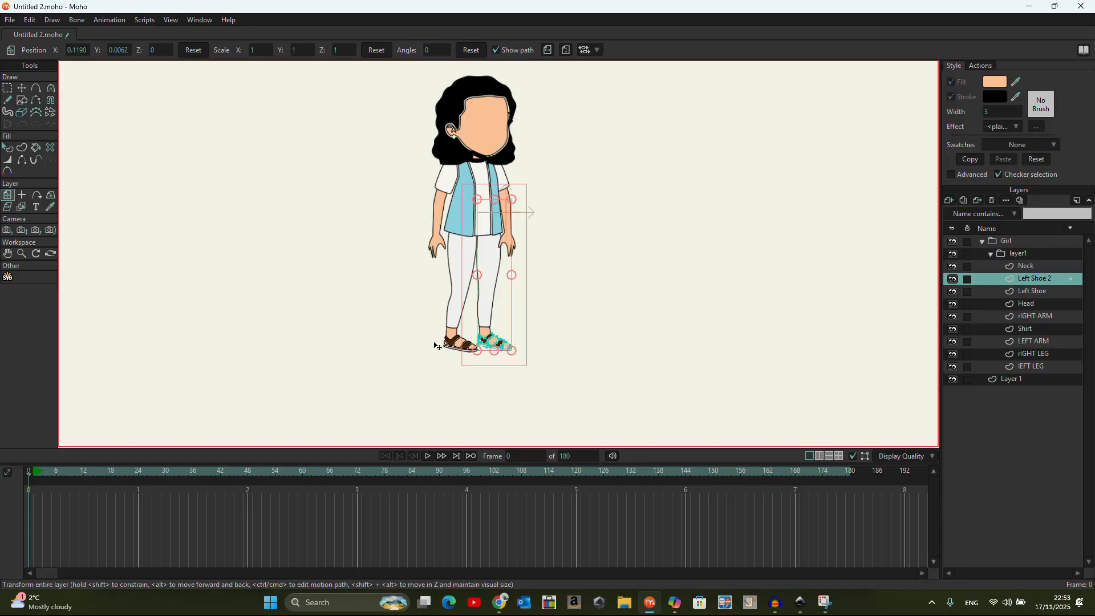
pyautogui.scroll(4, 489, 151)
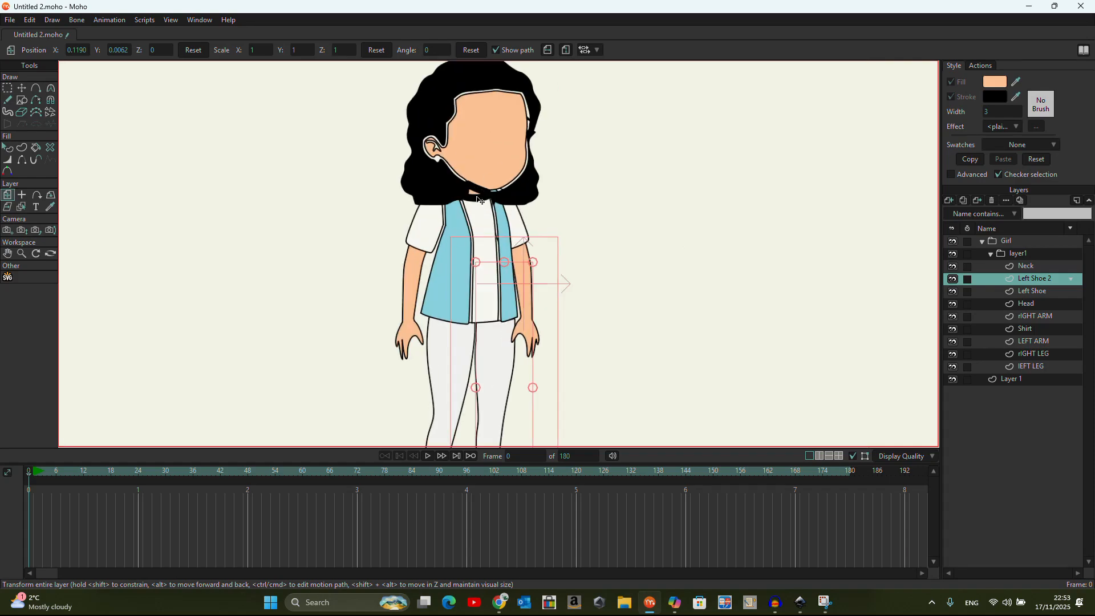
# Set the Neck shape's outline width to 3
pyautogui.click(1025, 267)
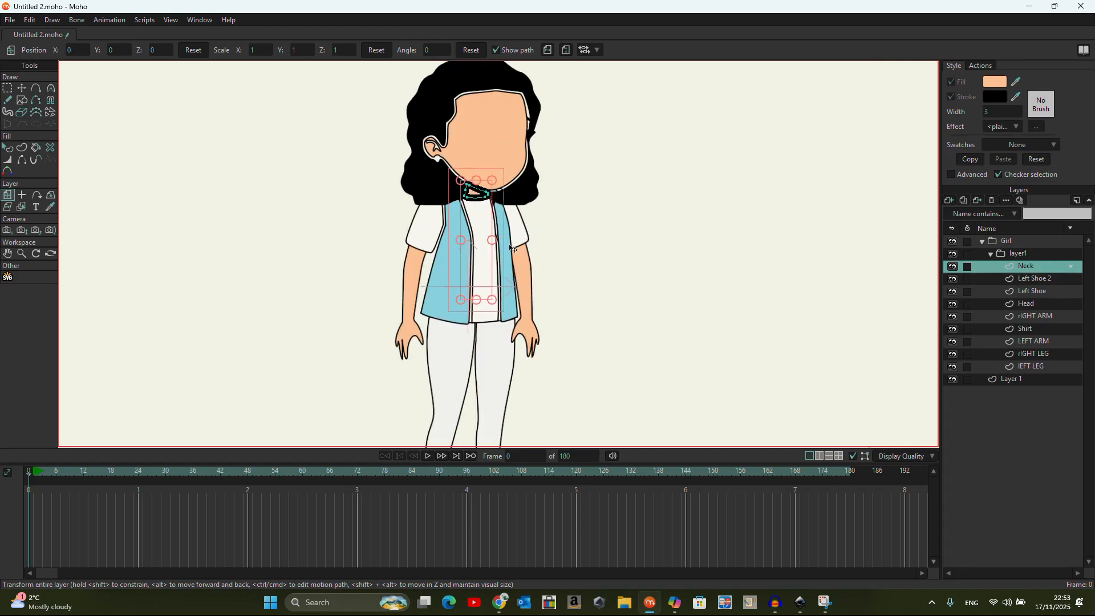
pyautogui.click(11, 152)
pyautogui.click(484, 192)
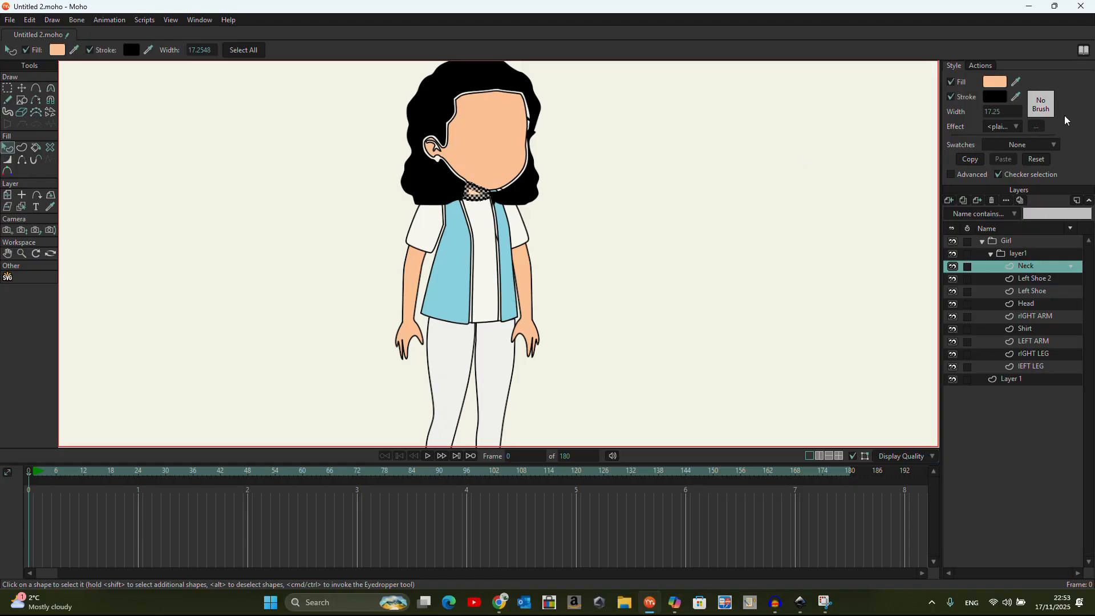
pyautogui.click(1007, 112)
pyautogui.write('3')
pyautogui.press('Return')
pyautogui.click(566, 289)
# Hide and re-show the Neck layer to compare the thinner outline
pyautogui.scroll(-3, 338, 262)
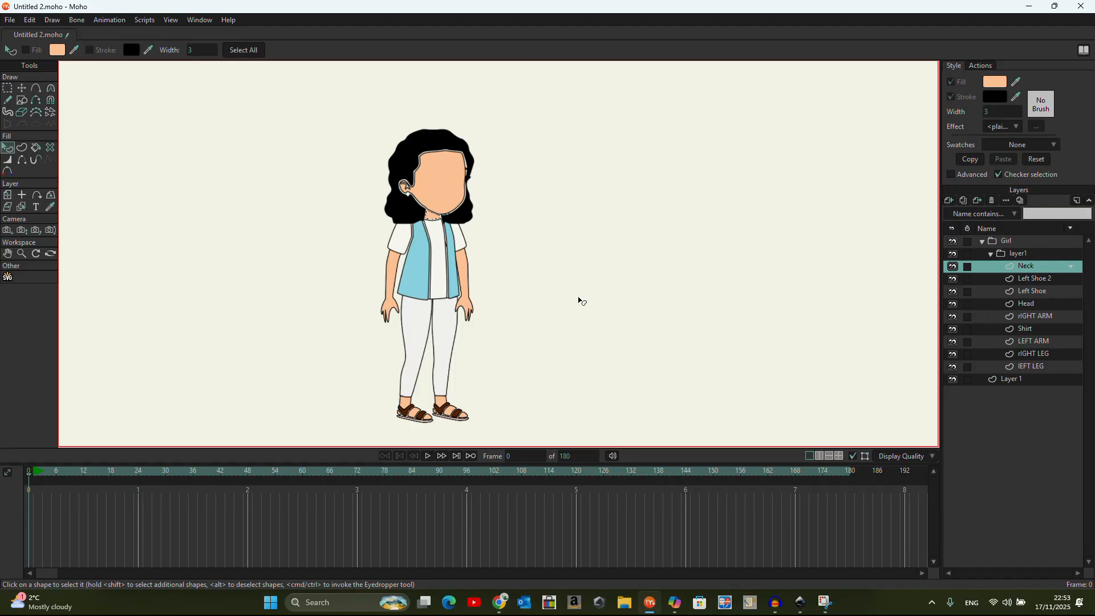
pyautogui.click(956, 267)
pyautogui.click(958, 266)
pyautogui.scroll(2, 448, 291)
pyautogui.scroll(1, 399, 194)
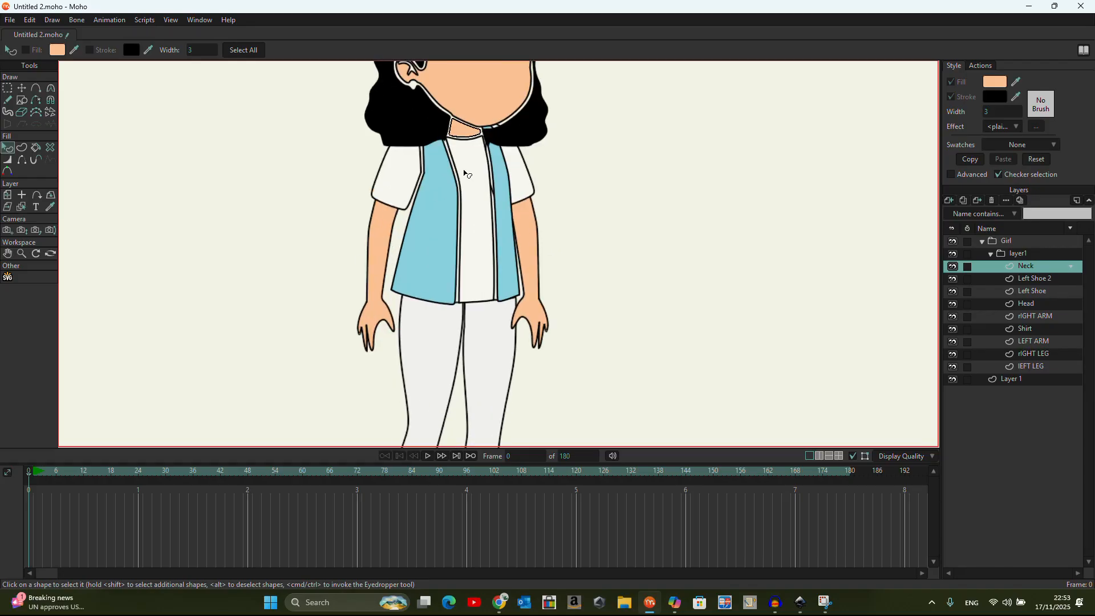
pyautogui.scroll(-2, 347, 256)
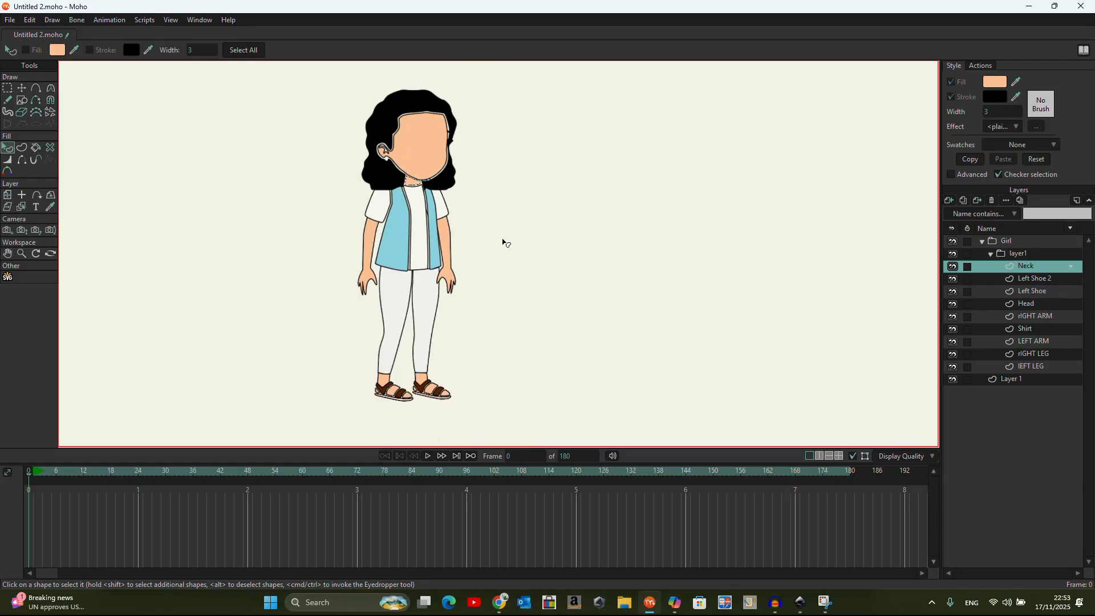